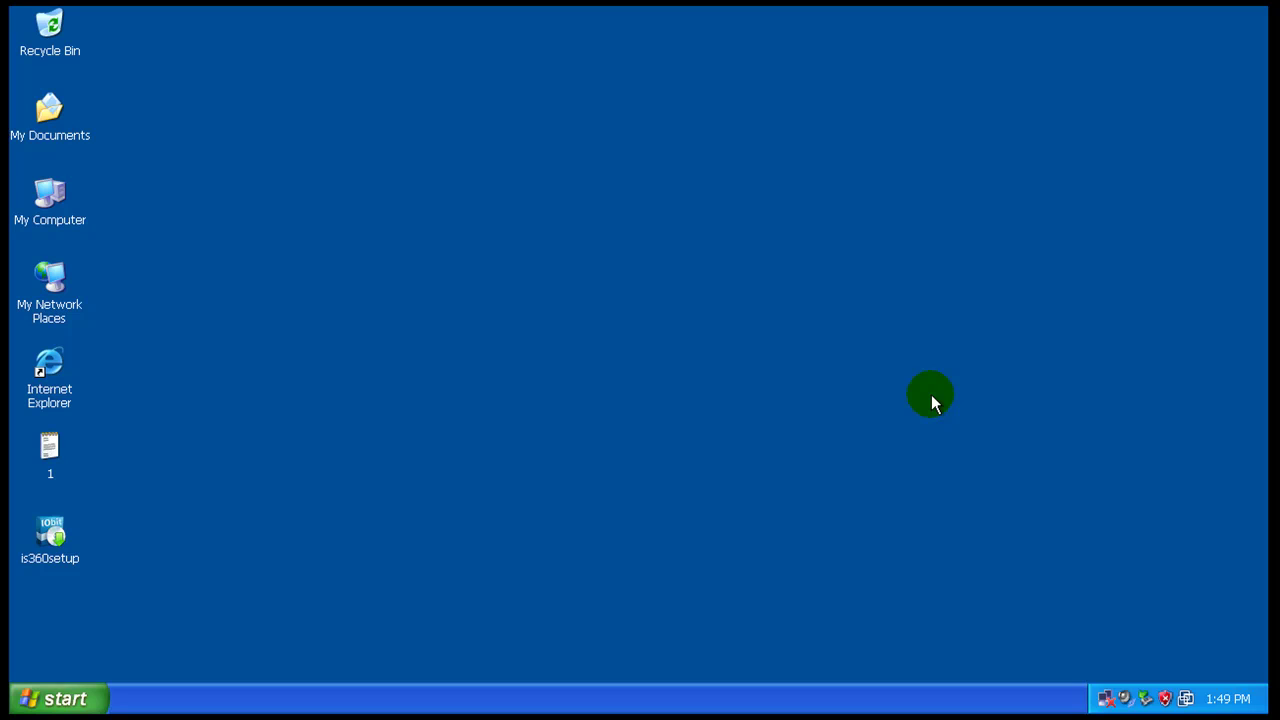
Bring up the shortcut menu of the is360setup (IObit Security 360 1.0.1.30) desktop icon
click(629, 464)
click(314, 542)
click(309, 434)
right_click(46, 535)
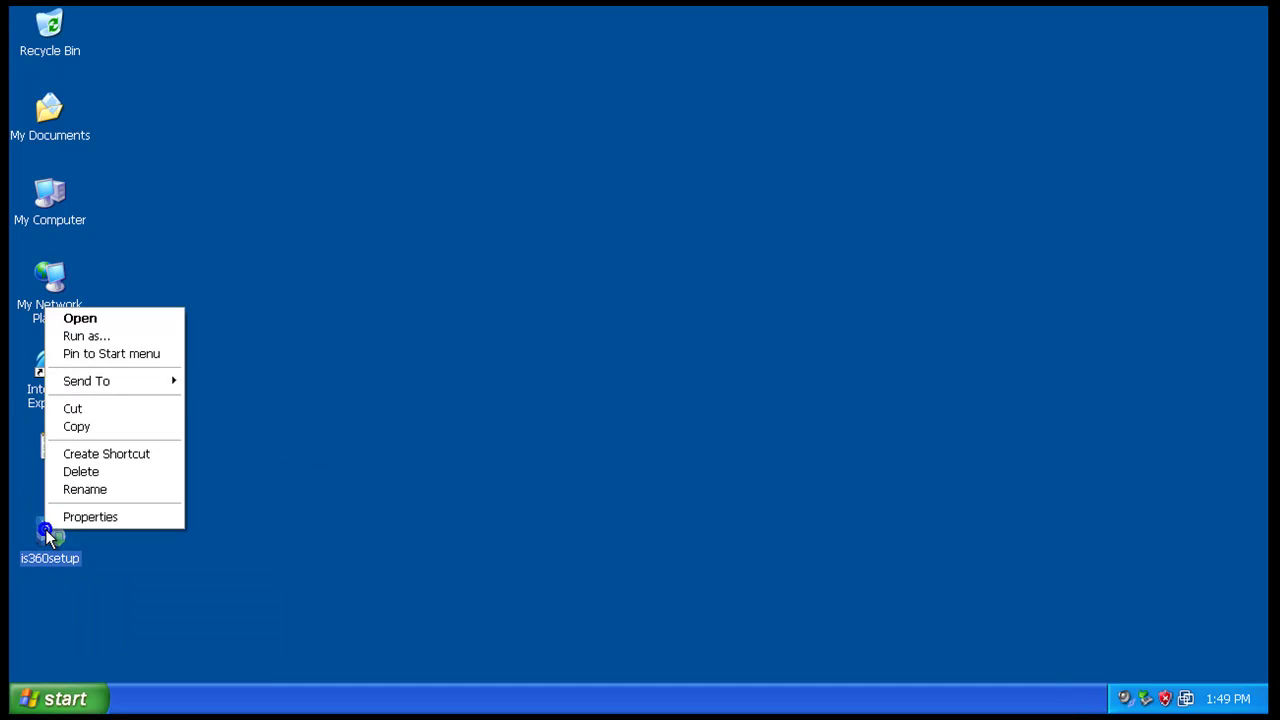
click(71, 517)
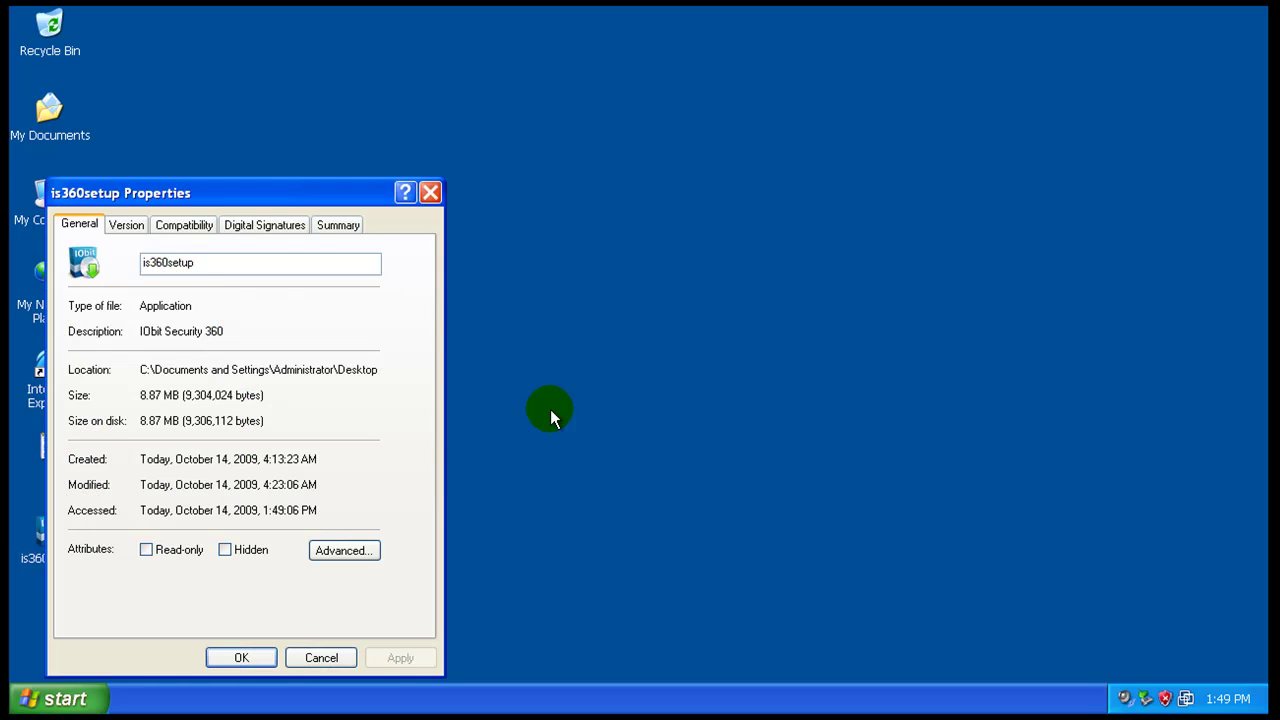
drag(248, 193, 335, 185)
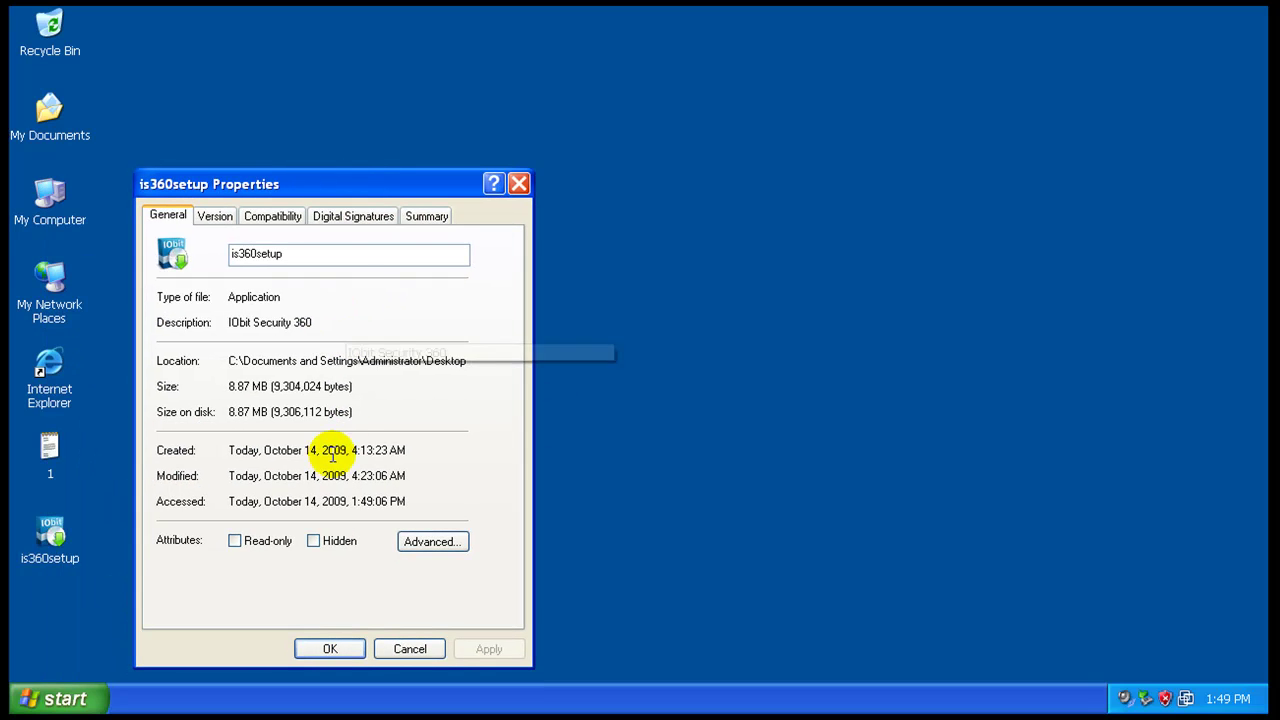
click(214, 216)
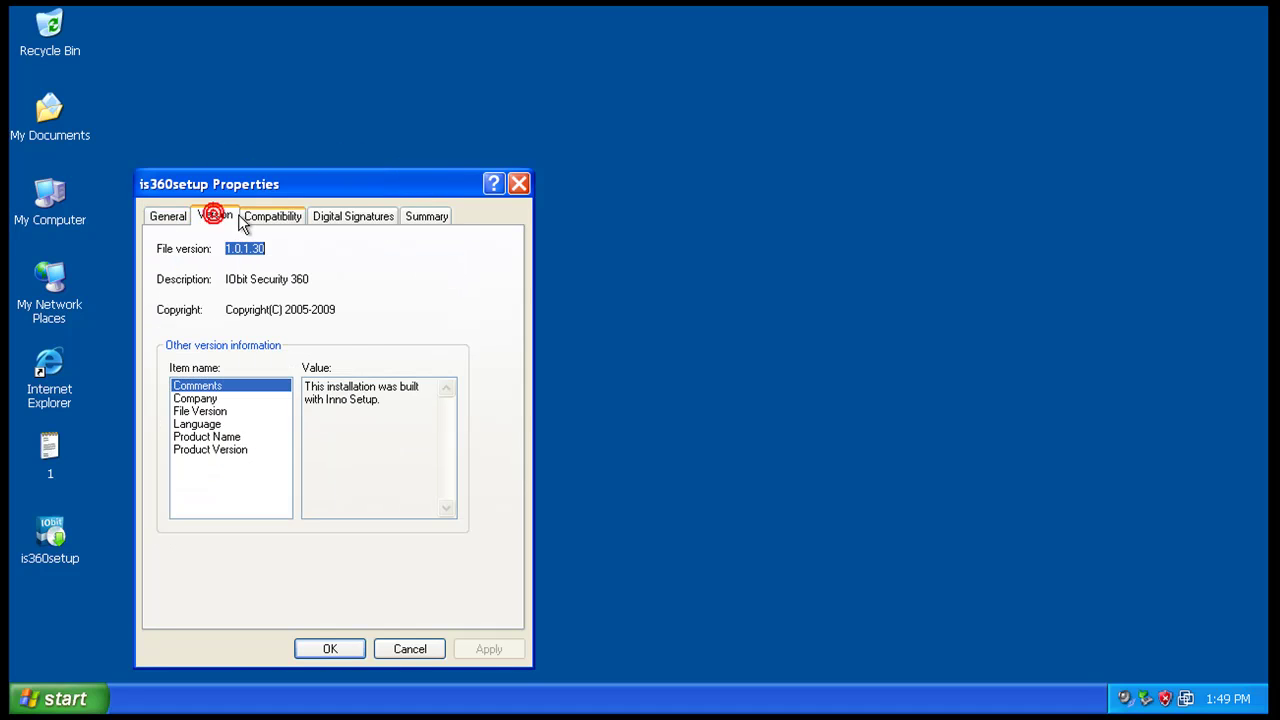
click(167, 220)
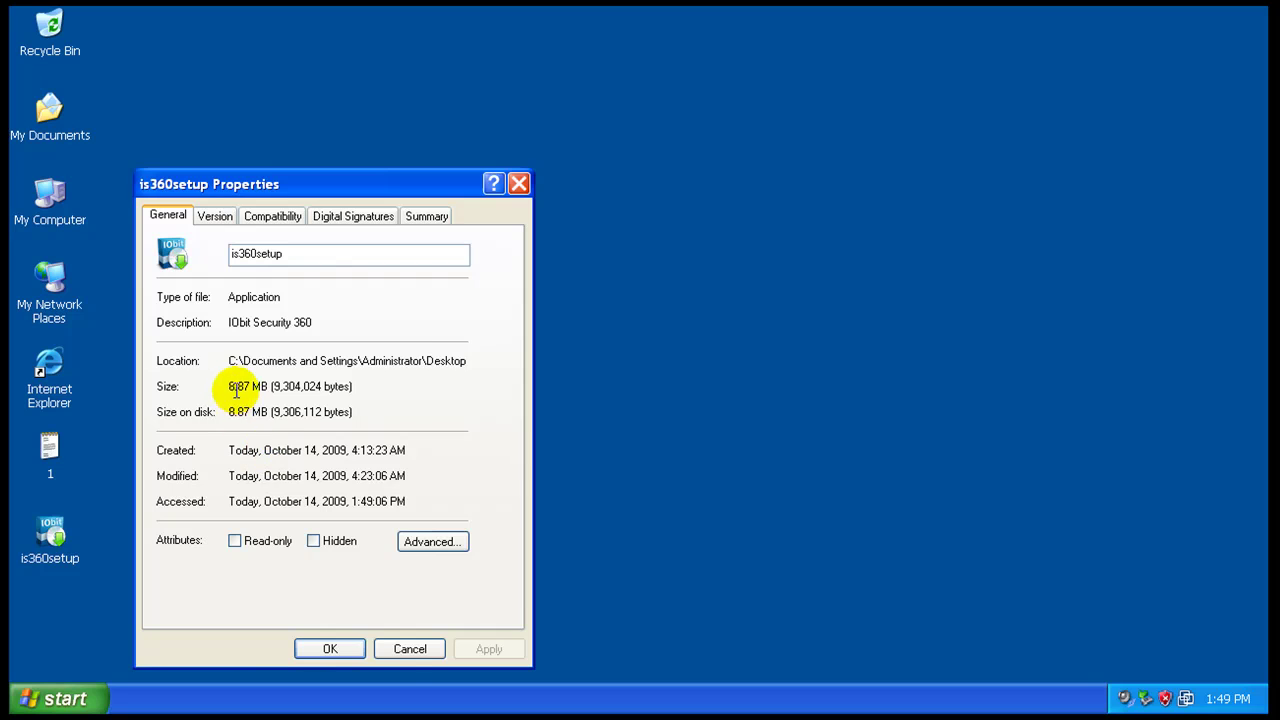
Close the installer properties, dismiss the Windows update reminder, and accept the setup license agreement
click(409, 649)
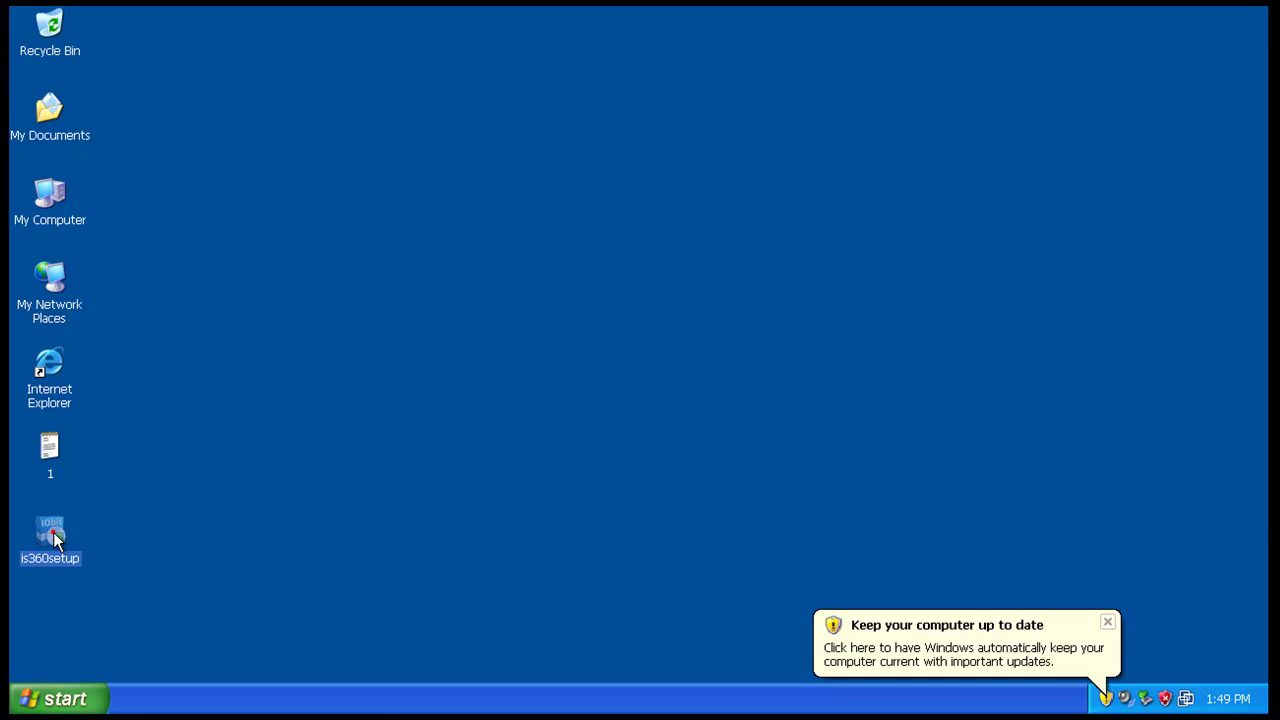
click(1107, 622)
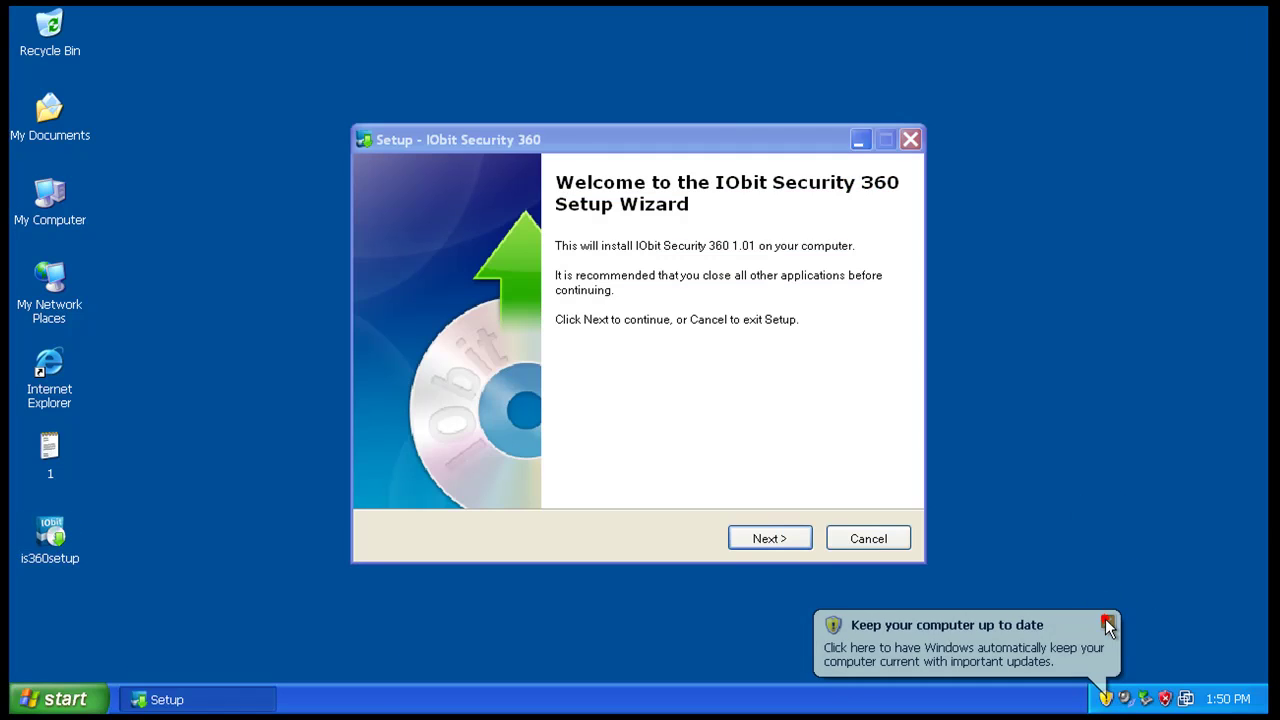
click(766, 540)
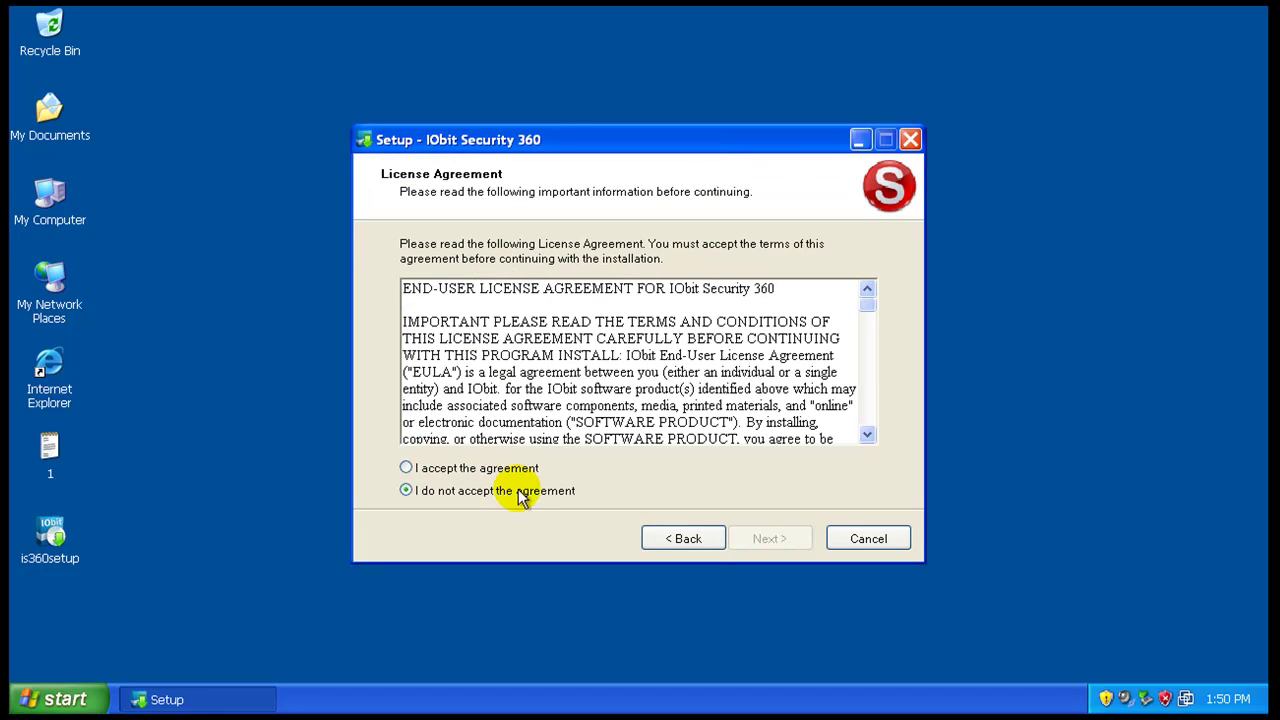
click(520, 469)
click(766, 538)
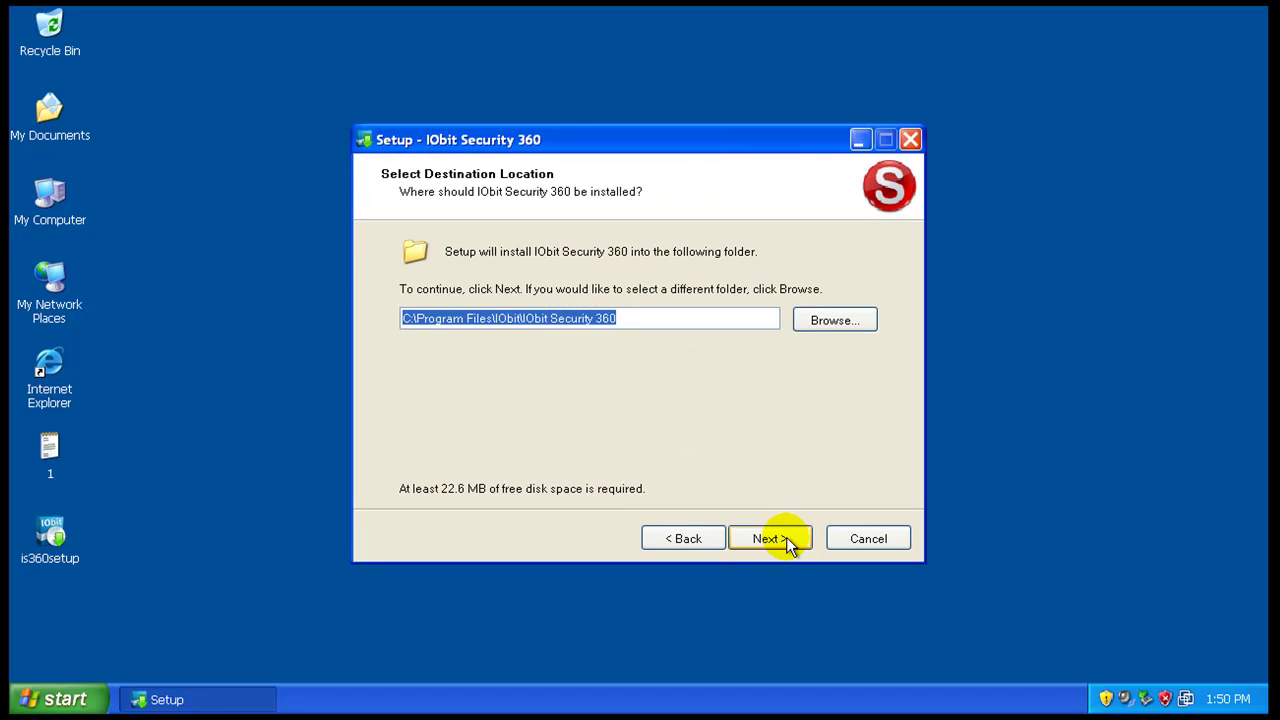
Install to the default folder and Start Menu with a desktop icon, then launch the program
click(786, 537)
click(786, 537)
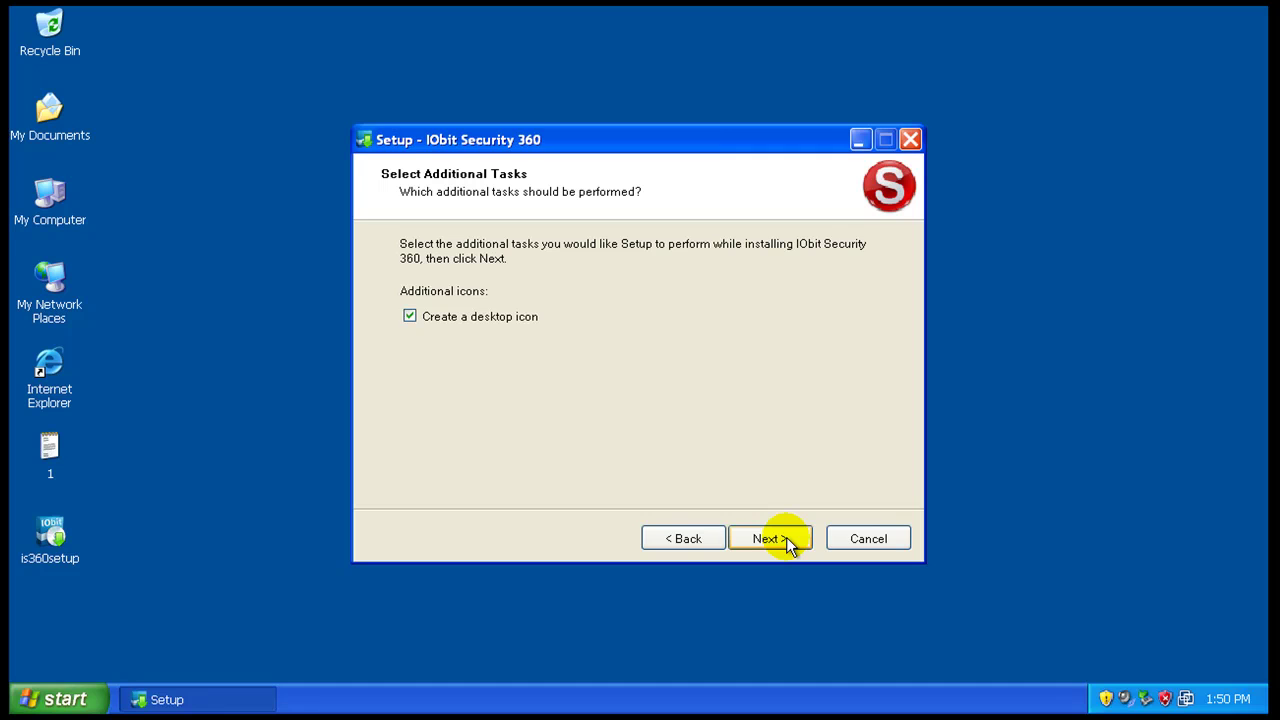
click(786, 537)
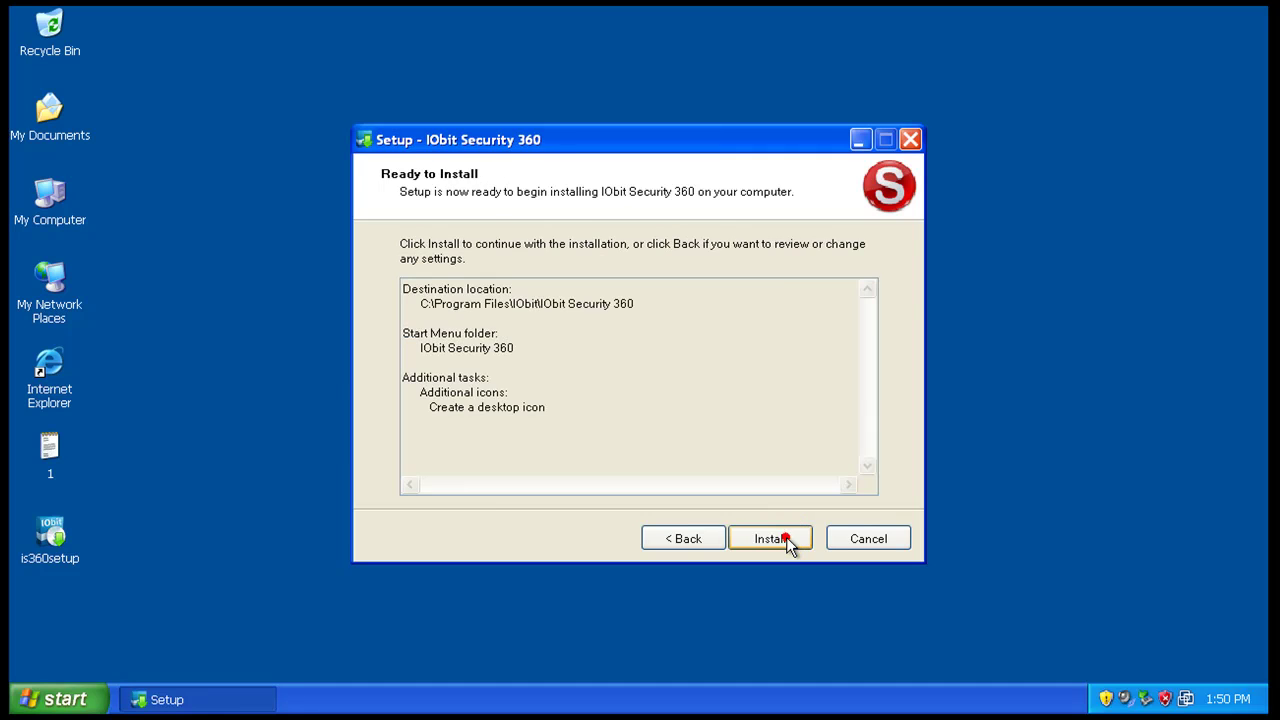
click(786, 537)
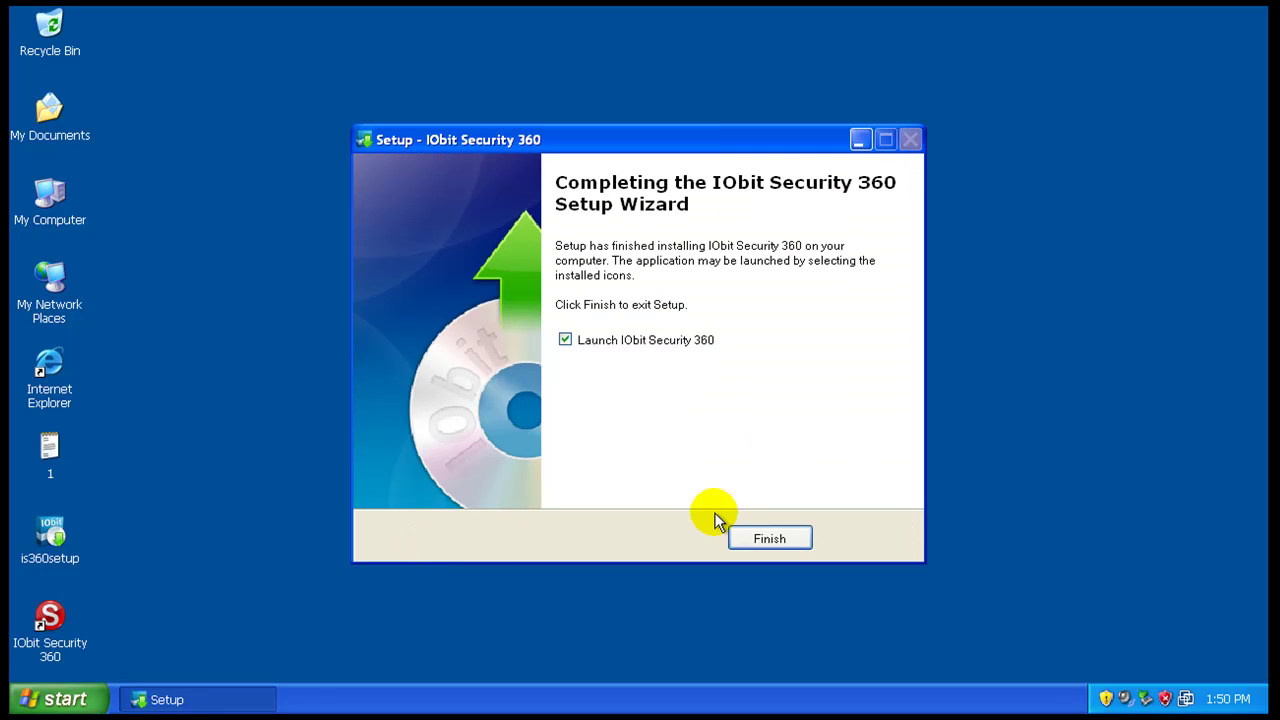
click(765, 545)
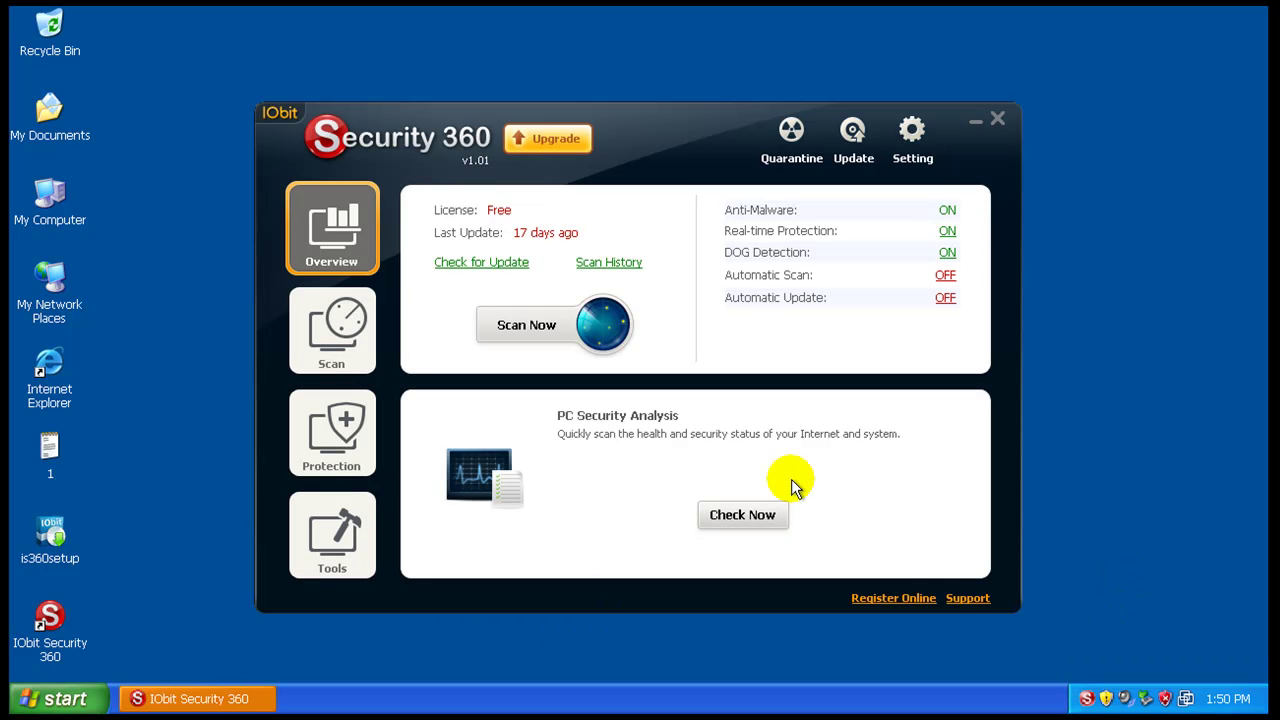
Check for updates from the Overview page to start downloading the definition database
click(459, 266)
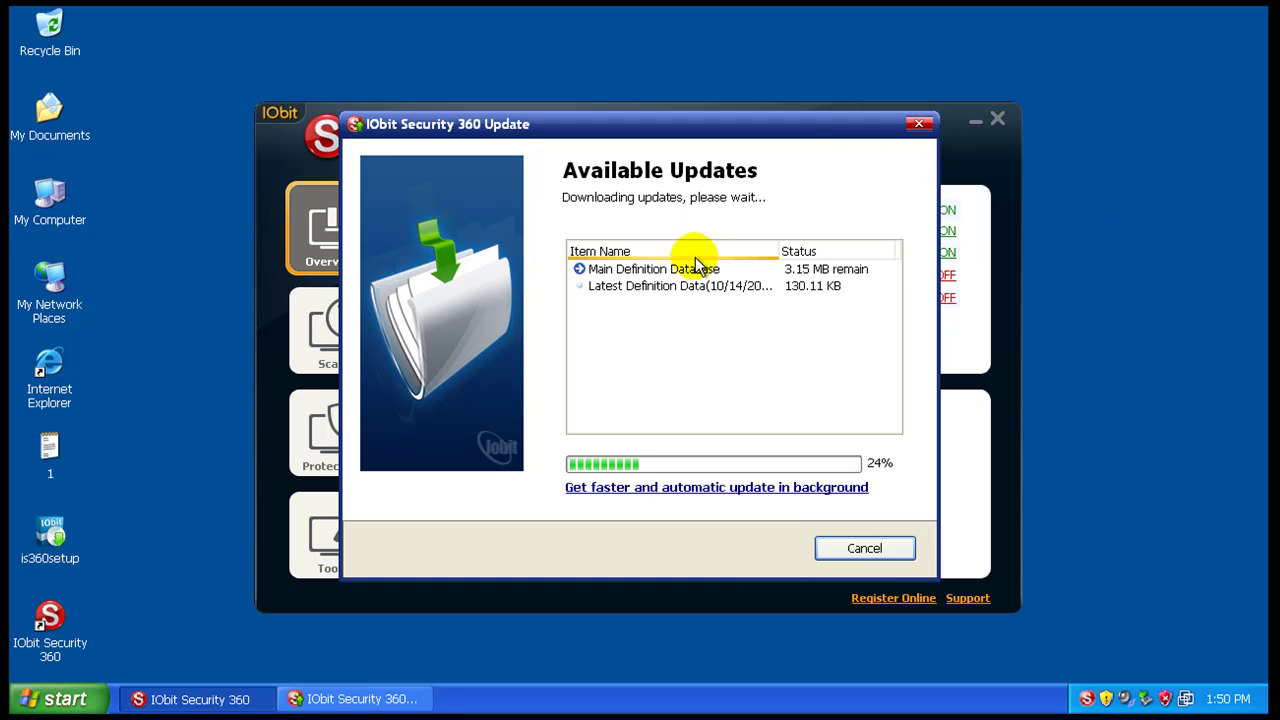
click(918, 123)
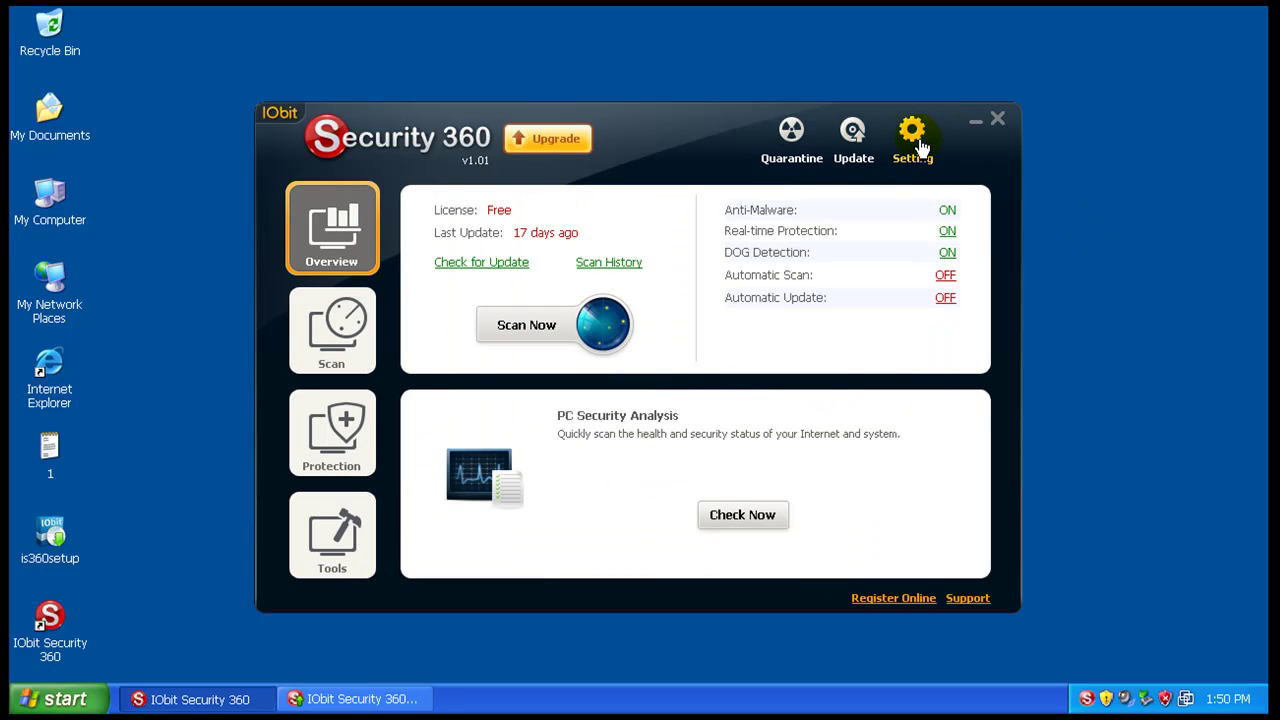
click(913, 140)
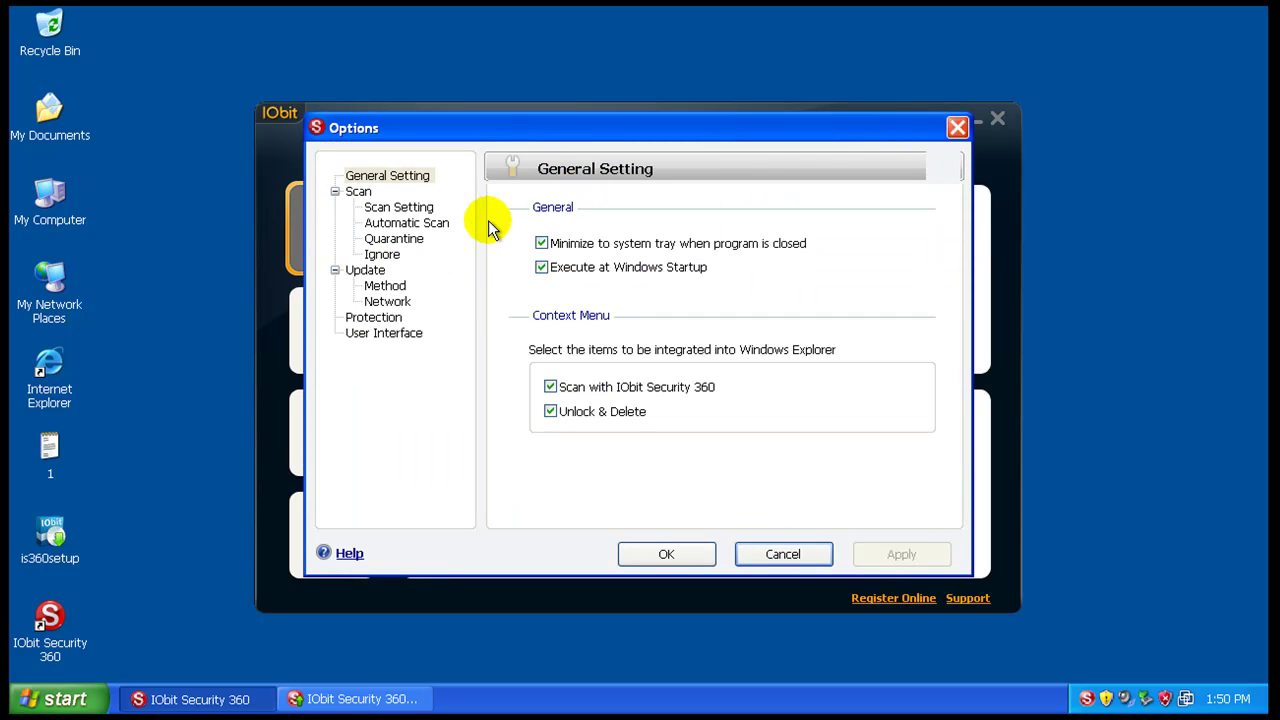
click(360, 193)
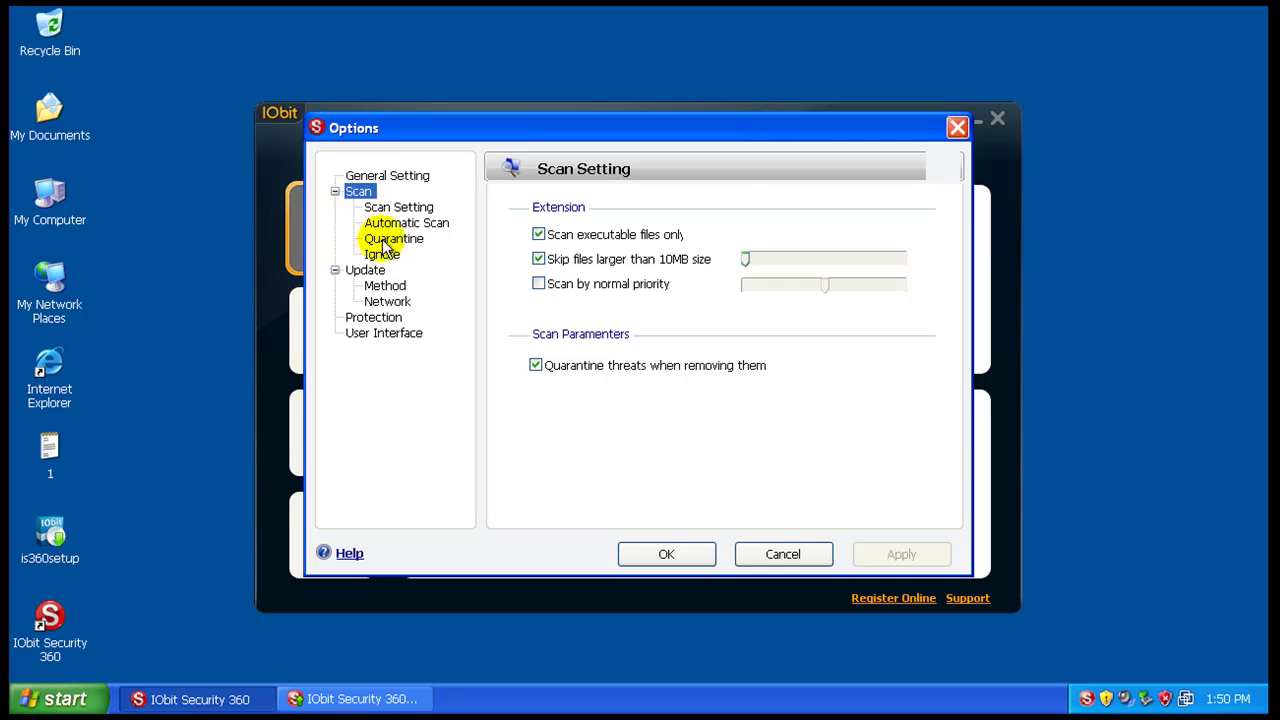
click(412, 207)
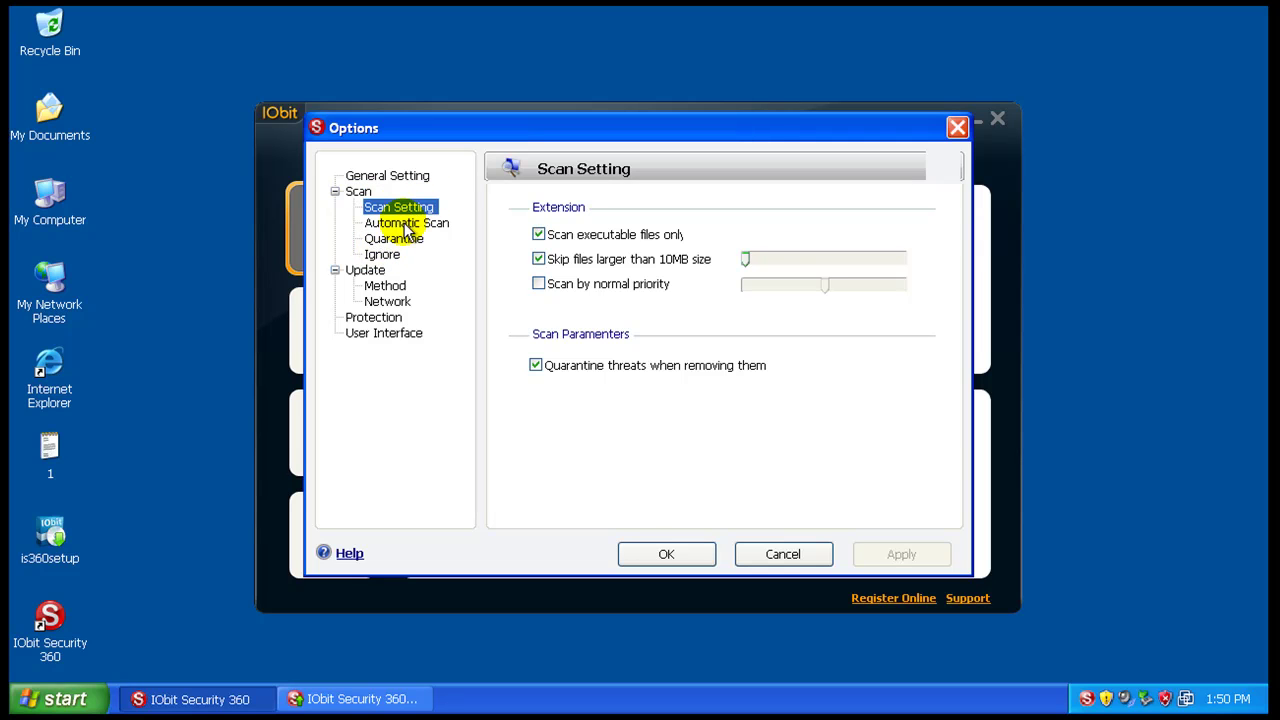
click(407, 224)
click(393, 238)
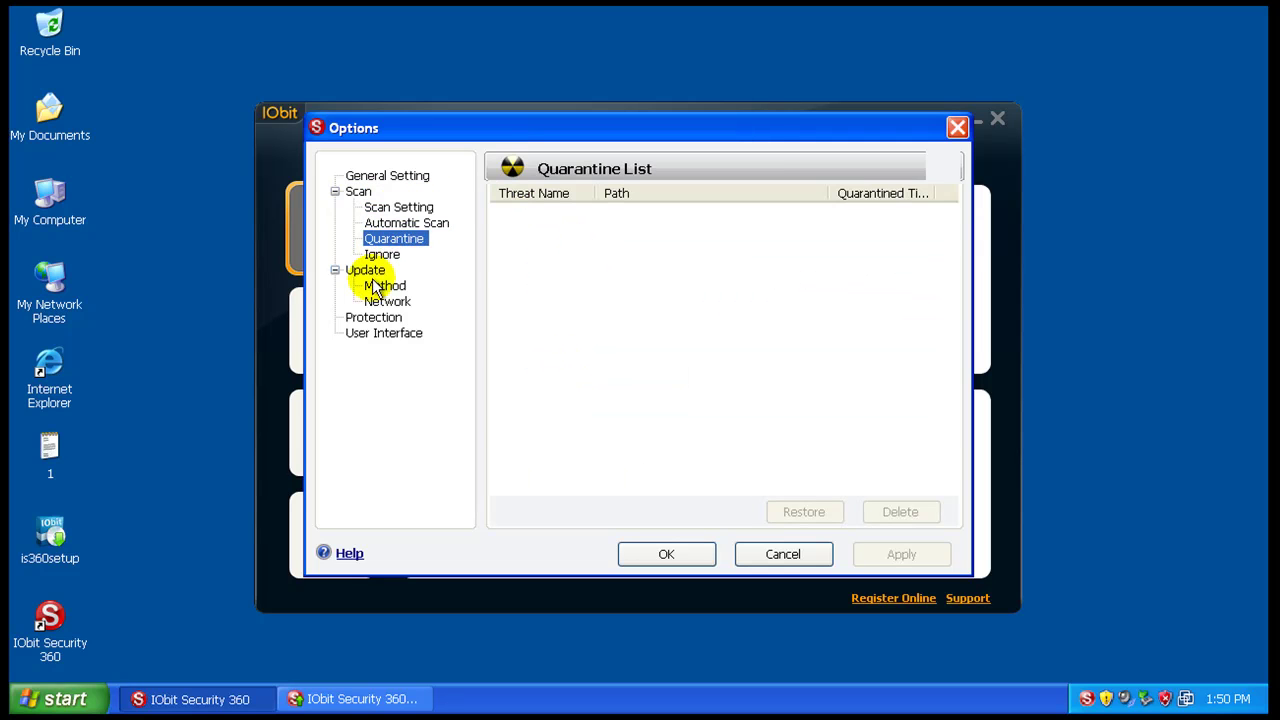
click(375, 271)
Switch Advanced Protection Against Unknown Threats from OFF to ON on the real-time Protection page
click(800, 554)
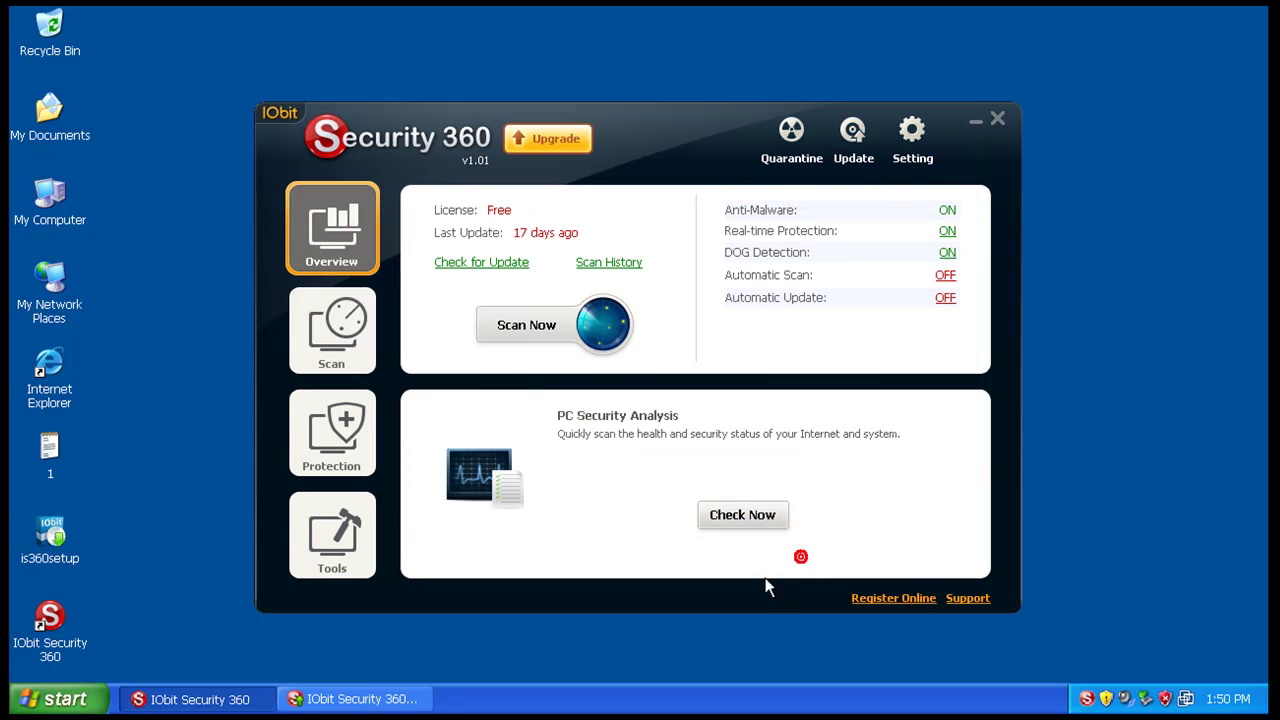
click(325, 330)
click(328, 415)
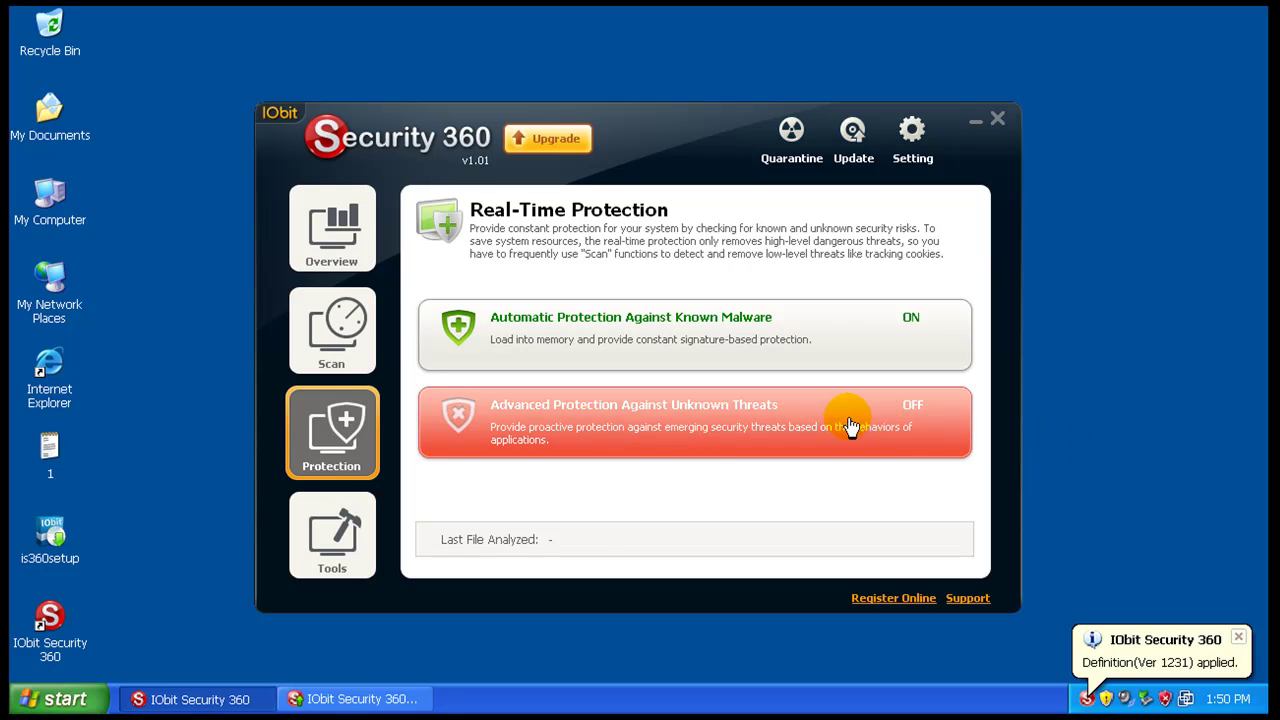
click(687, 433)
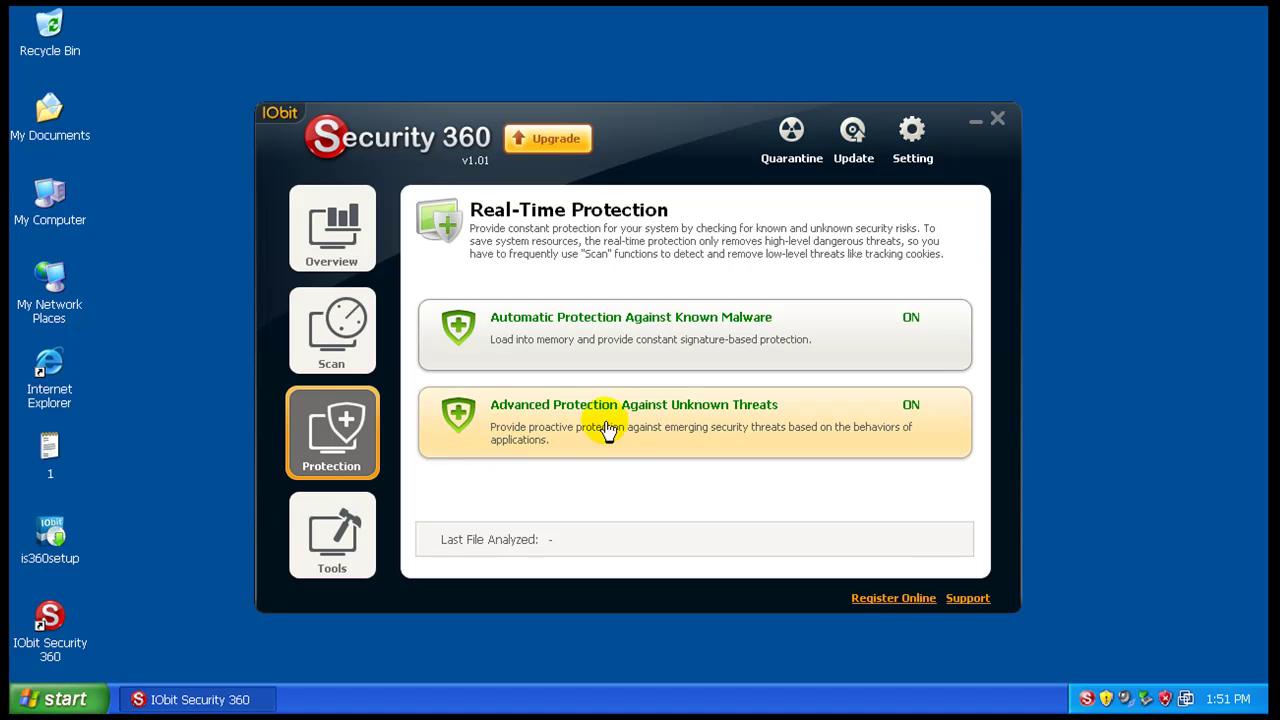
Browse the Tools, Protection, Scan and Overview pages, ending on the Tools list
click(346, 545)
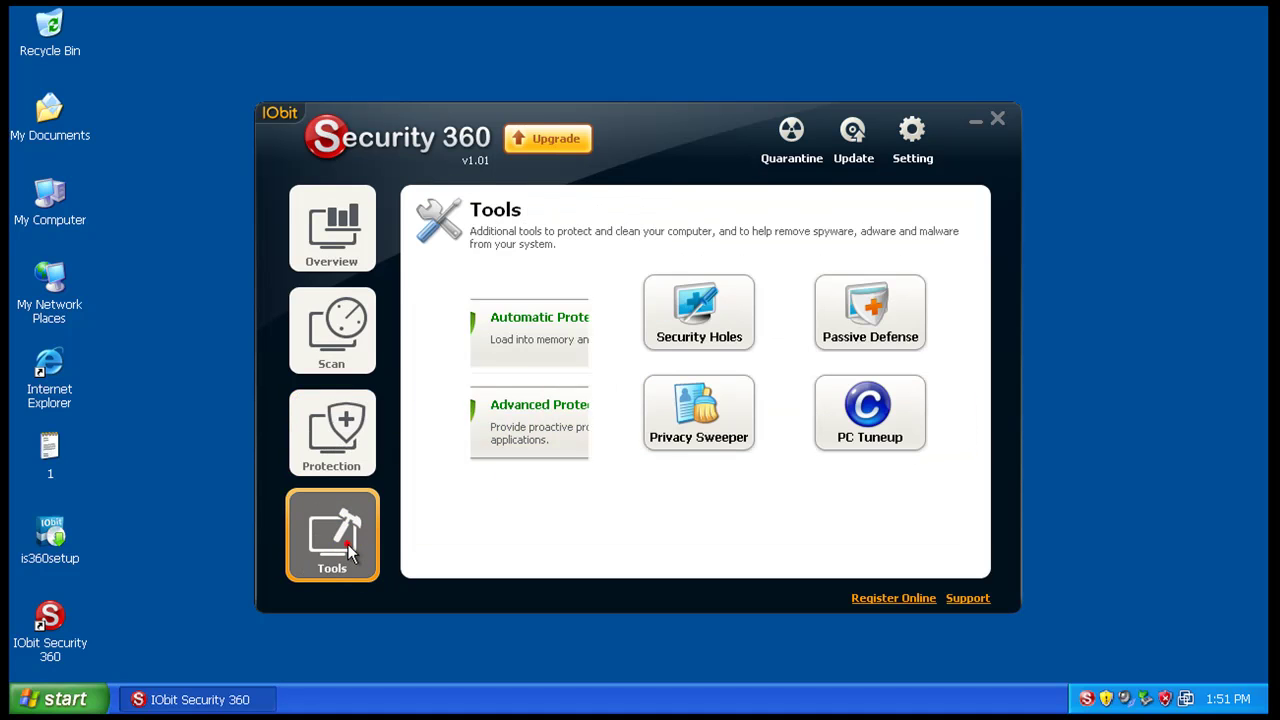
click(358, 462)
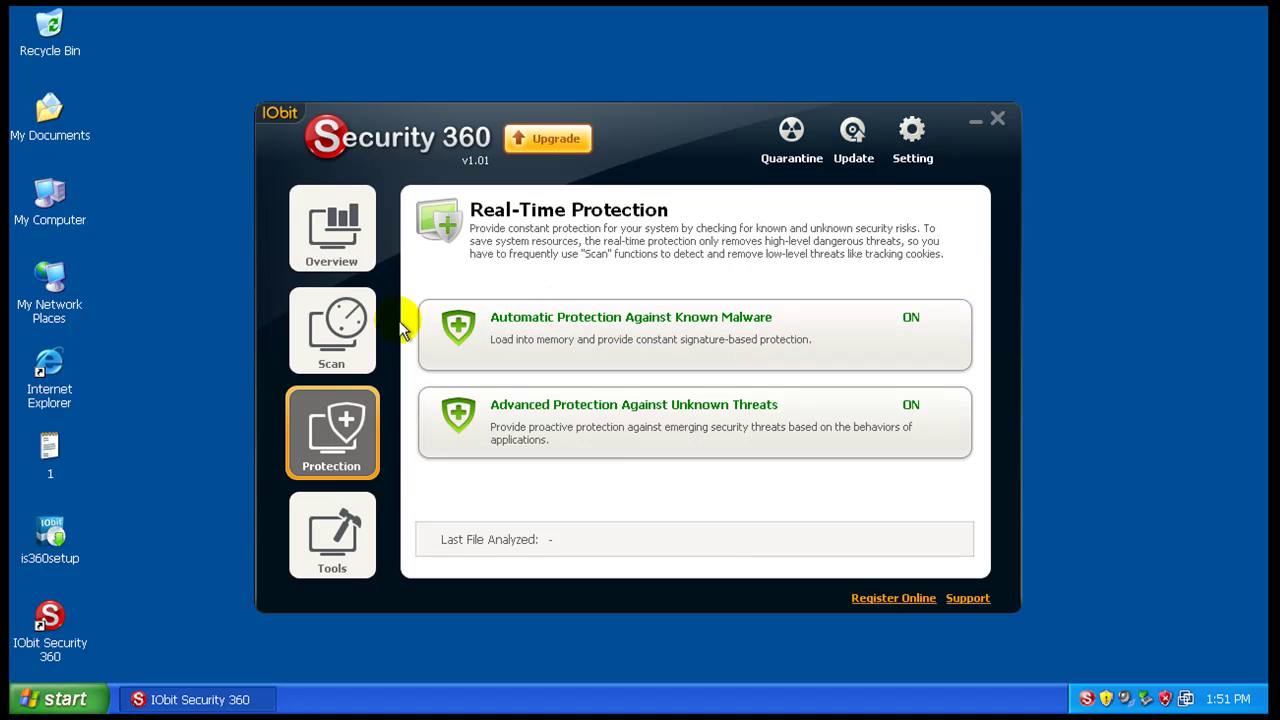
click(357, 321)
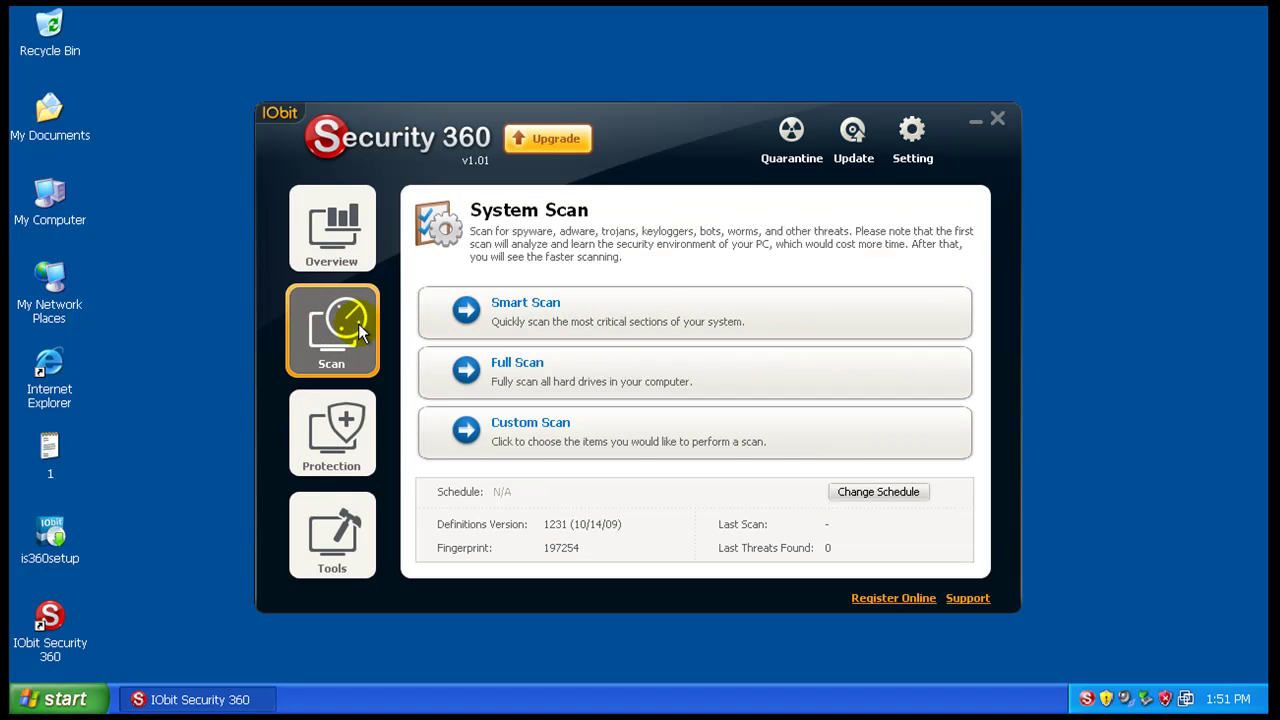
click(344, 248)
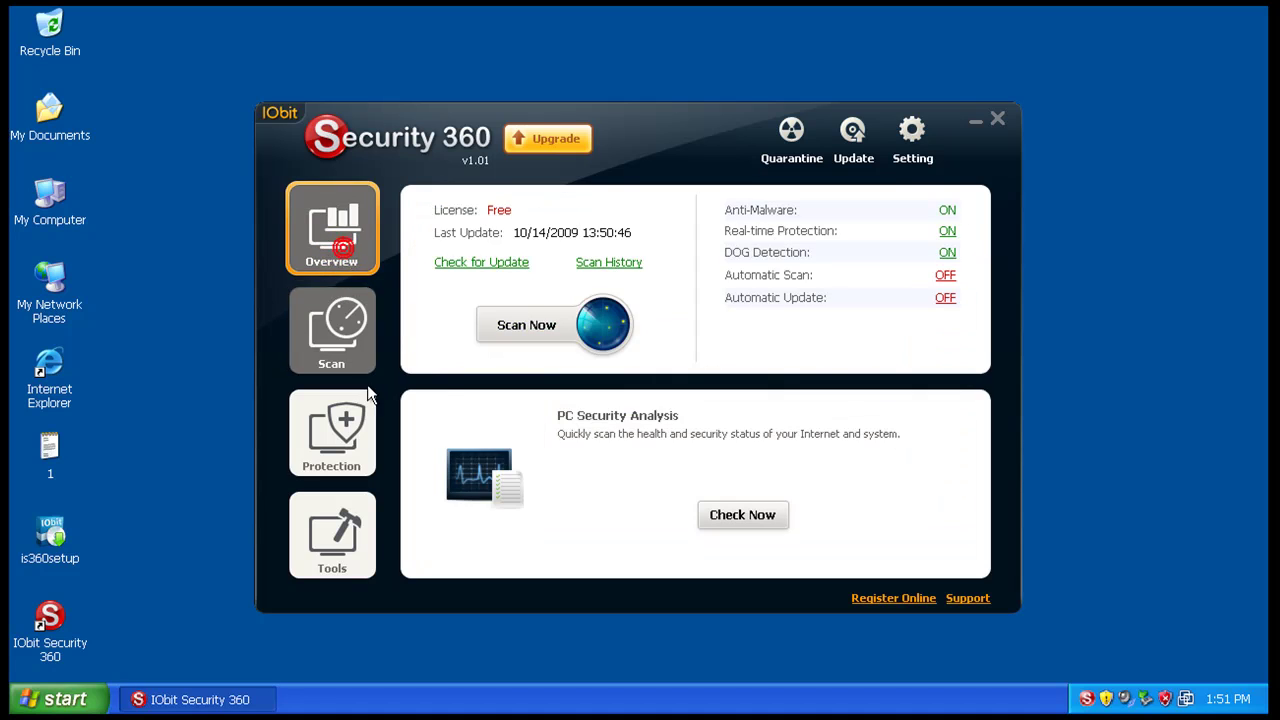
click(354, 540)
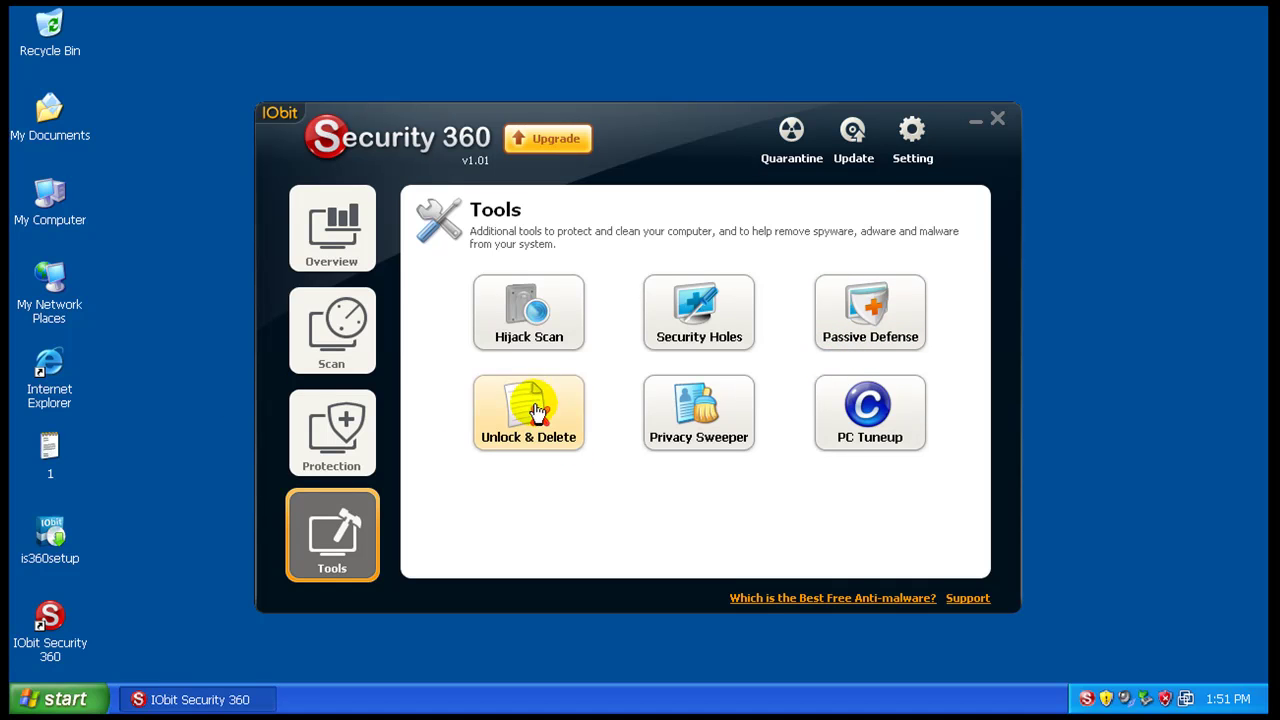
Run the program updater and close it once it reports no available updates
click(333, 220)
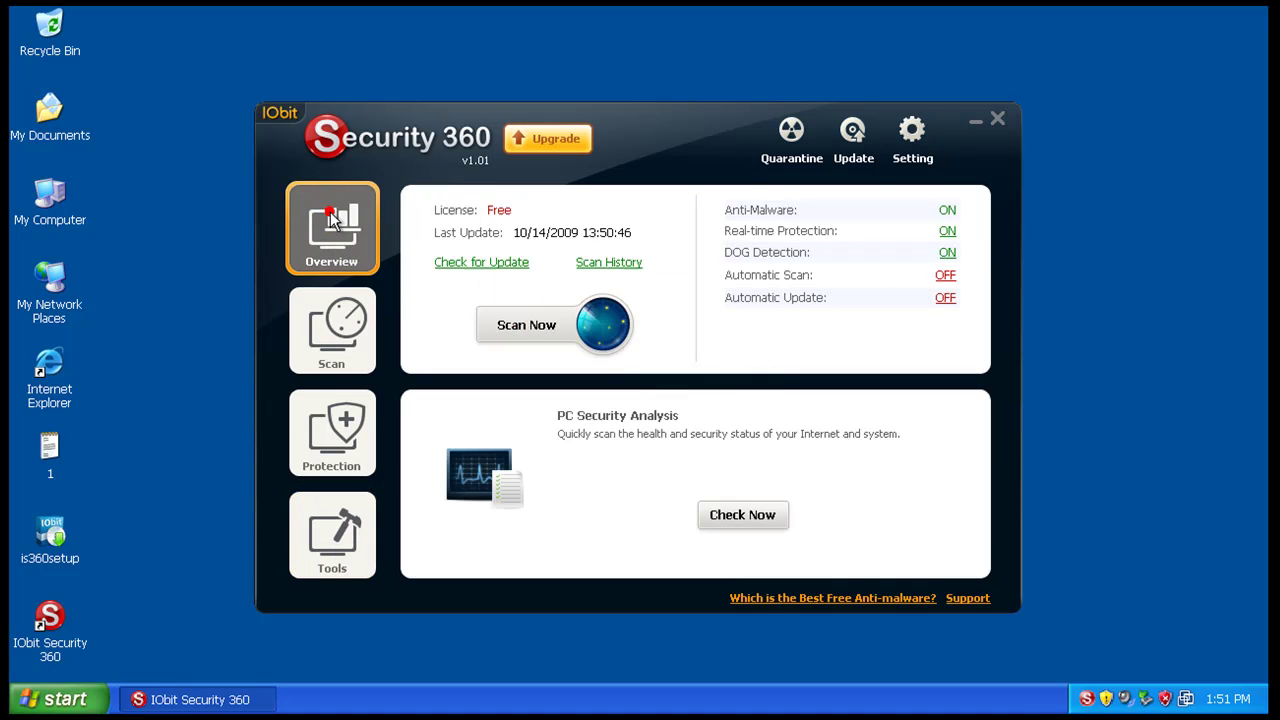
click(855, 140)
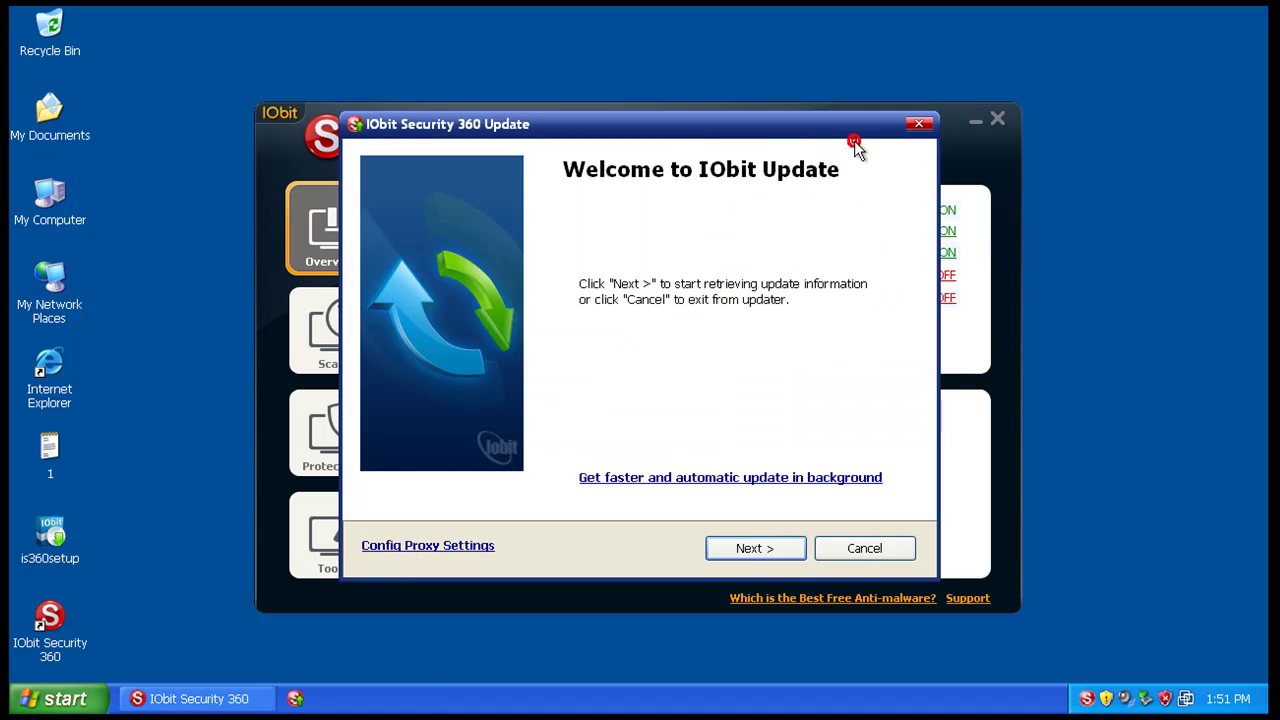
click(757, 550)
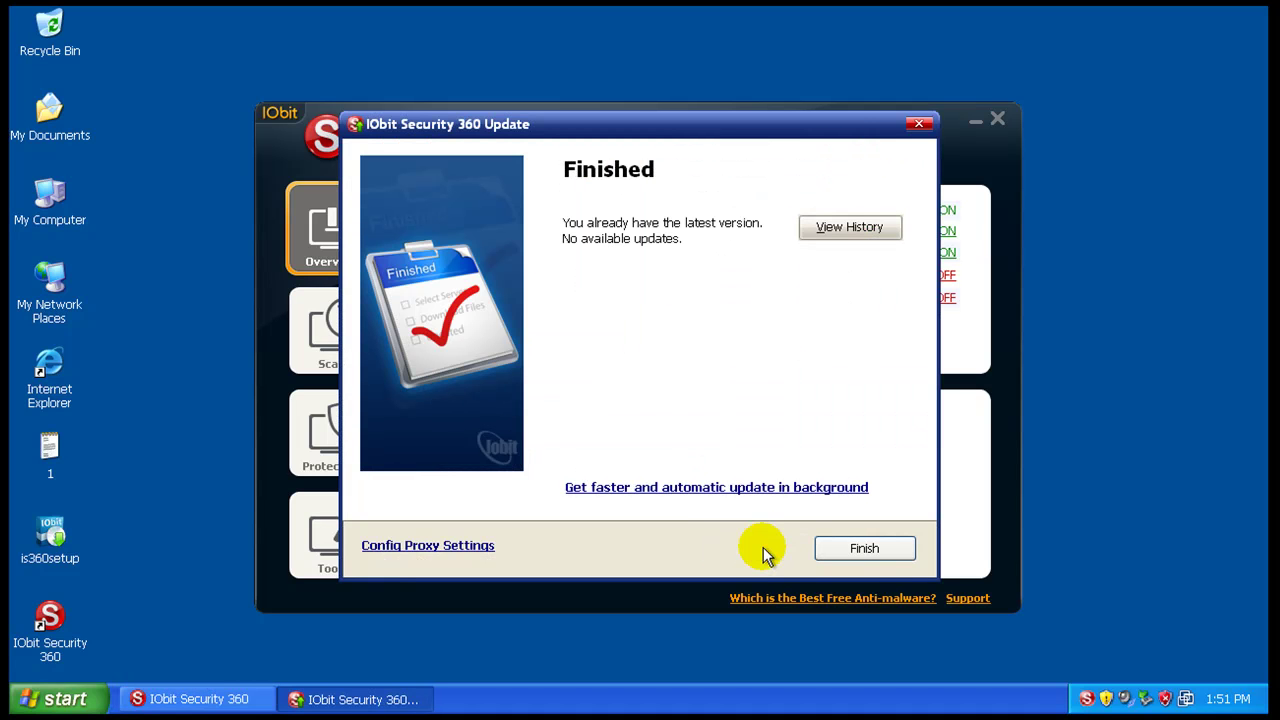
click(871, 557)
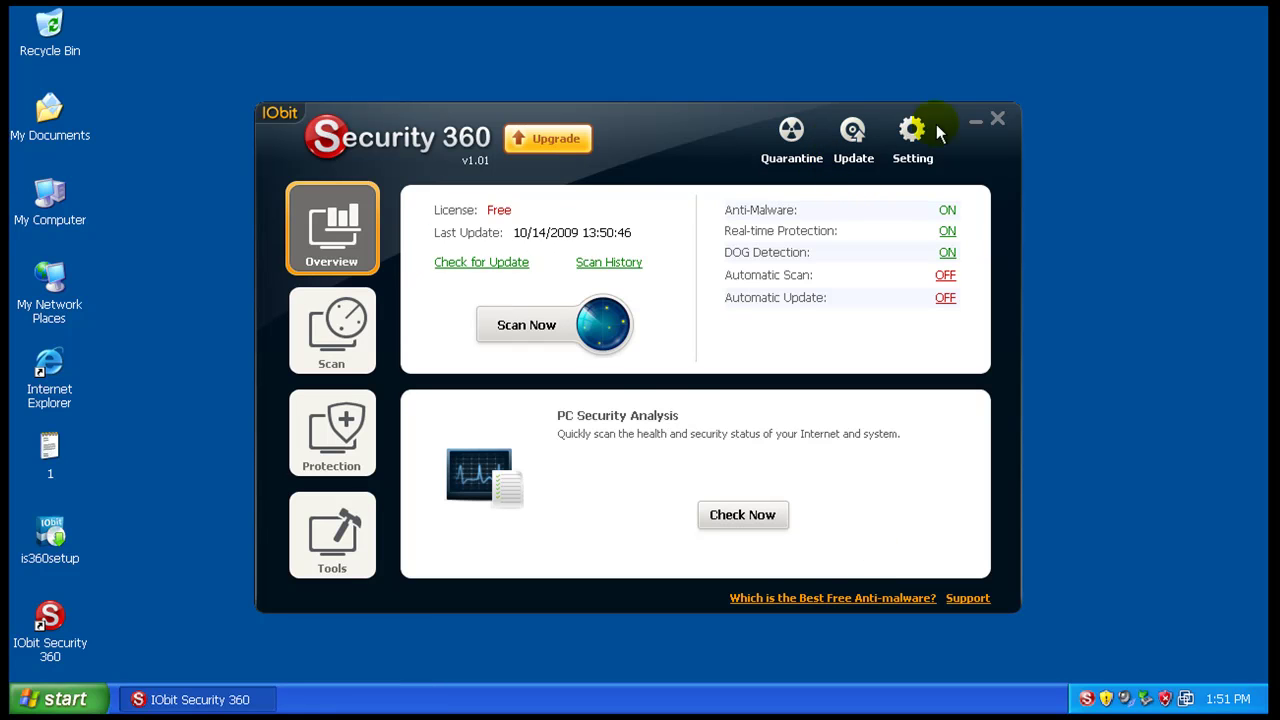
click(910, 135)
click(364, 270)
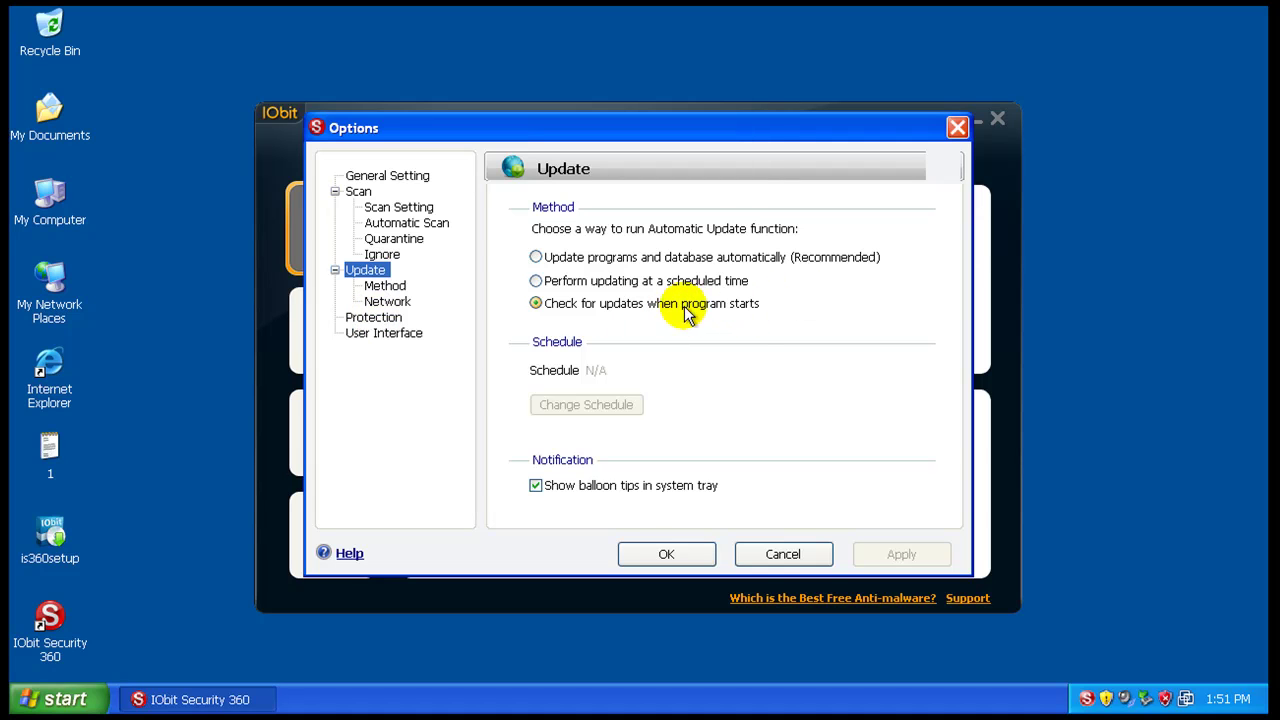
click(600, 257)
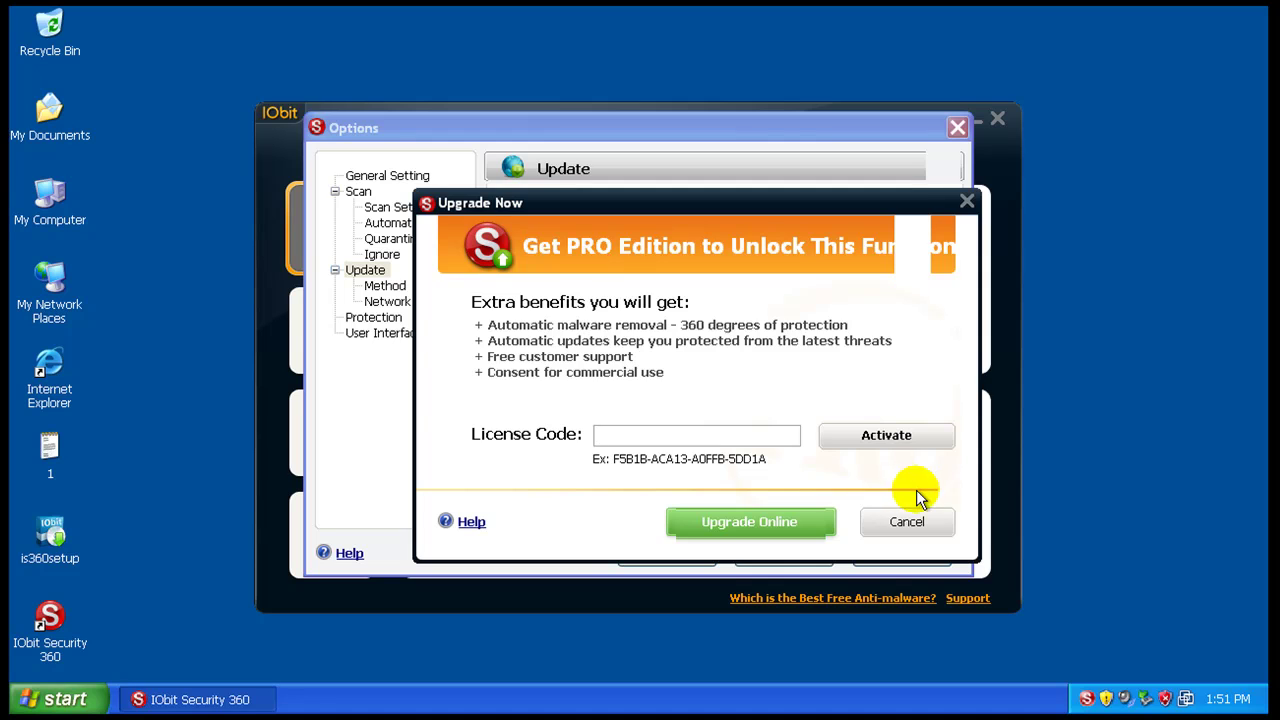
click(904, 523)
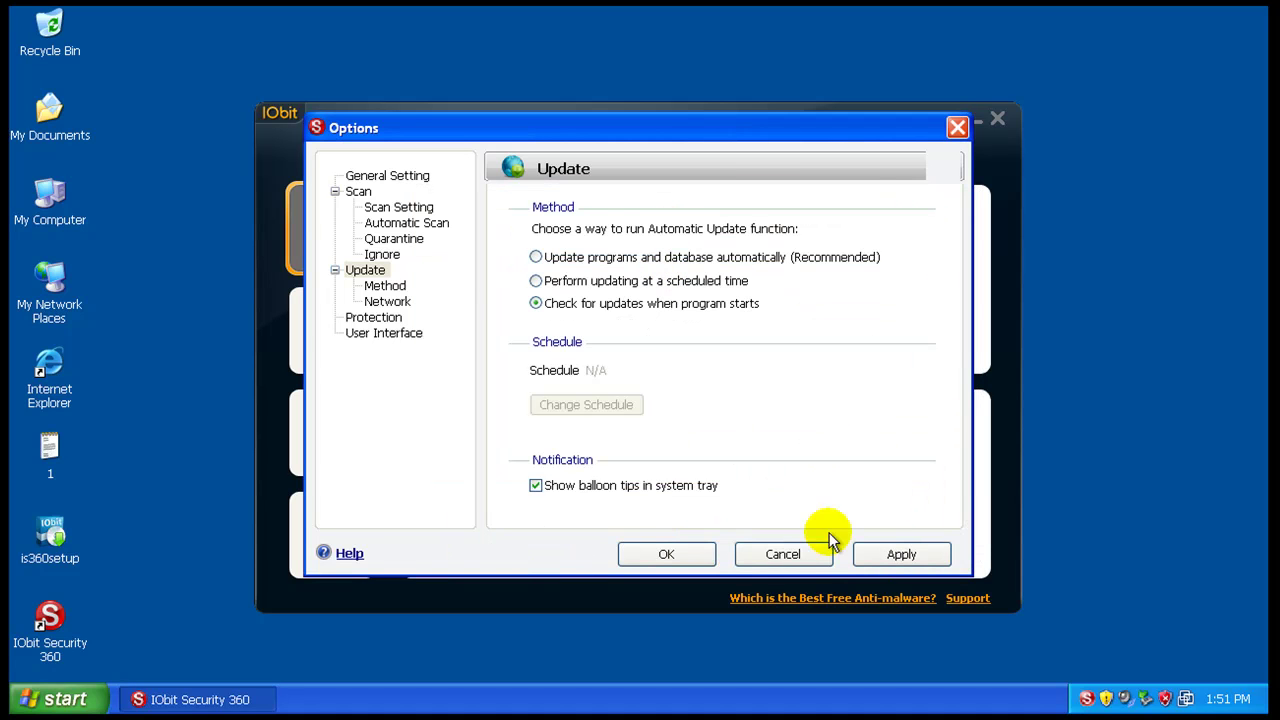
click(783, 554)
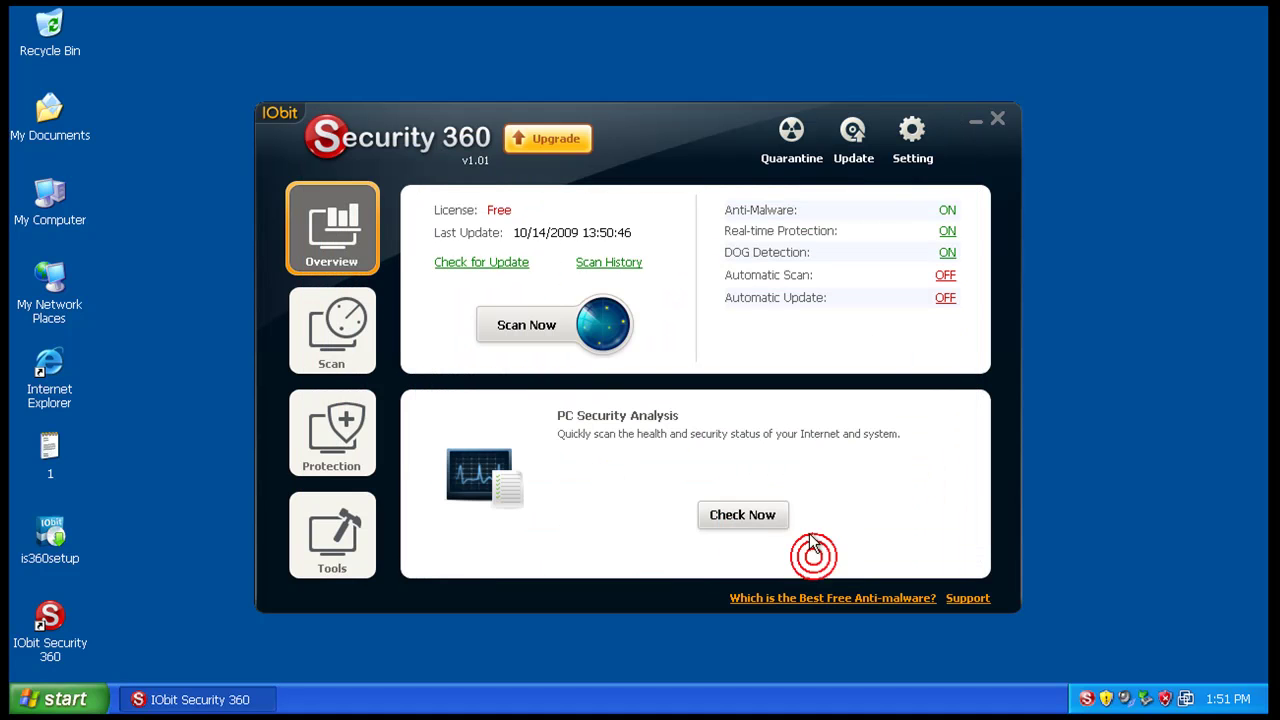
Close IObit Security 360, open Internet Explorer and the Notepad URL list, and move the browser right
click(997, 120)
click(49, 368)
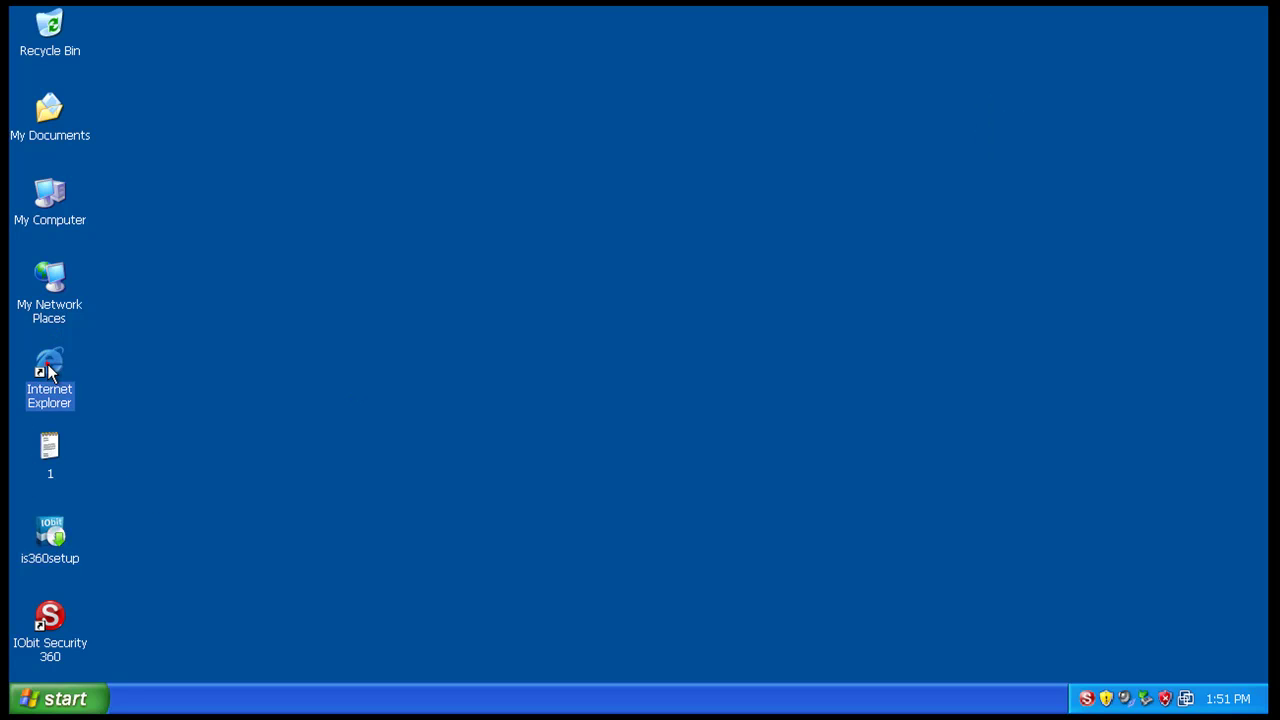
double_click(48, 455)
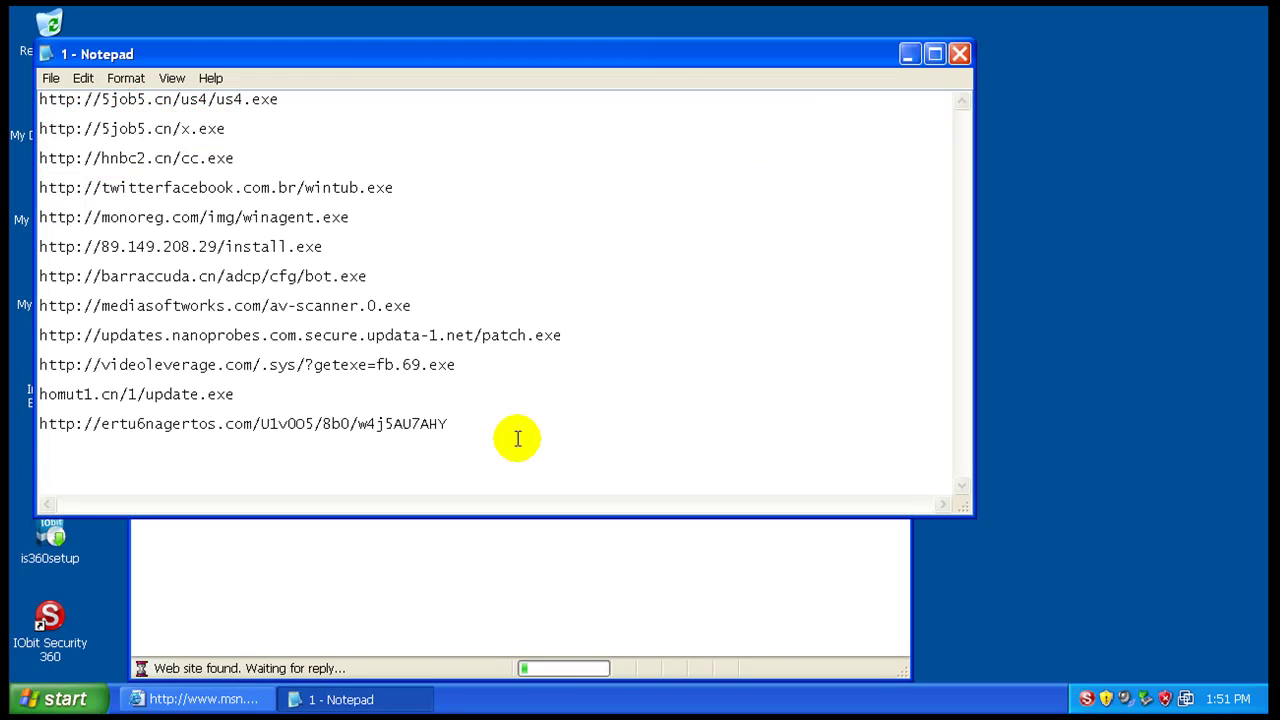
click(562, 605)
drag(603, 118, 890, 107)
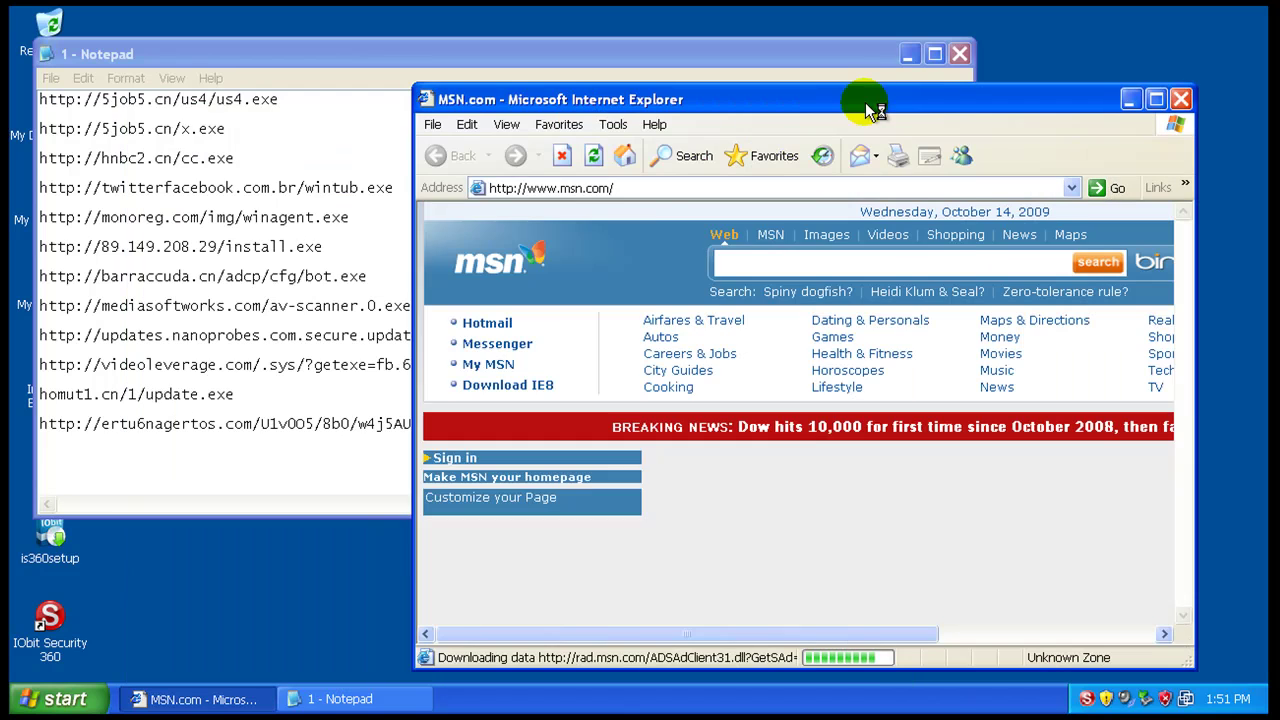
Copy the first malware URL from Notepad into Internet Explorer's address bar
double_click(207, 100)
right_click(207, 100)
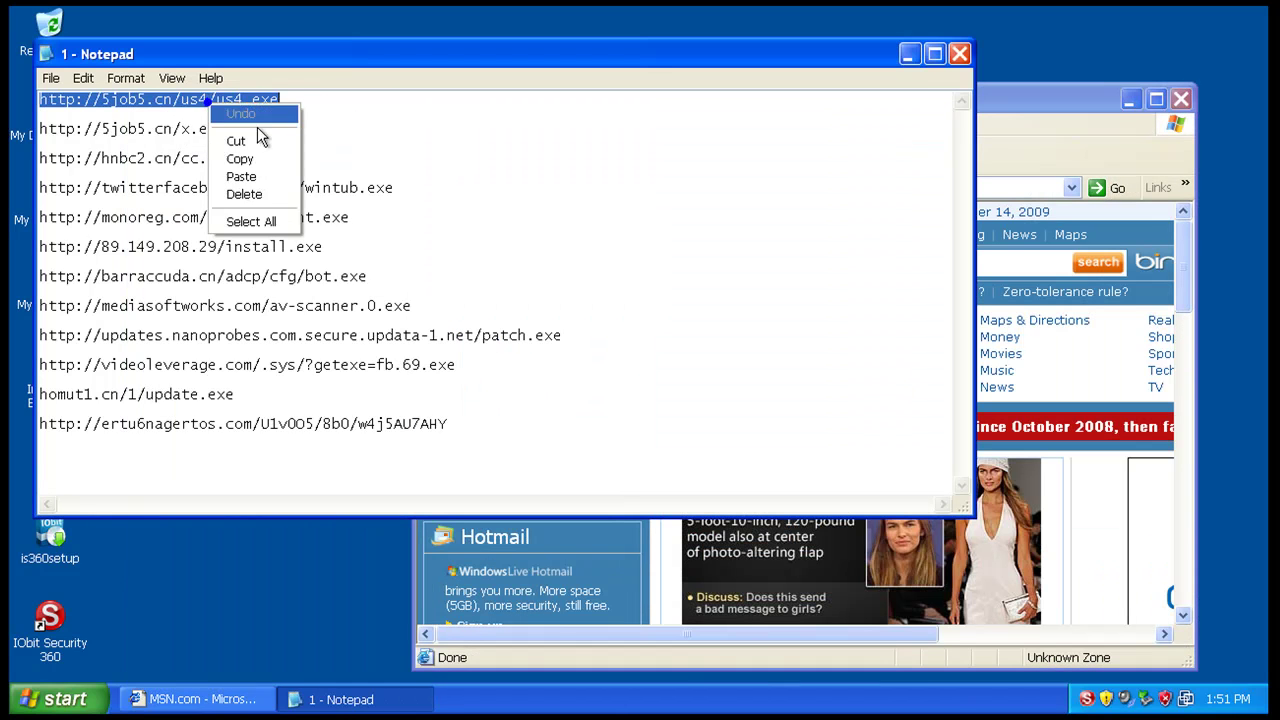
click(256, 157)
click(1068, 120)
click(966, 188)
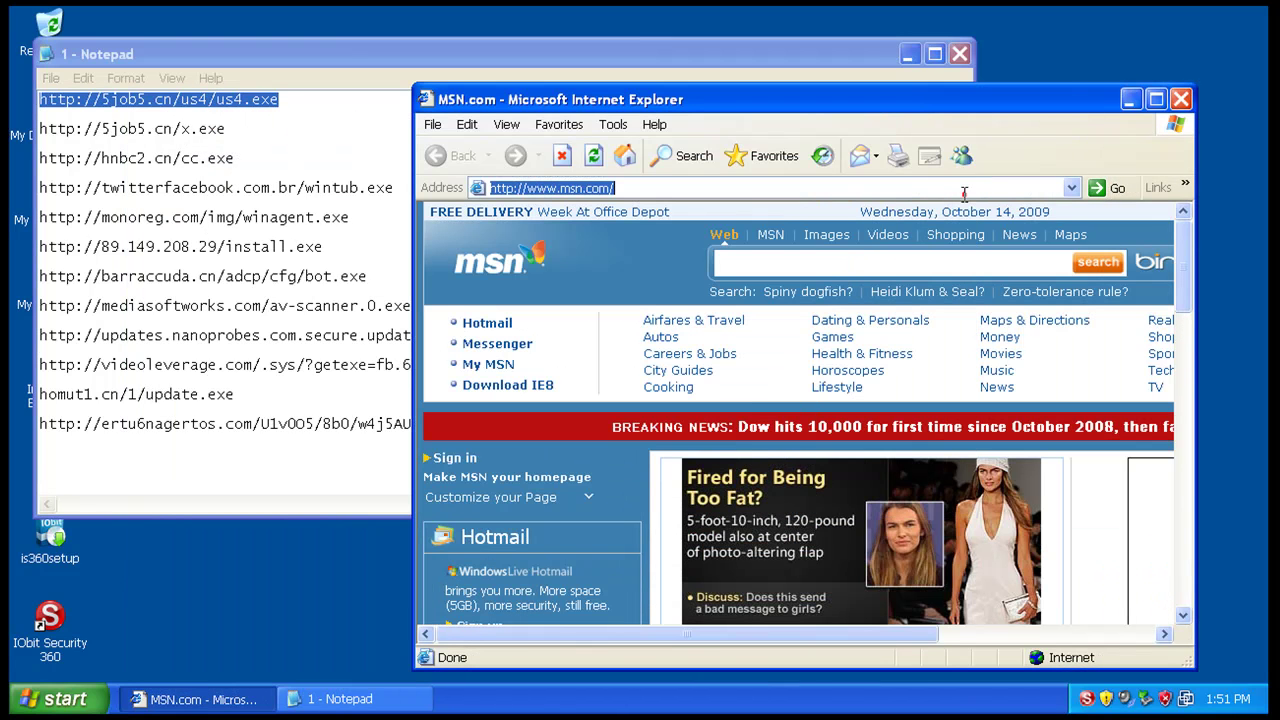
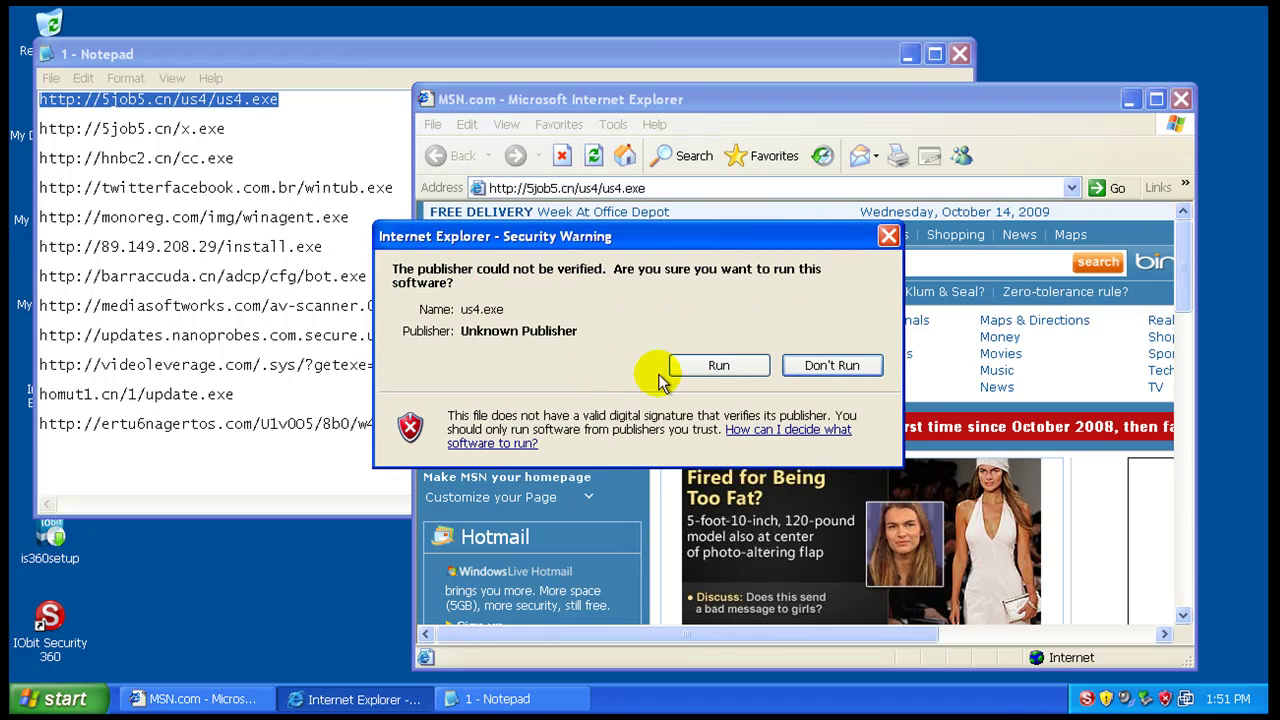
Allow us4.exe to run, dismiss the risk warning, and copy the x.exe URL from the notes
click(719, 366)
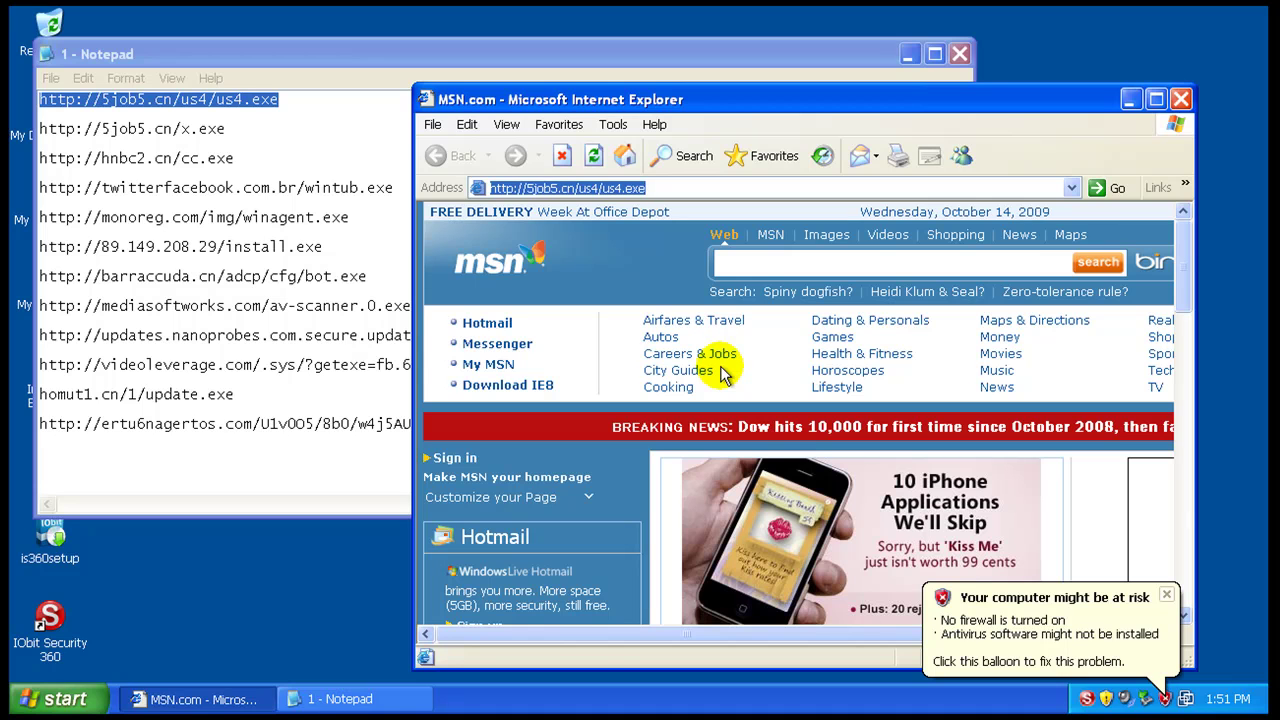
click(1167, 598)
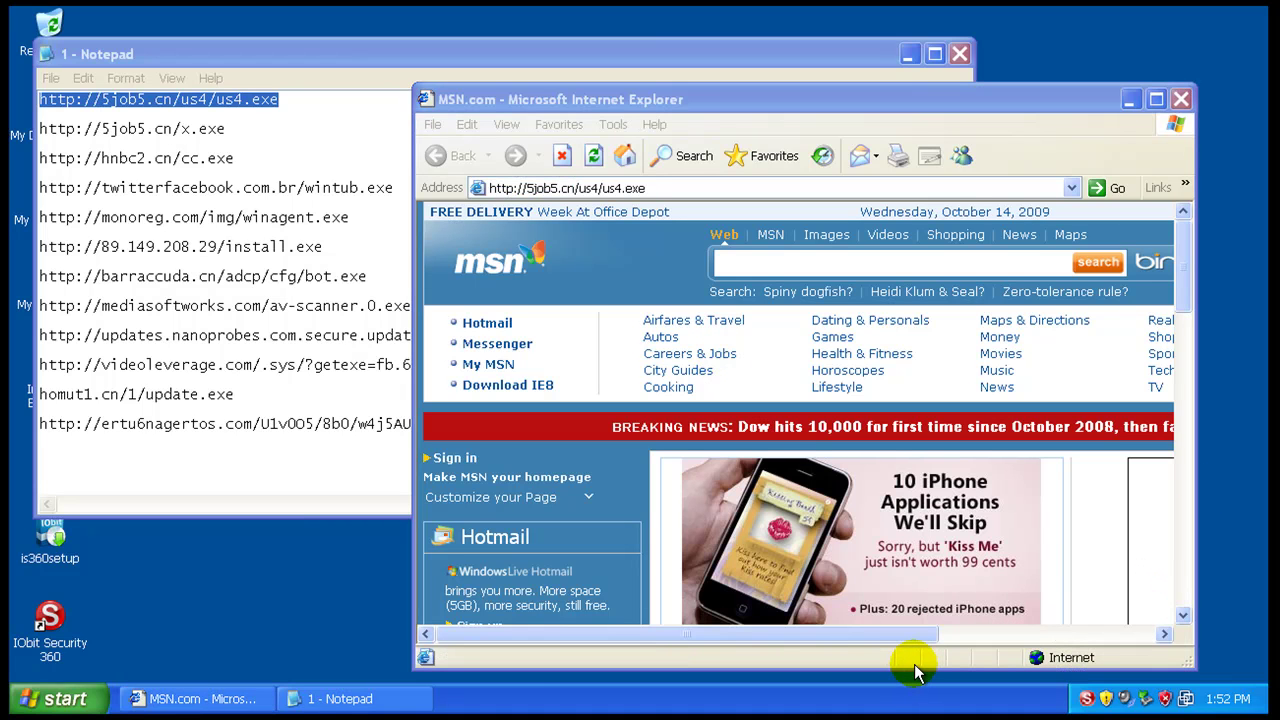
click(200, 128)
double_click(200, 128)
right_click(200, 128)
click(259, 184)
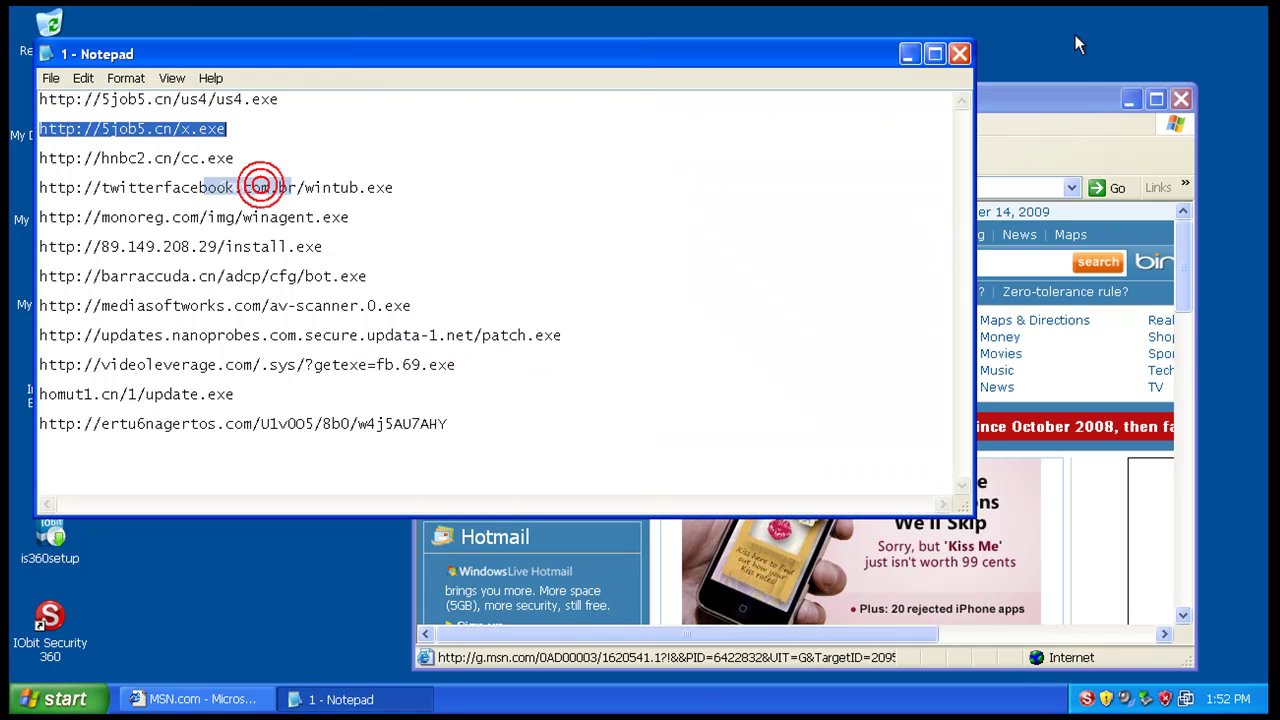
Load the x.exe URL from 5job5.cn in Internet Explorer and let x.exe and p2hhr.bat run
click(1070, 99)
click(886, 188)
right_click(890, 188)
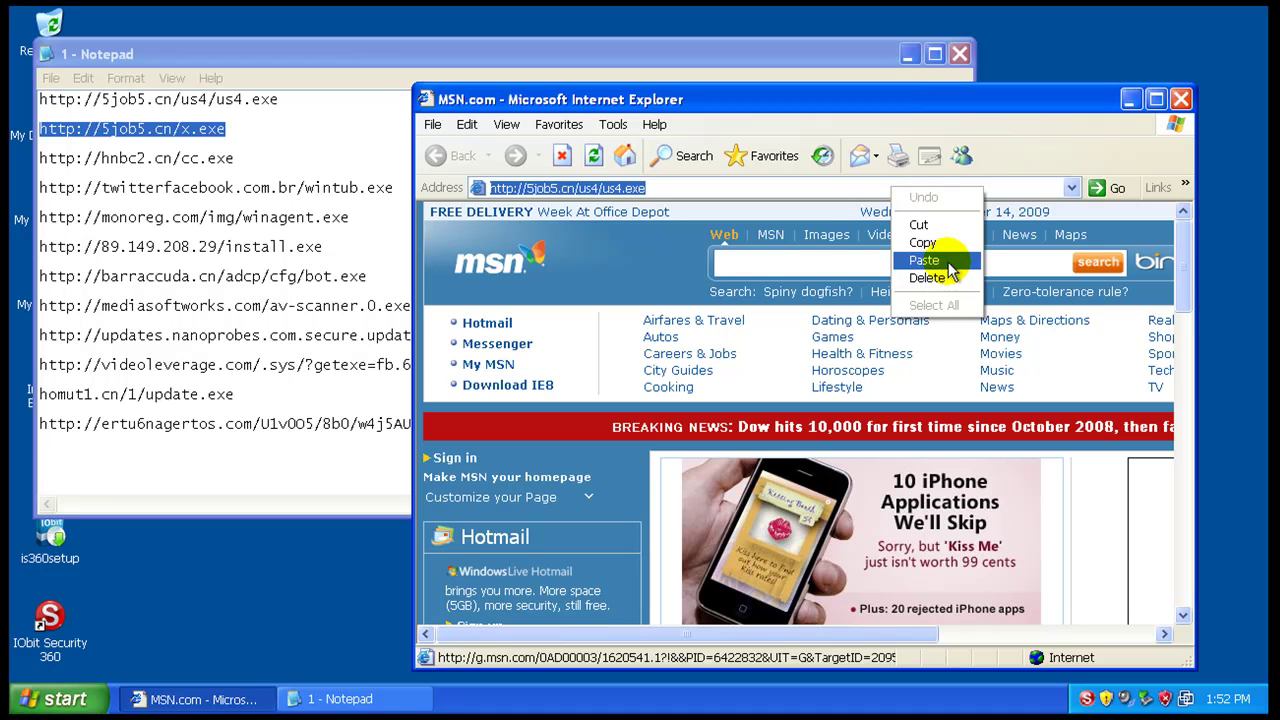
click(925, 261)
key(Return)
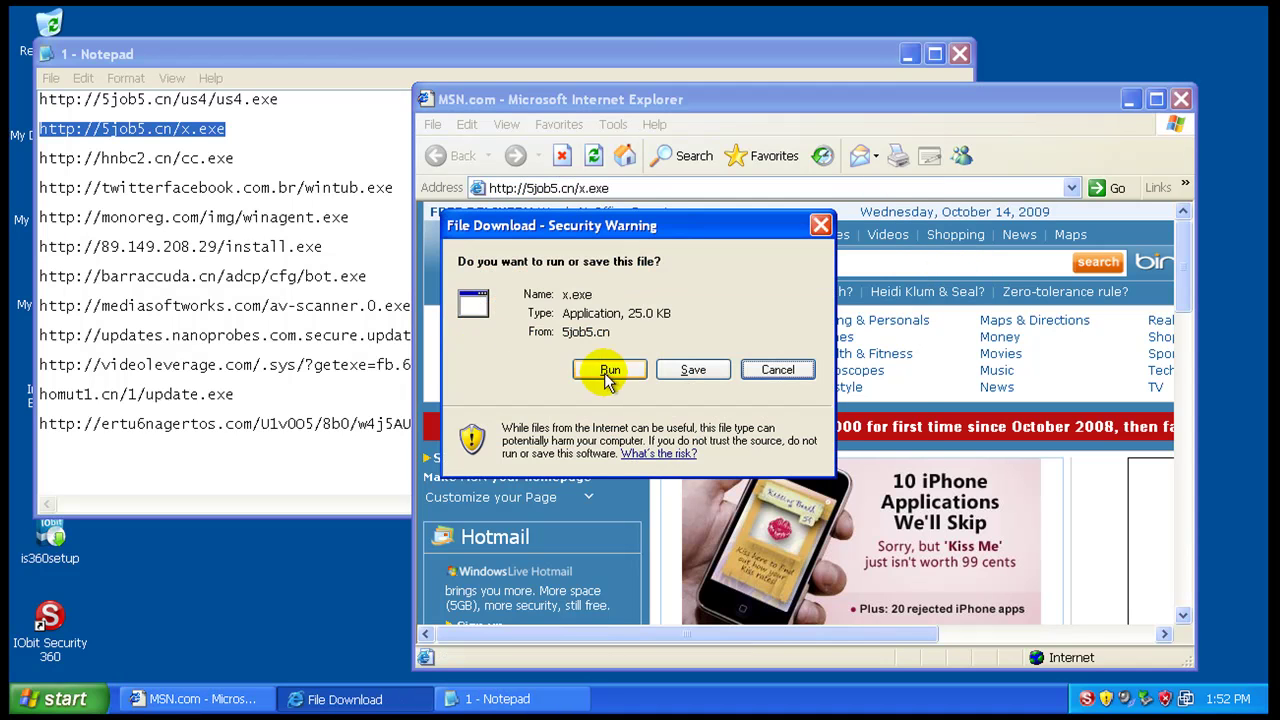
click(607, 370)
click(735, 385)
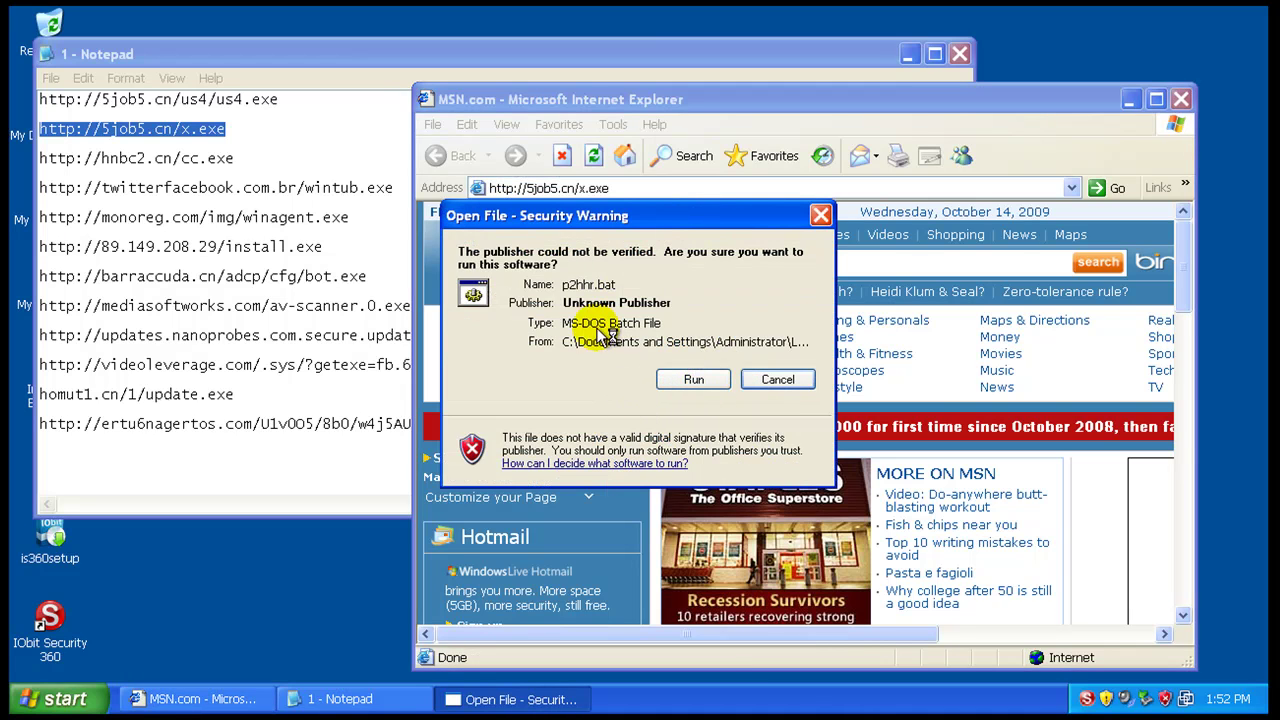
click(694, 380)
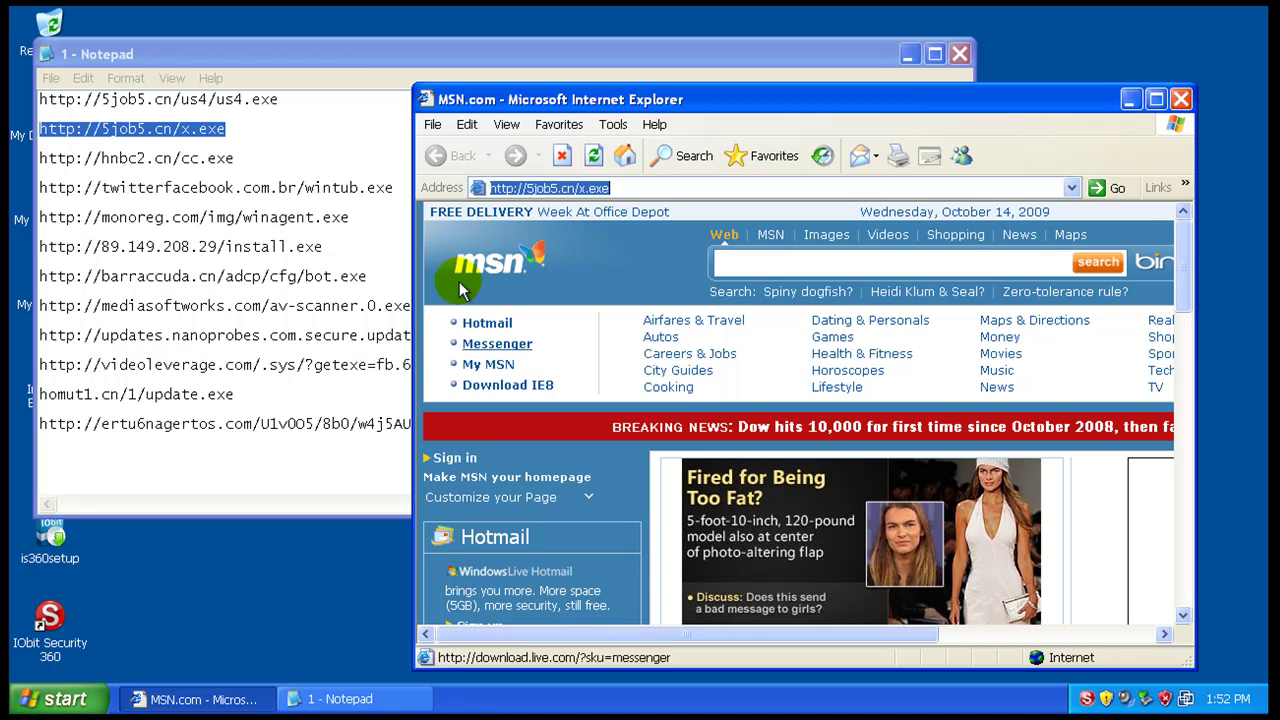
Load the cc.exe URL from hnbc2.cn and allow cc.exe to run
click(215, 170)
double_click(216, 160)
right_click(216, 160)
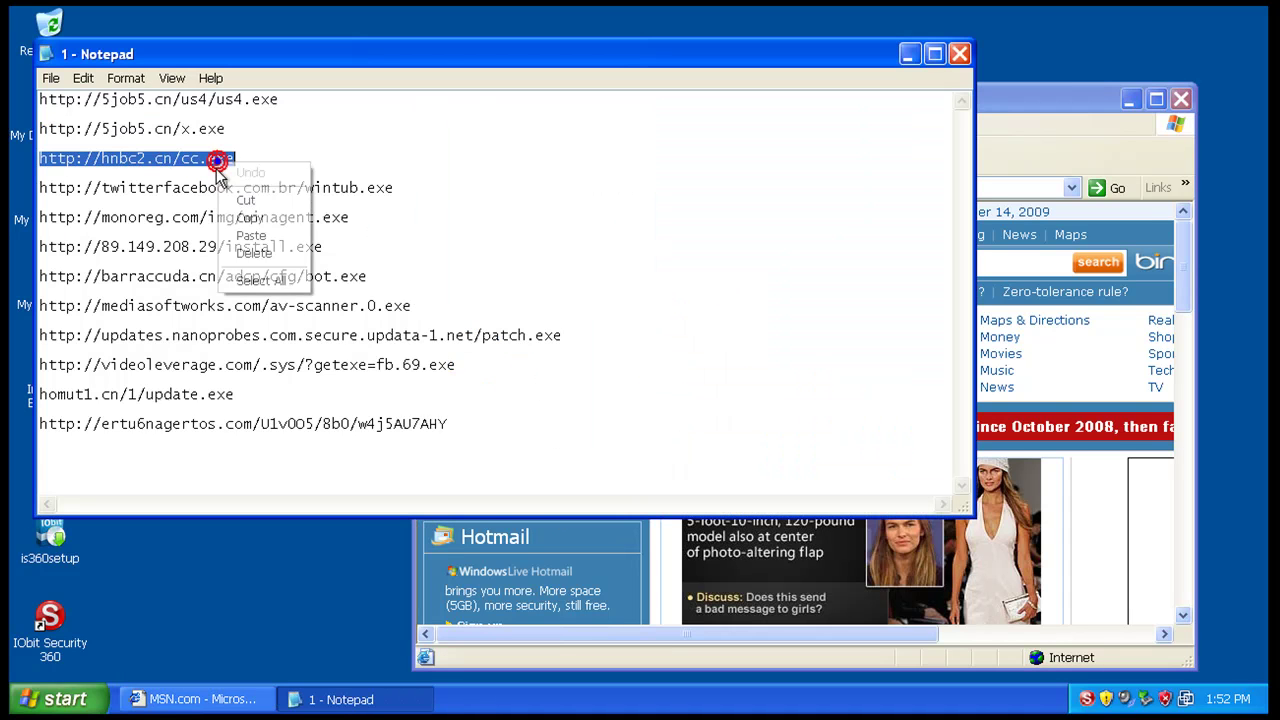
click(290, 214)
click(1068, 97)
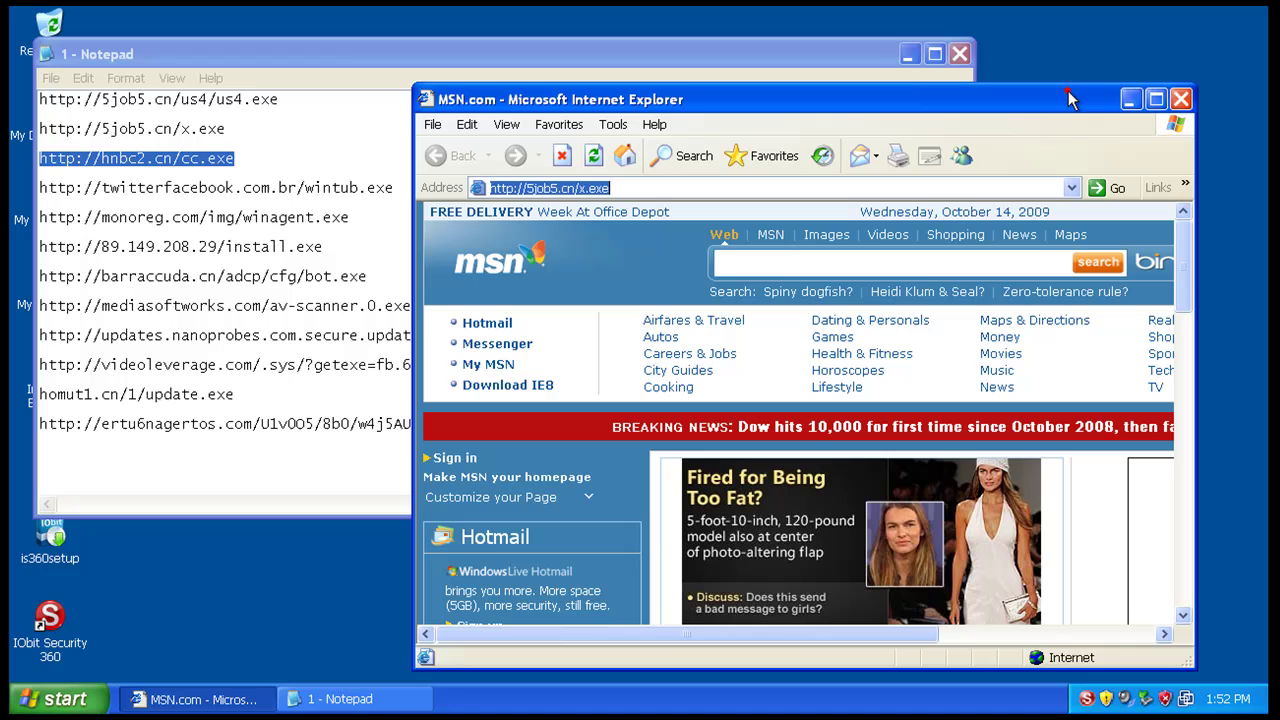
right_click(951, 187)
click(1029, 253)
key(Return)
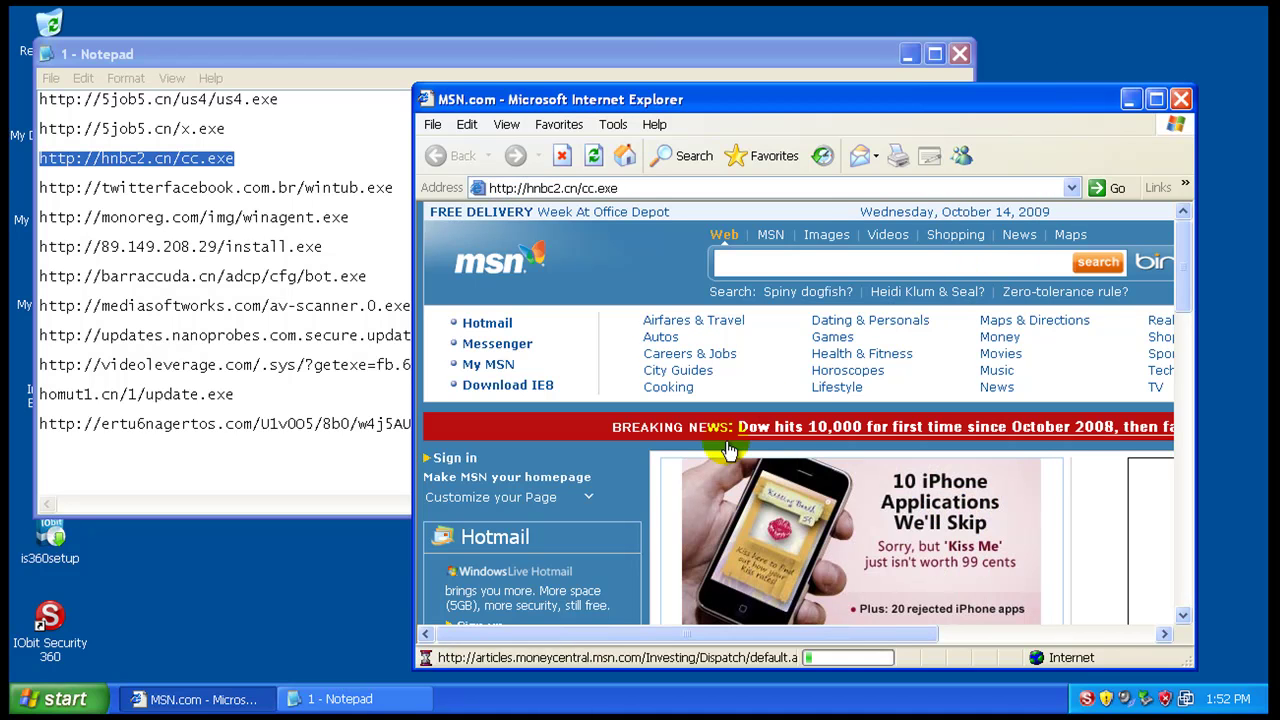
click(586, 369)
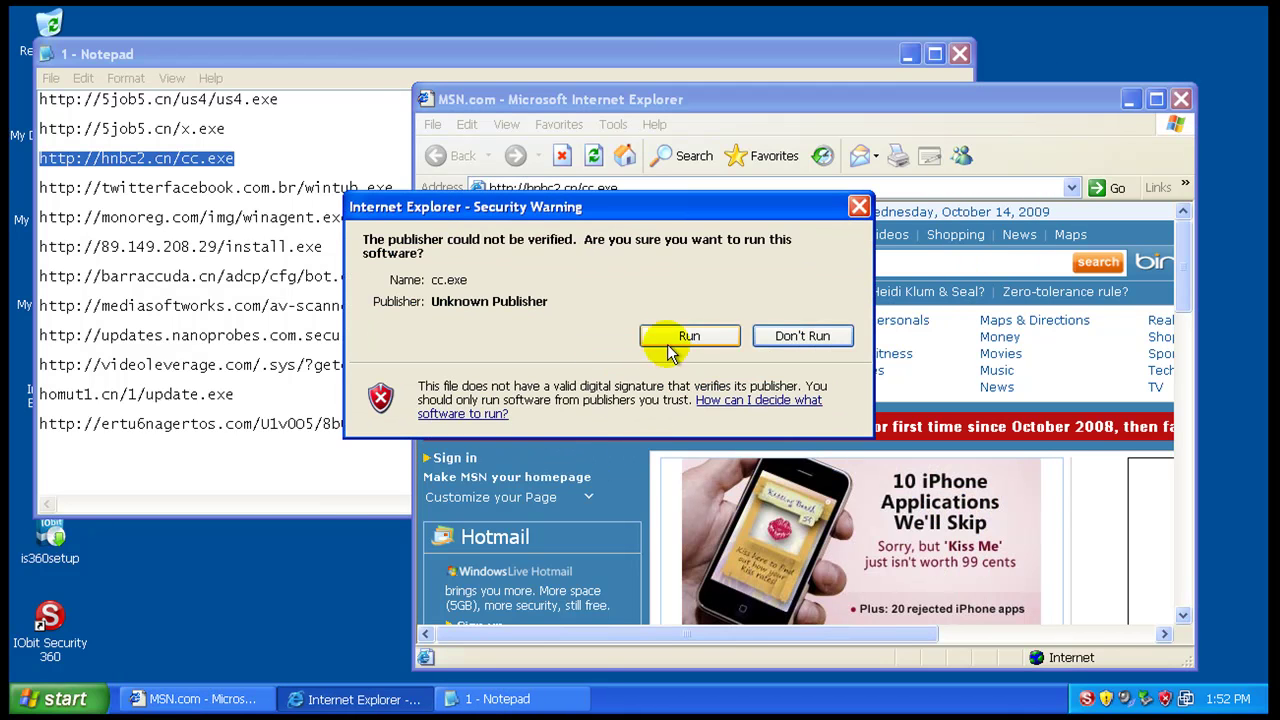
click(668, 346)
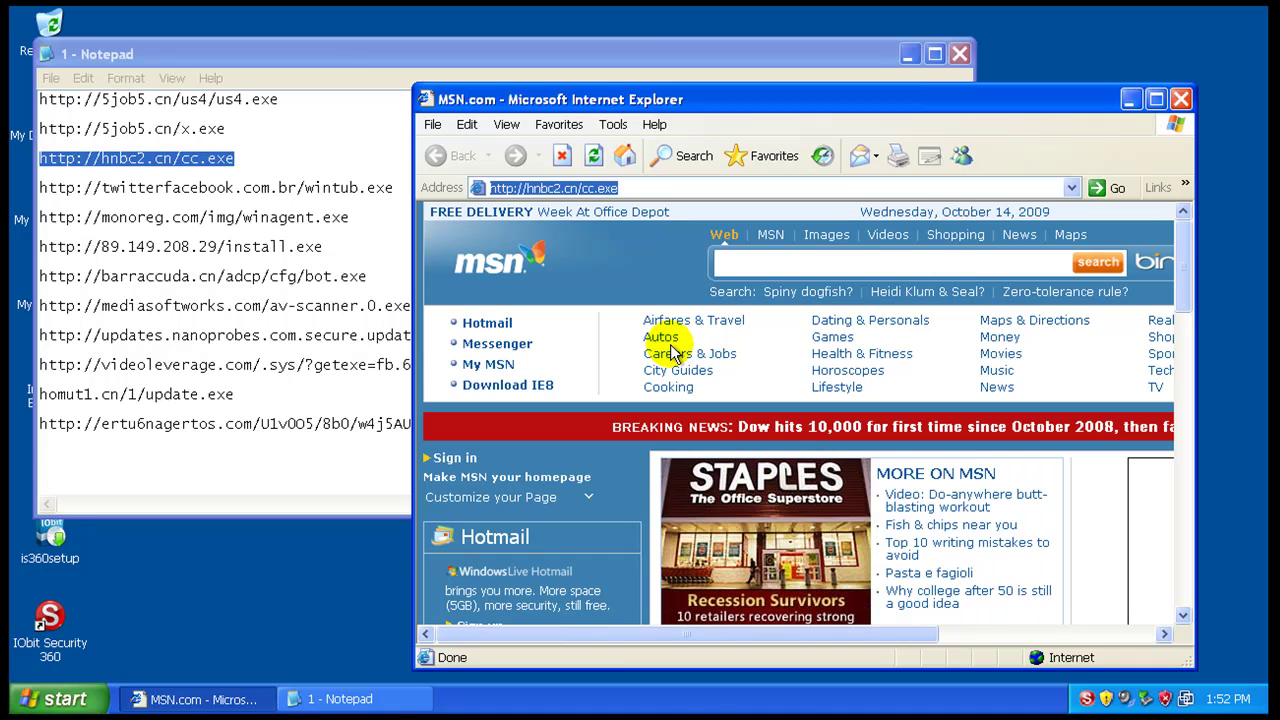
Load the wintub.exe URL and run it, starting its download
click(222, 180)
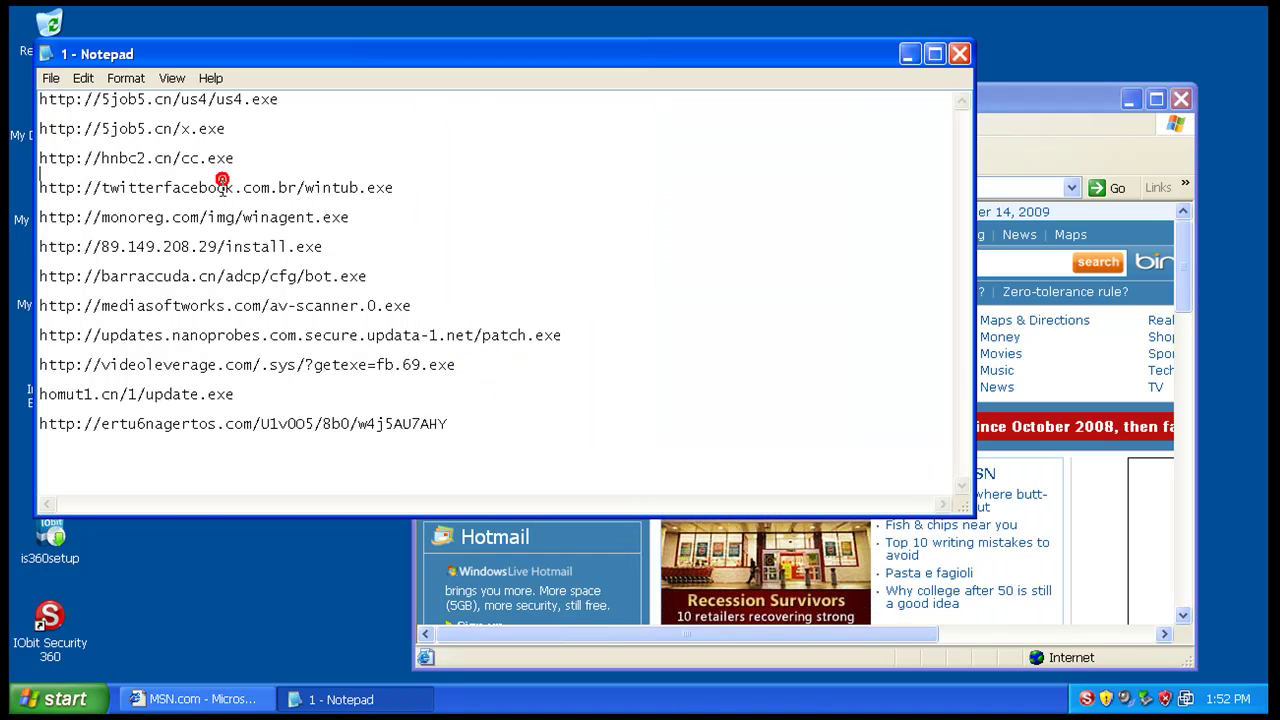
double_click(222, 187)
right_click(222, 188)
click(250, 248)
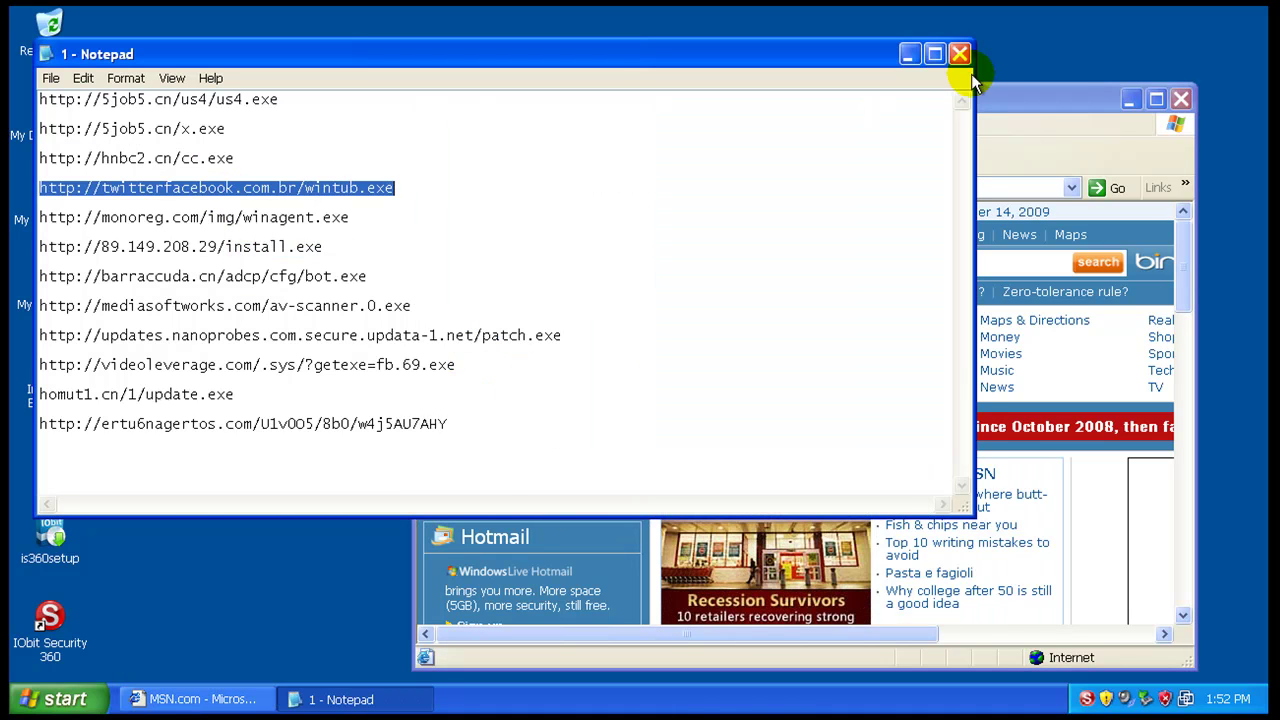
click(997, 93)
right_click(936, 187)
click(966, 265)
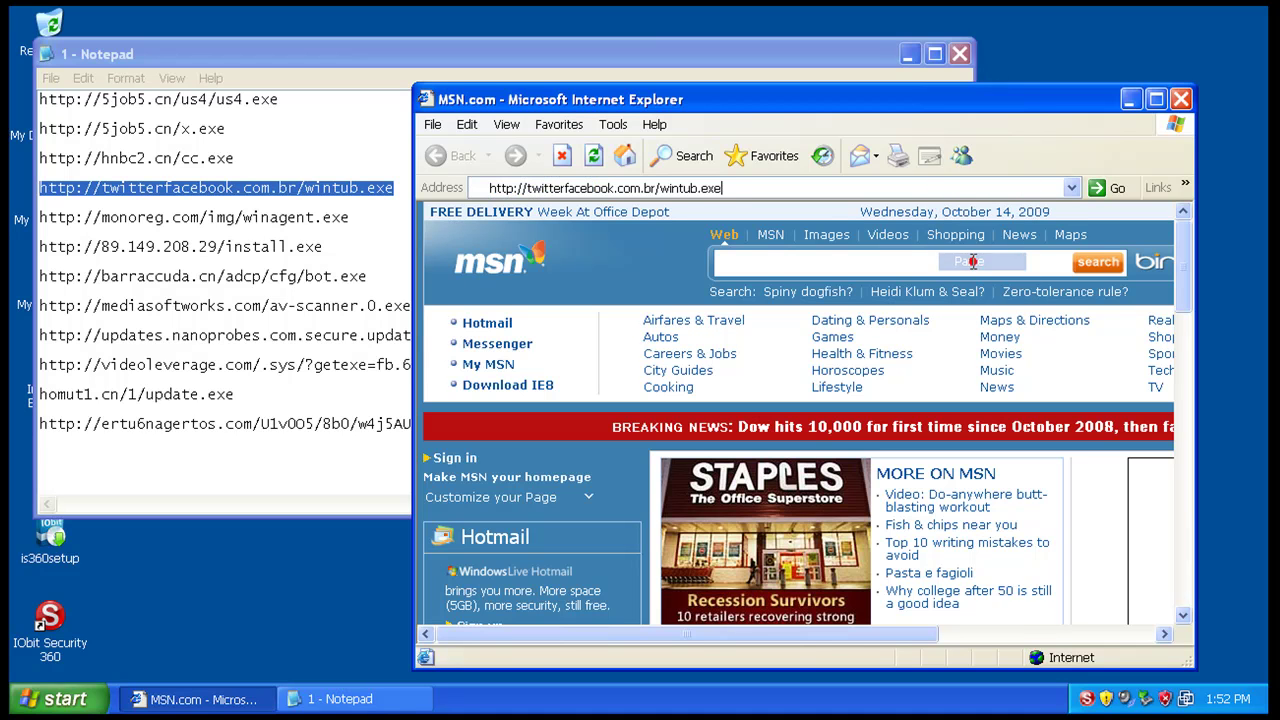
key(Return)
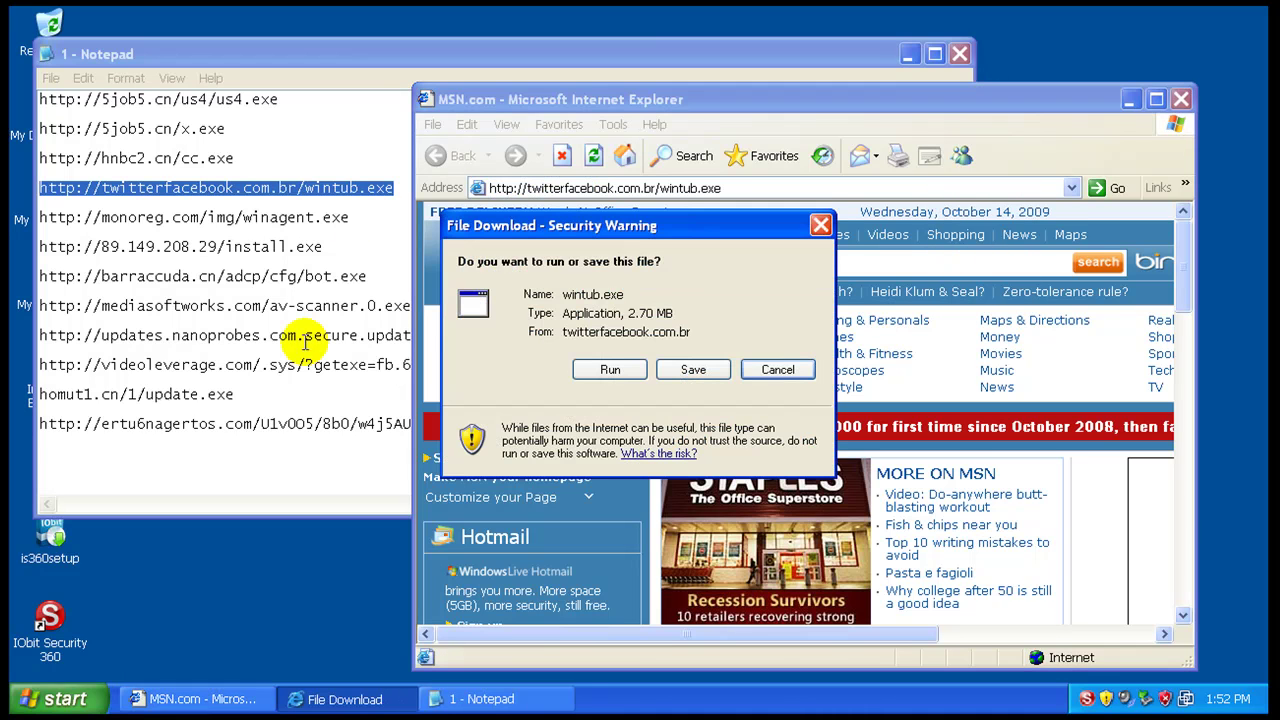
click(612, 370)
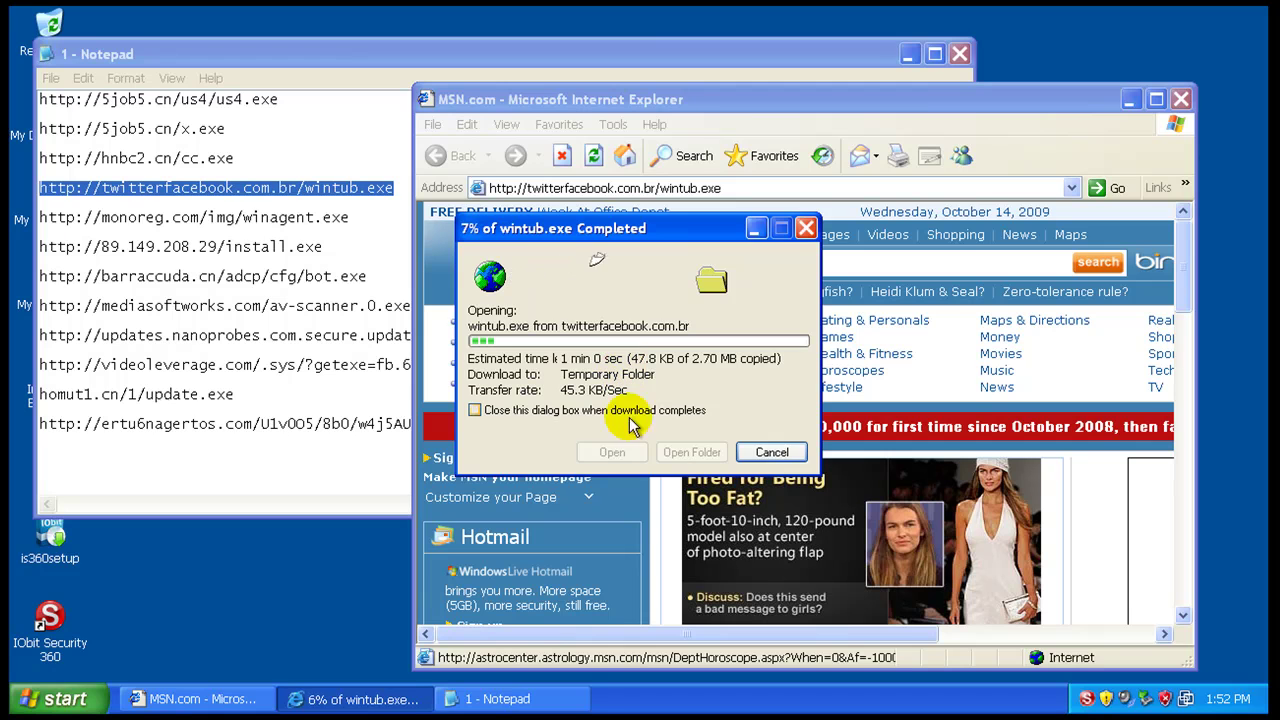
Load the winagent.exe URL, hide the wintub.exe progress window, and run winagent.exe
double_click(138, 222)
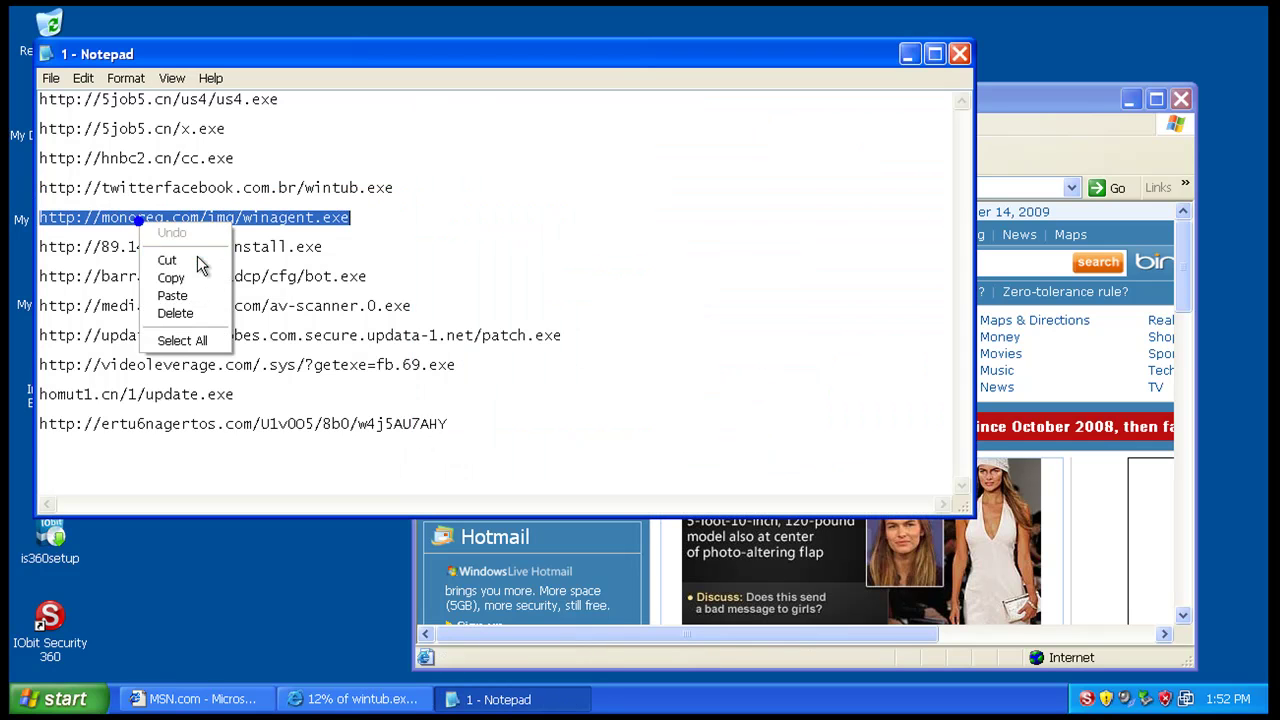
click(171, 277)
click(1047, 112)
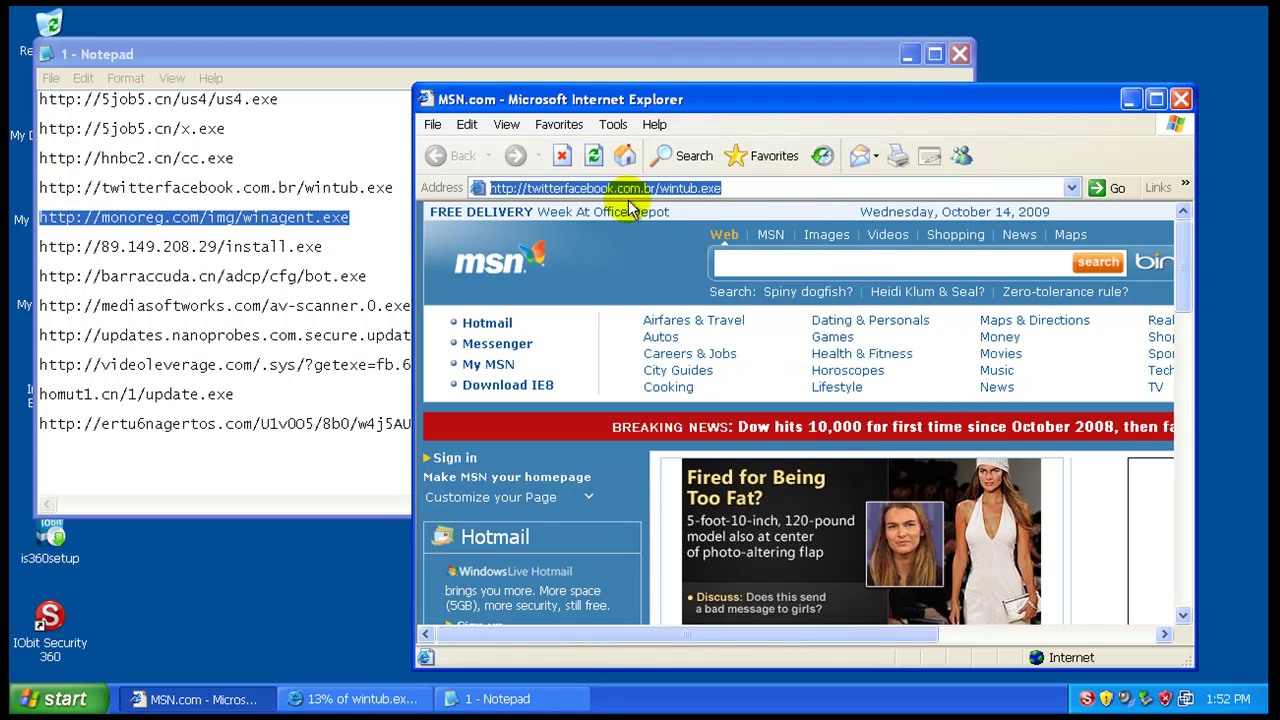
right_click(676, 188)
click(700, 257)
key(Return)
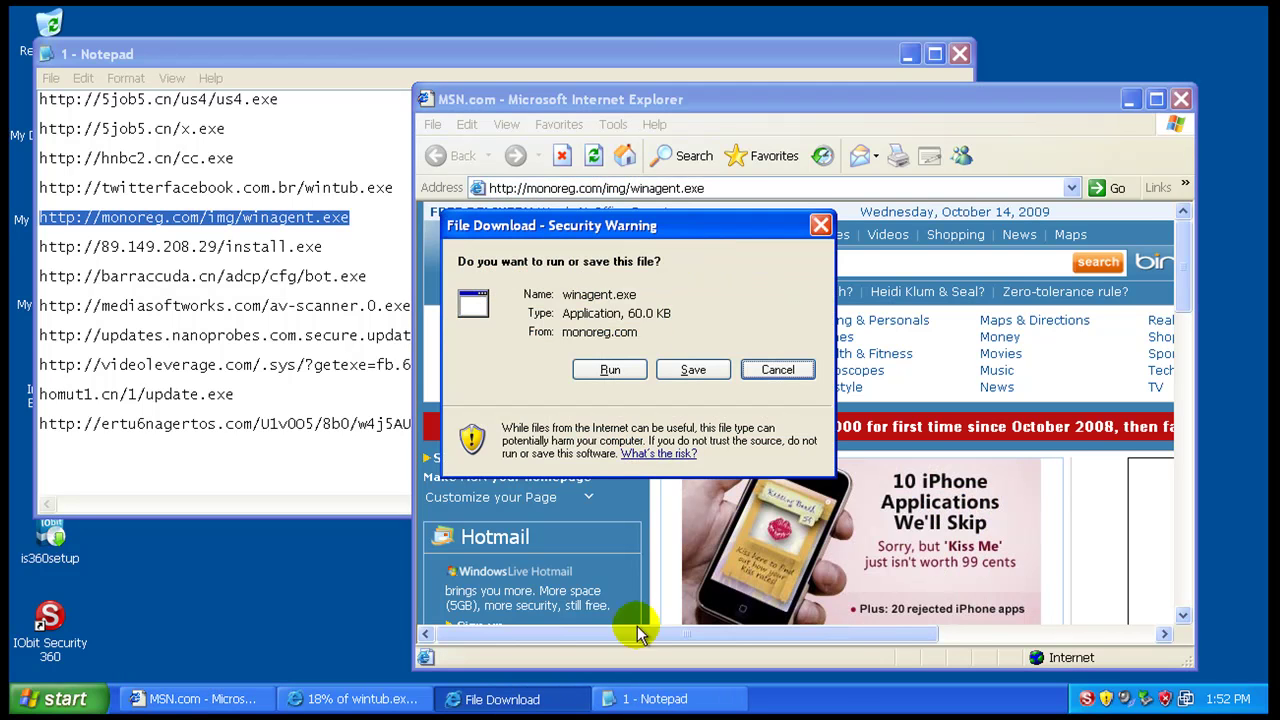
click(363, 700)
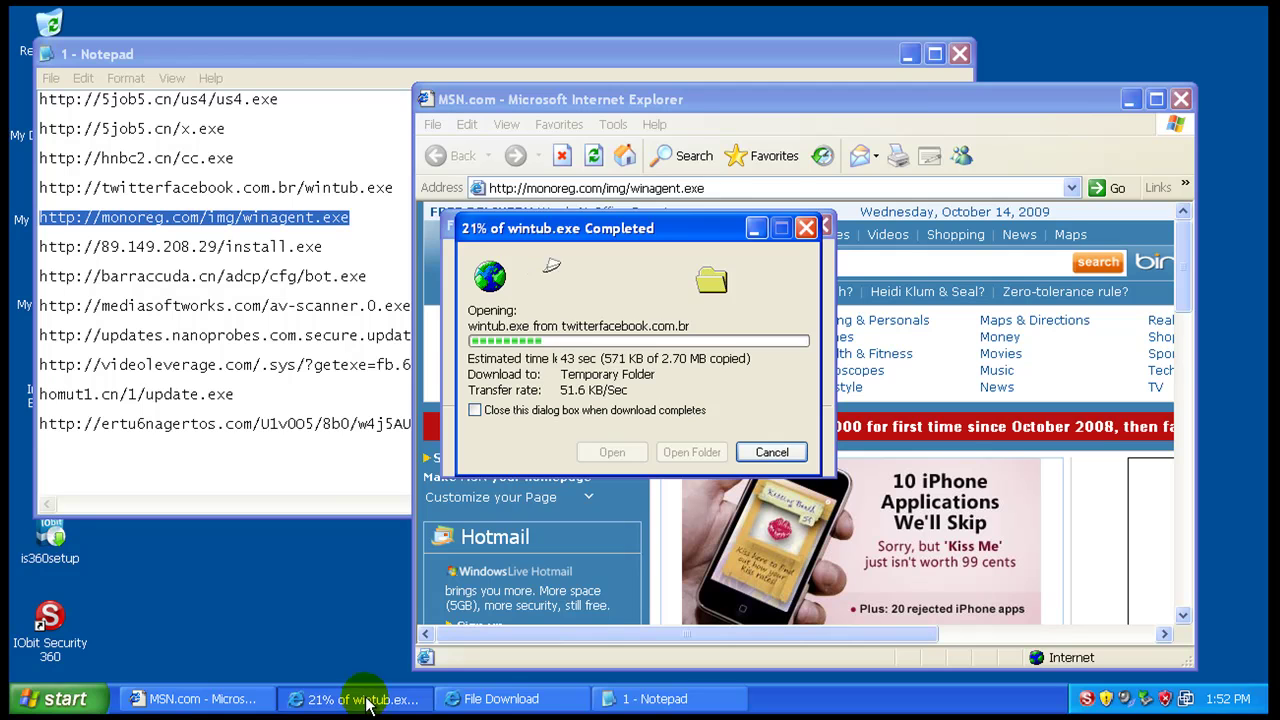
click(368, 705)
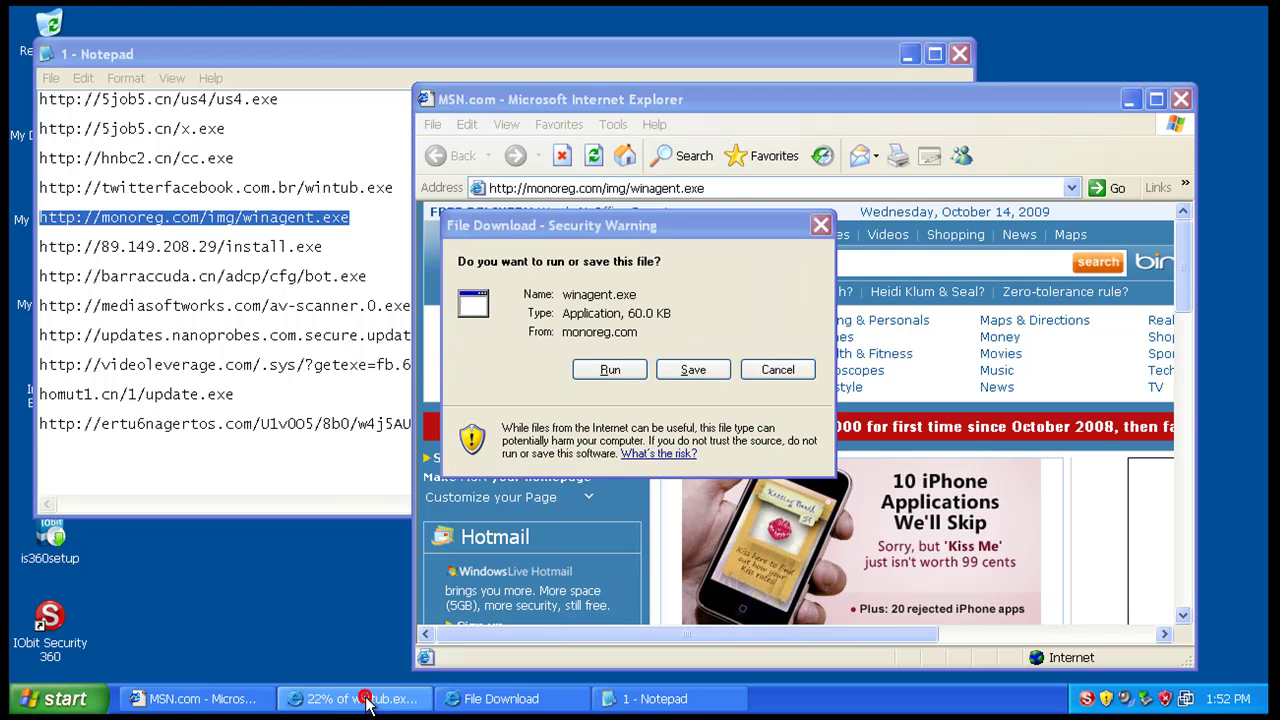
click(601, 362)
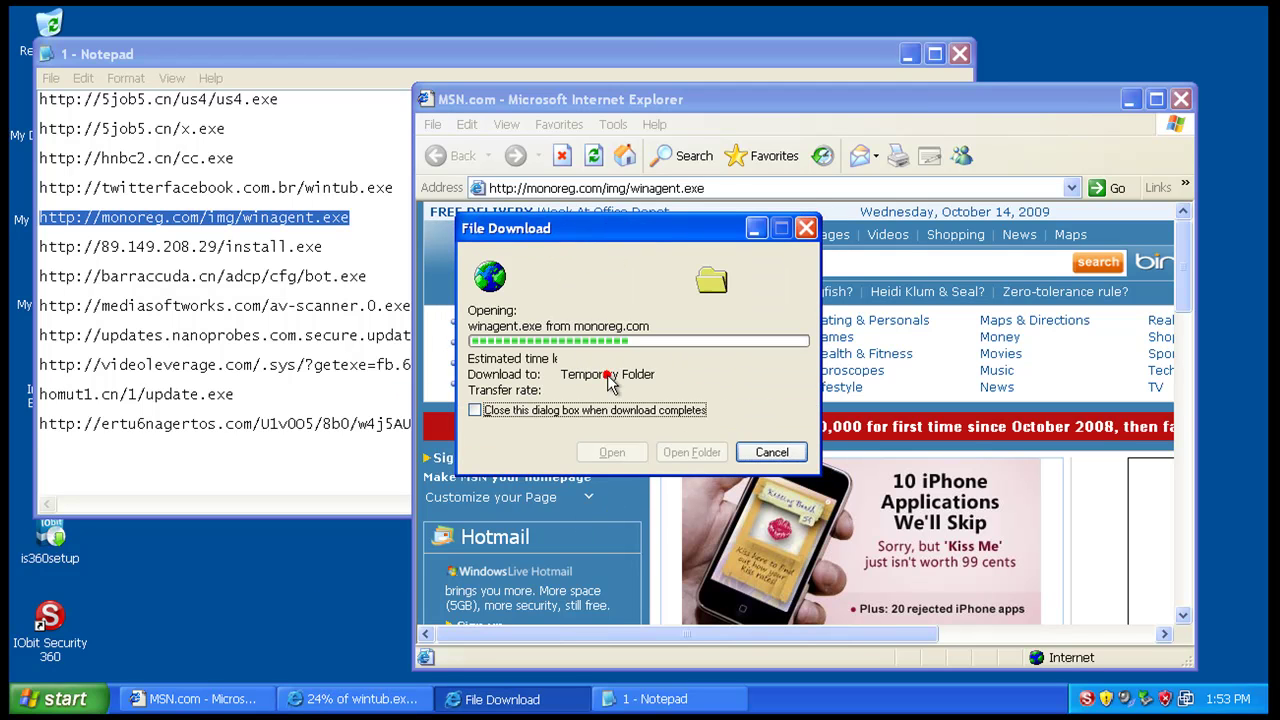
Allow winagent.exe to run and load the install.exe URL from 89.149.208.29
click(291, 246)
double_click(298, 247)
right_click(303, 248)
click(325, 301)
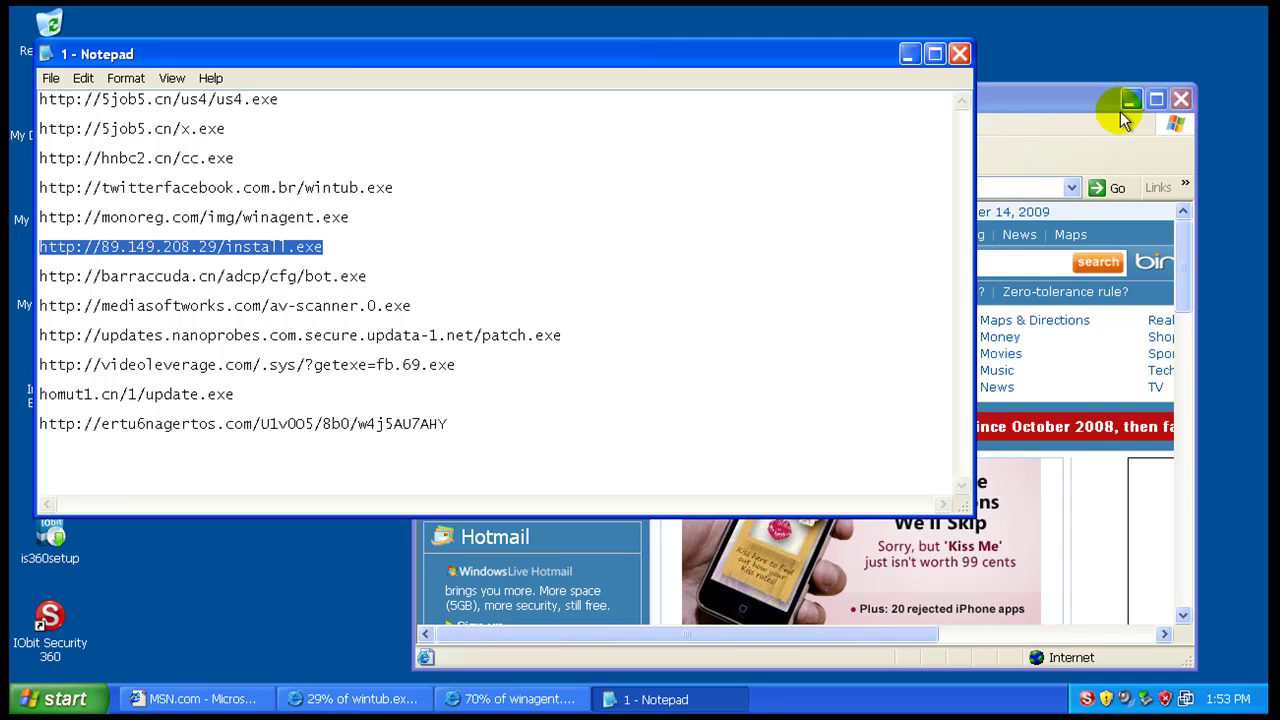
click(1124, 118)
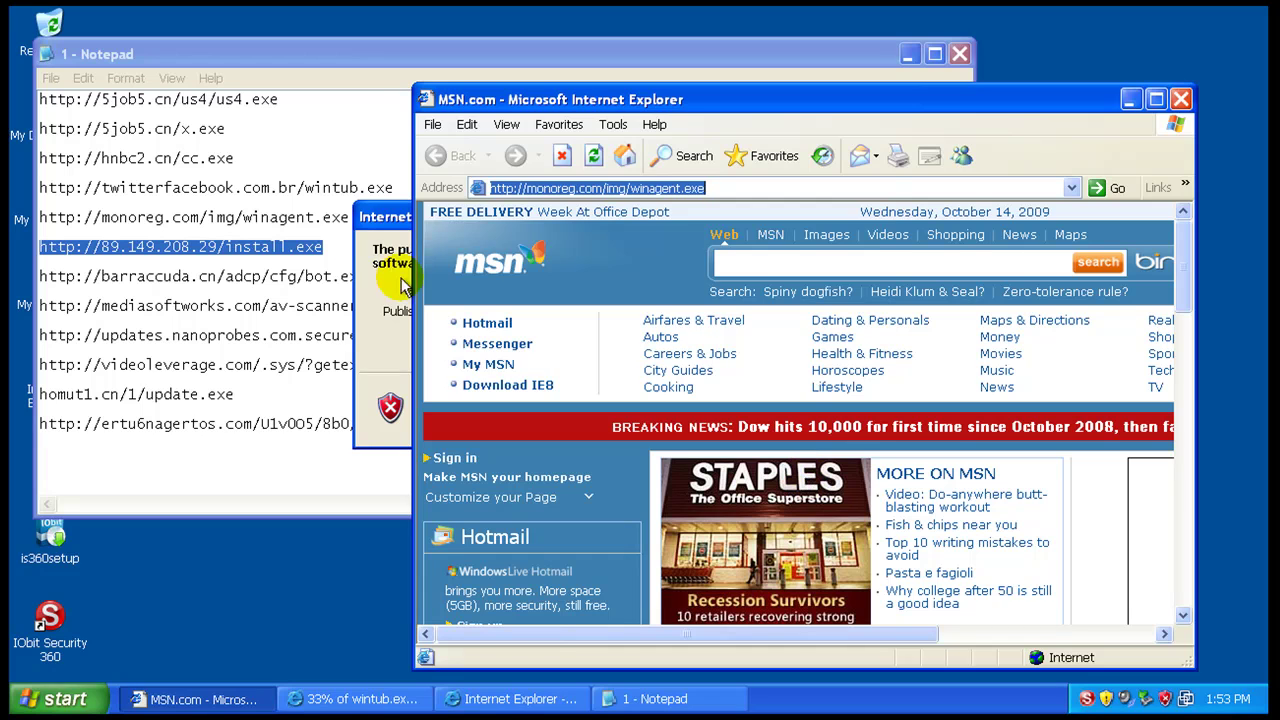
click(381, 288)
click(695, 346)
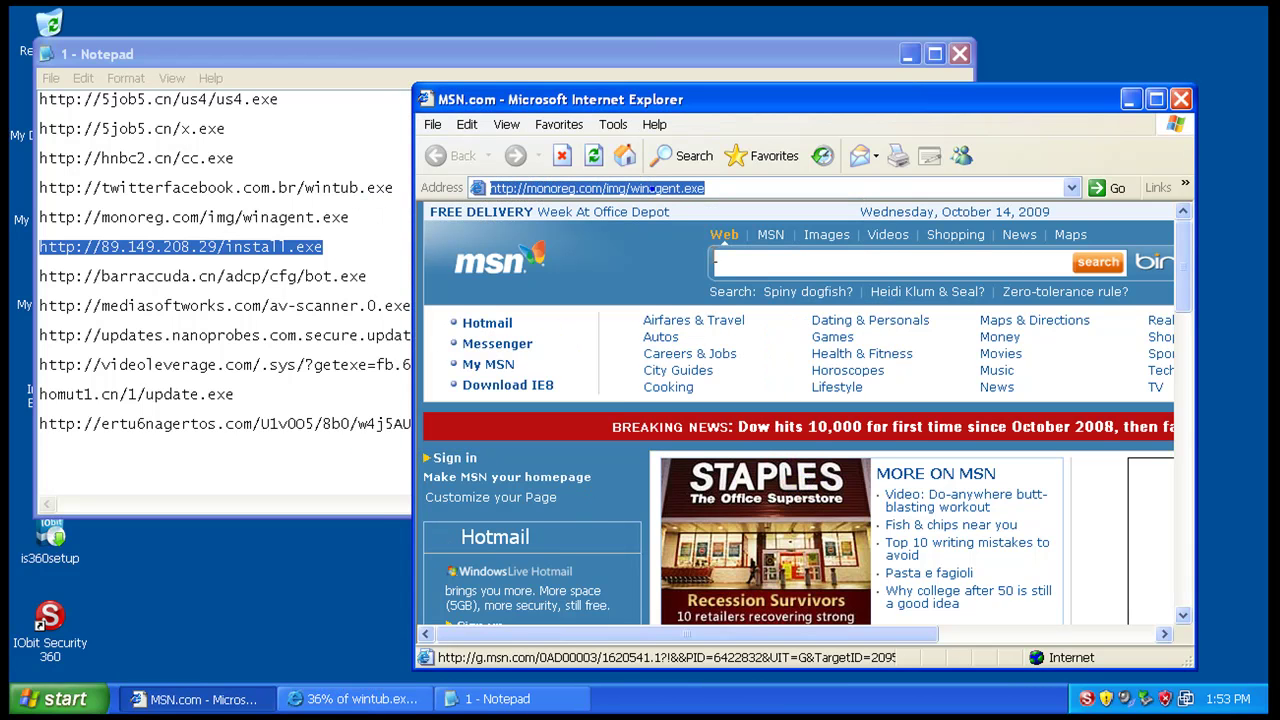
right_click(678, 190)
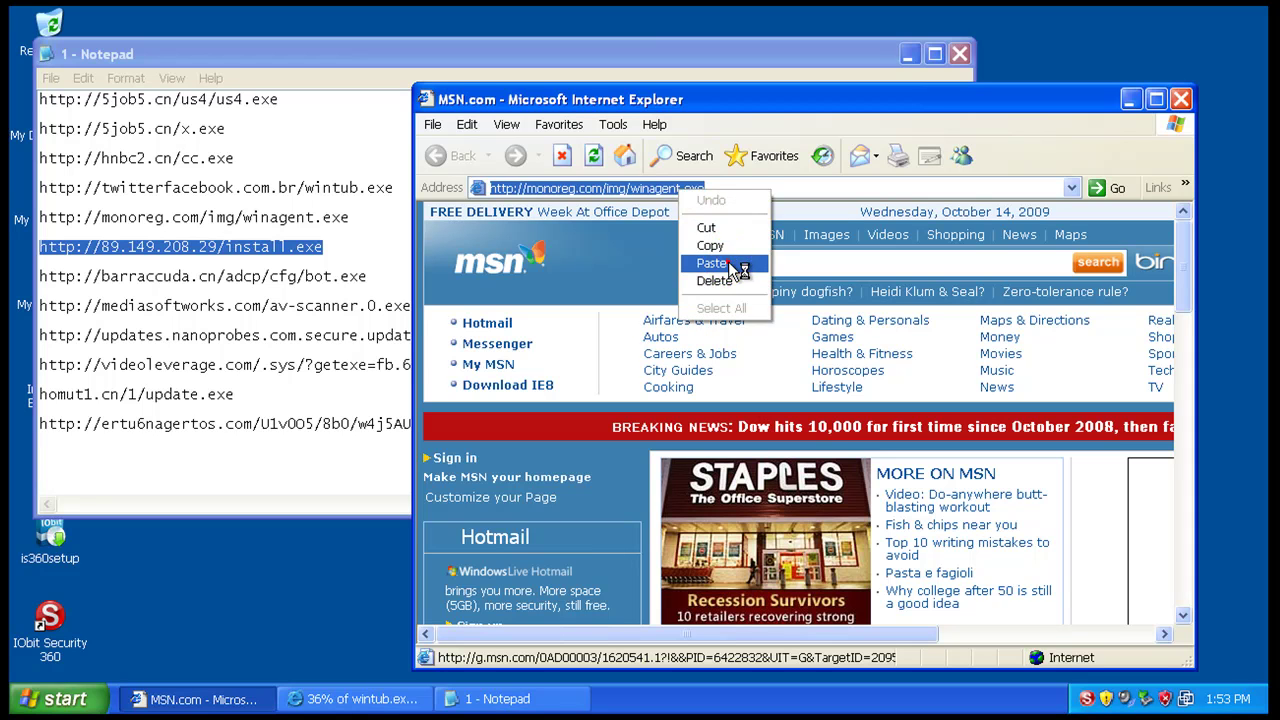
click(728, 263)
key(Return)
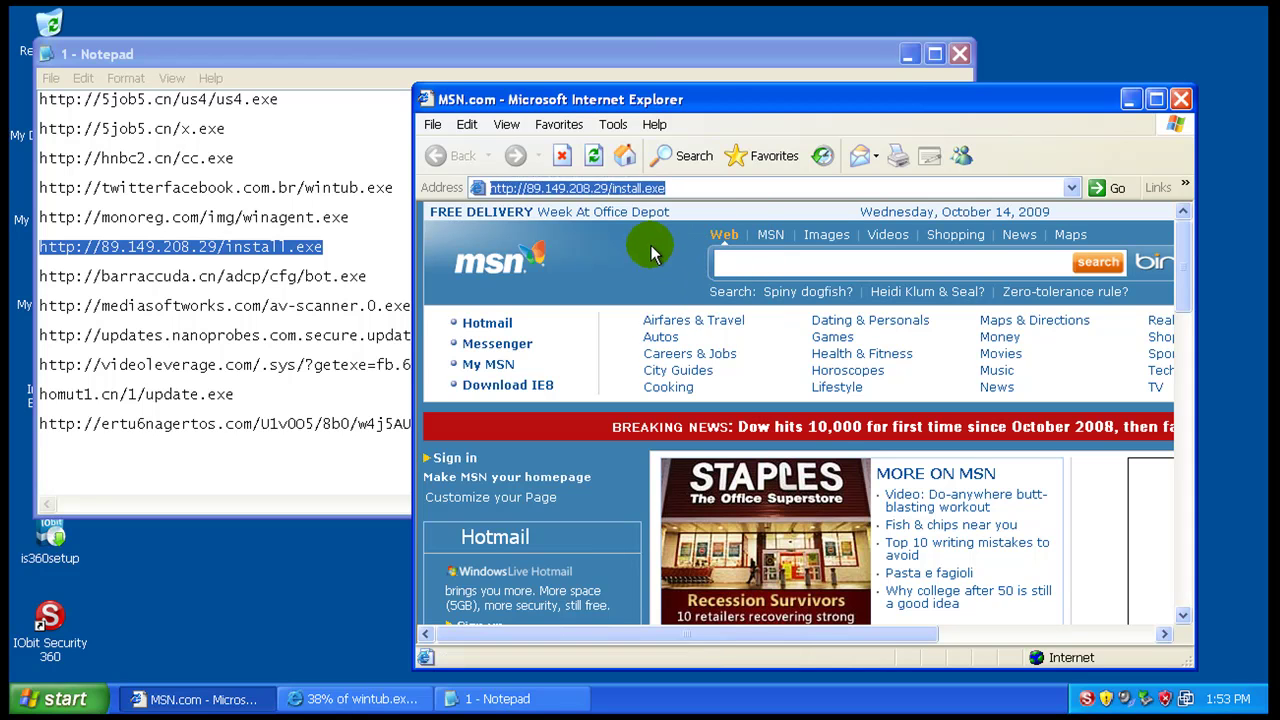
Load the barraccuda.cn bot.exe link in Internet Explorer
click(266, 278)
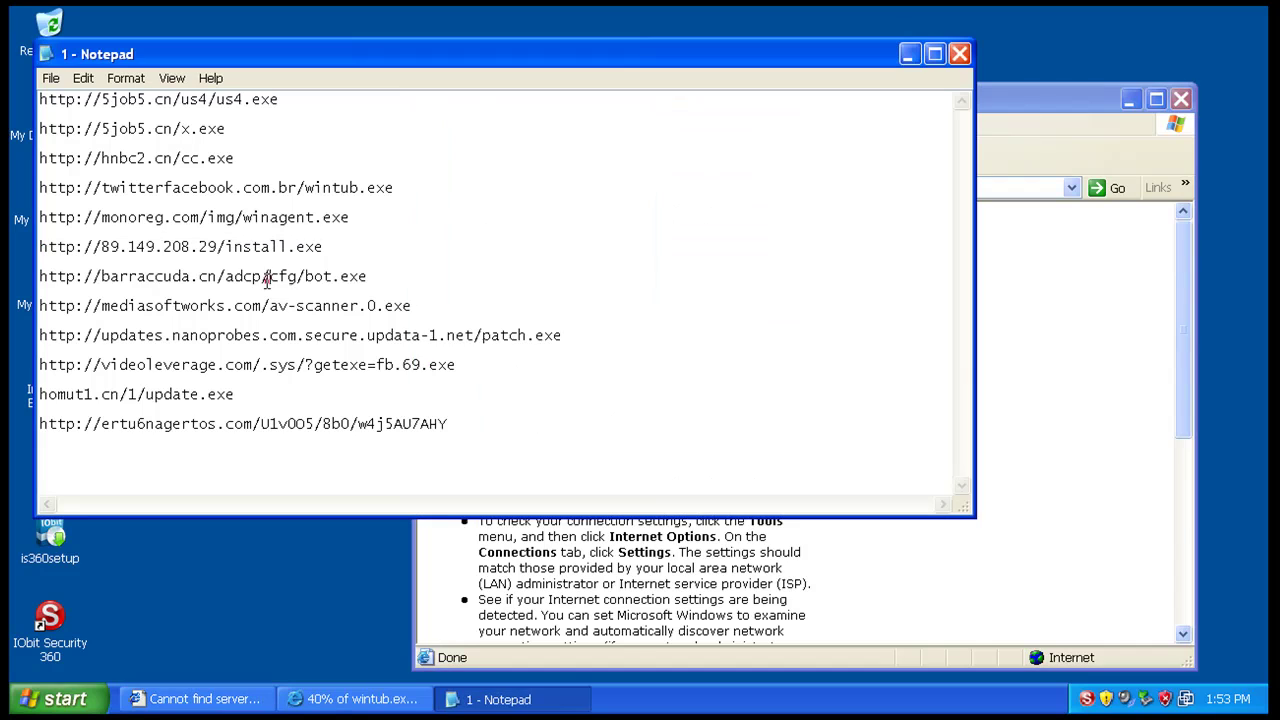
double_click(266, 278)
right_click(266, 280)
click(298, 338)
click(1048, 100)
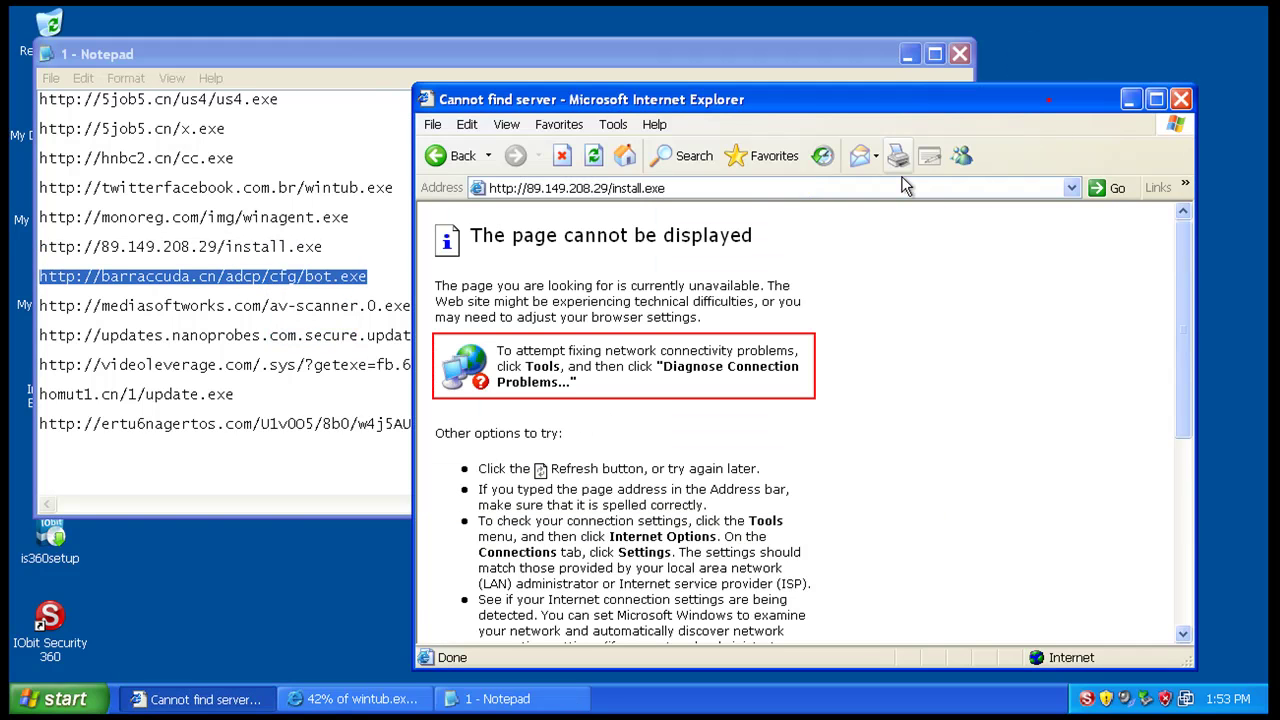
click(903, 187)
right_click(903, 187)
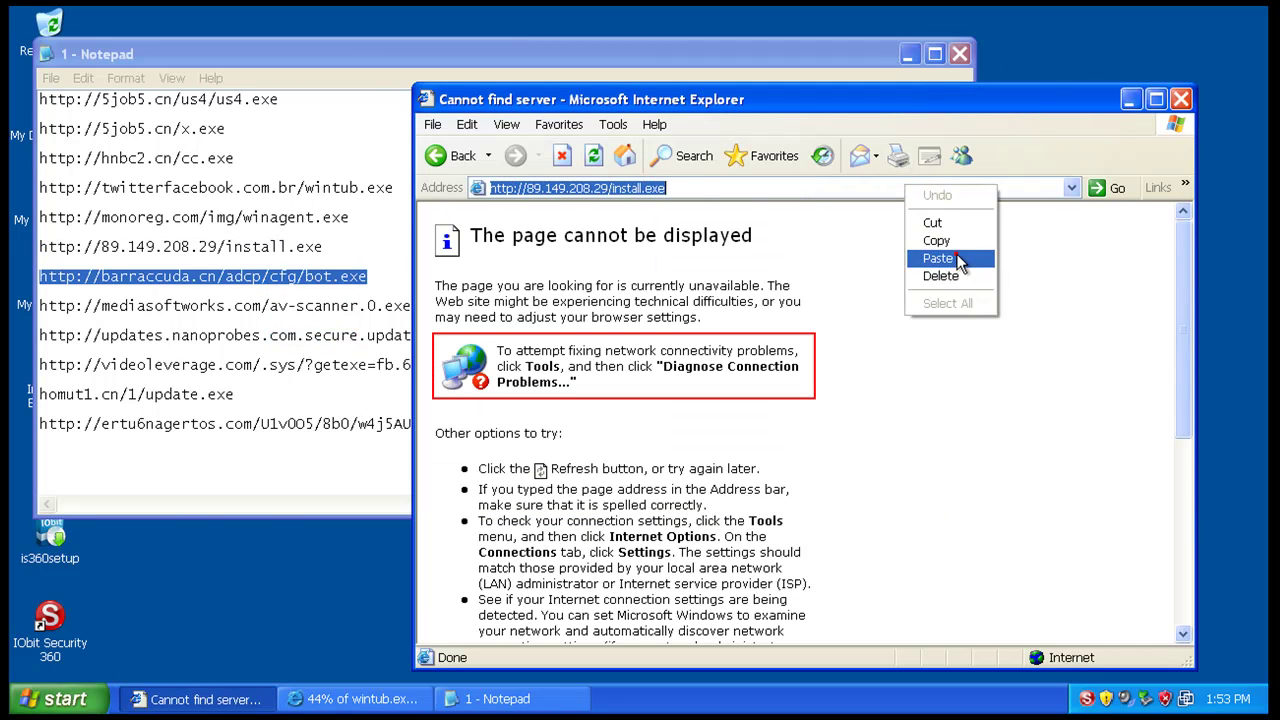
click(945, 258)
key(Return)
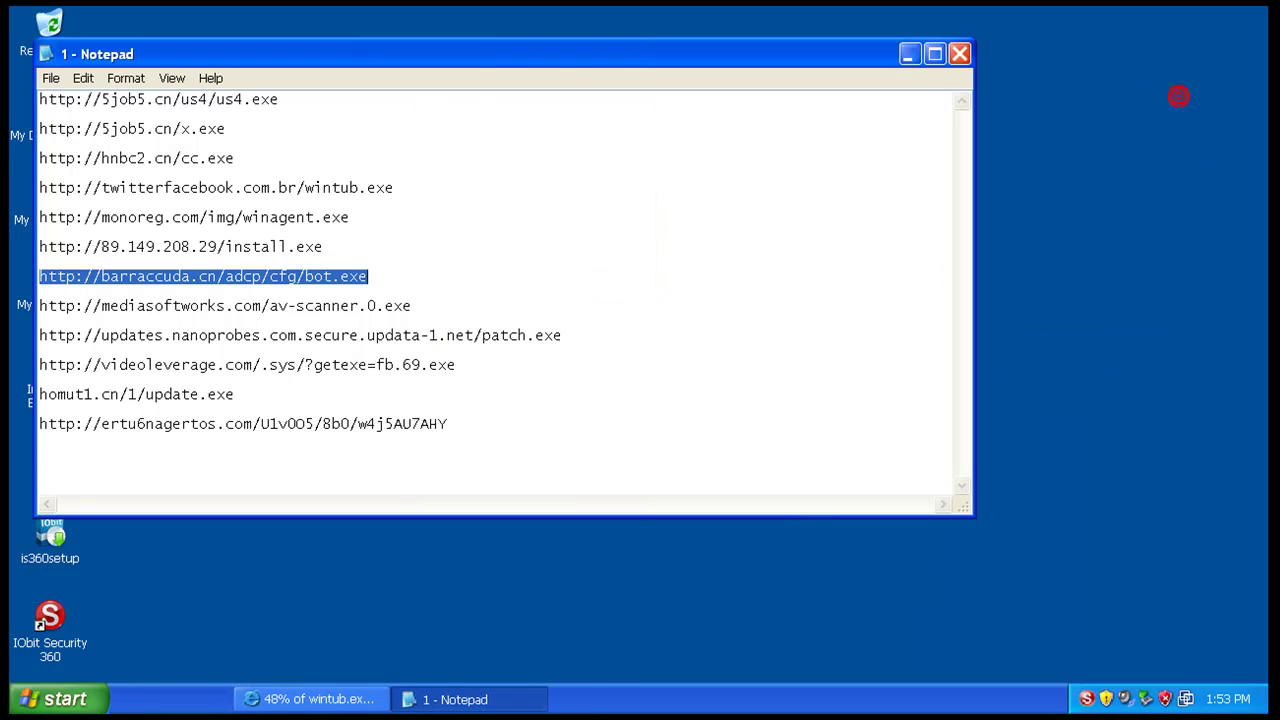
Close the failed browser, shift the notes window right, and start a new Internet Explorer window
click(1180, 99)
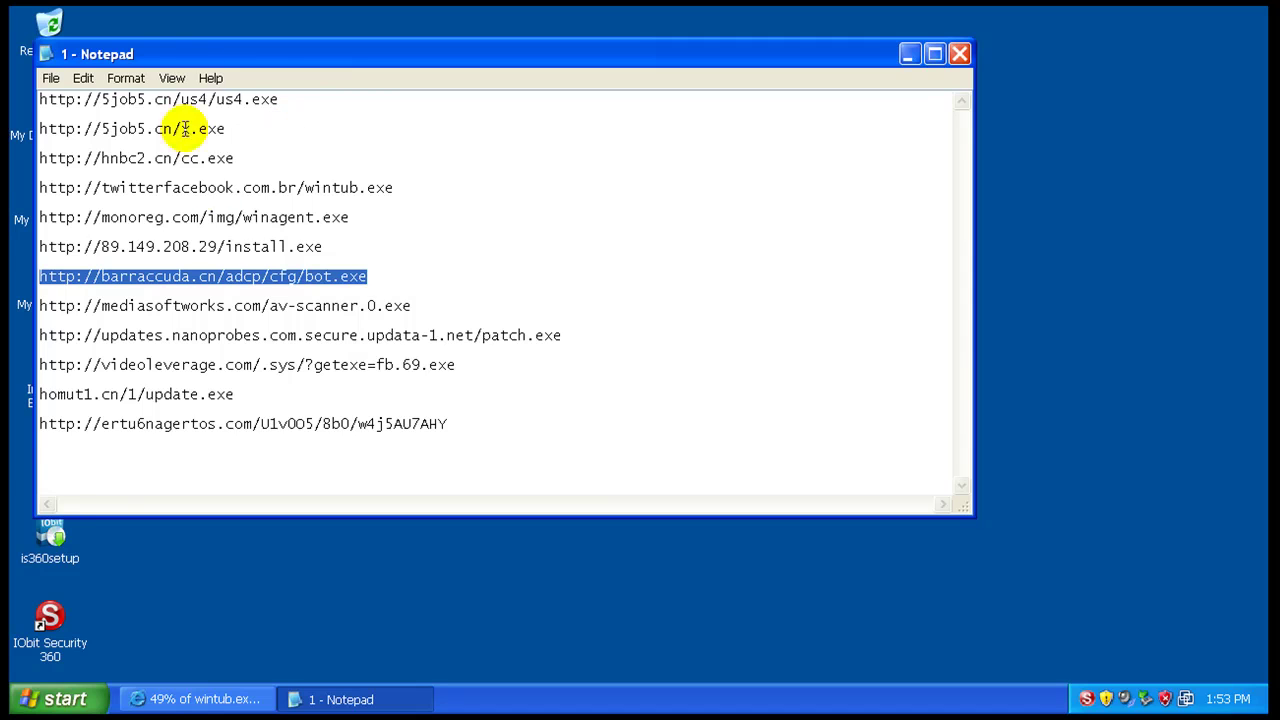
drag(216, 53, 288, 55)
double_click(50, 385)
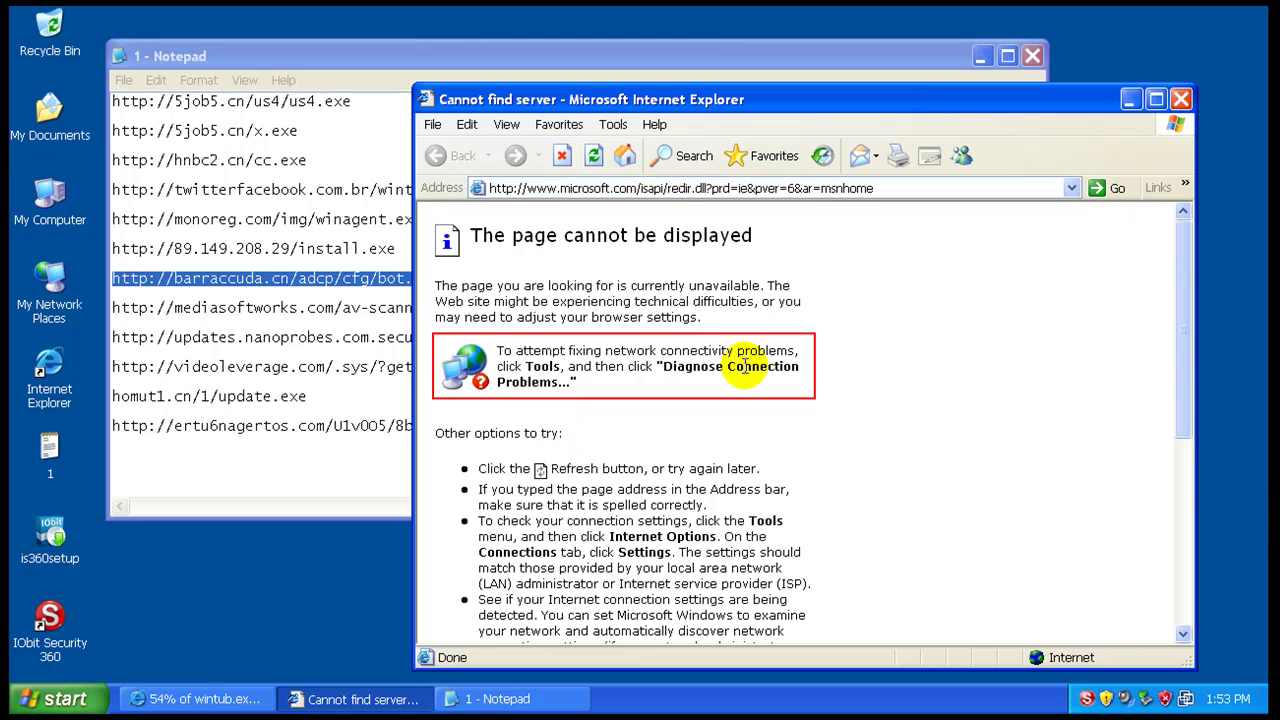
Try loading google.com, dismiss the connection error, and close Internet Explorer
click(680, 192)
text(goo)
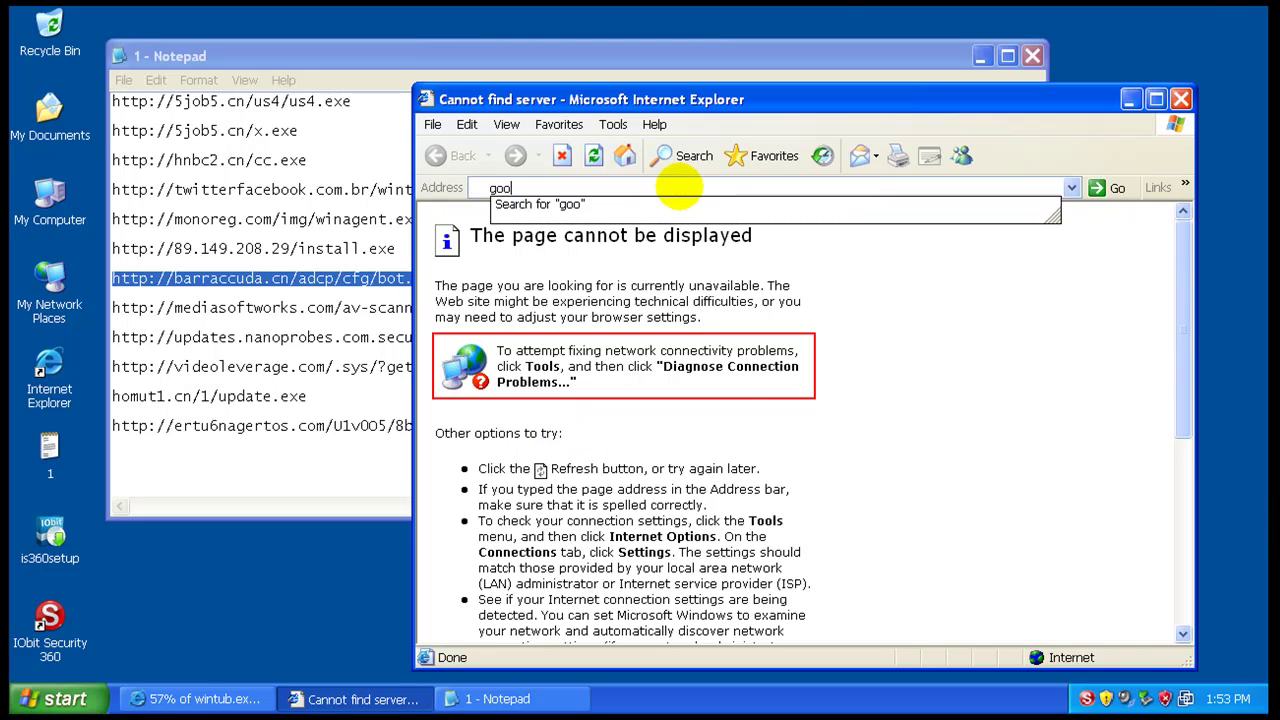
text(gle.com)
key(Return)
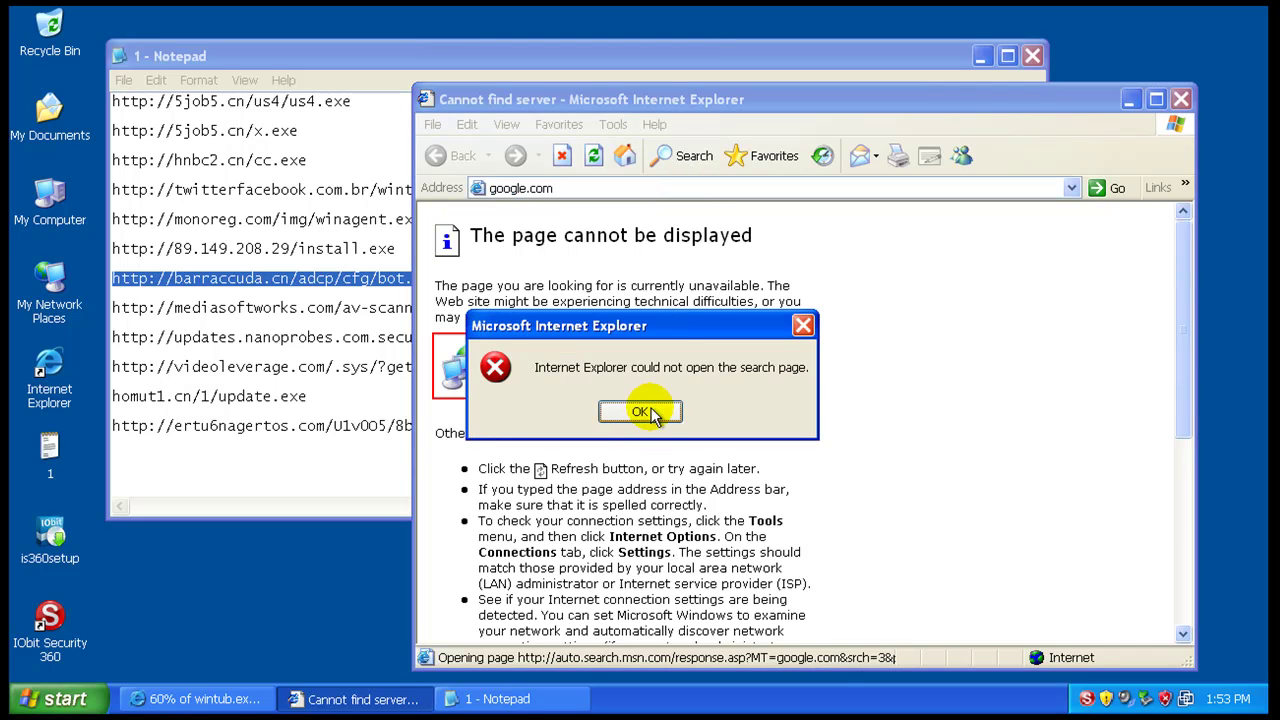
click(648, 414)
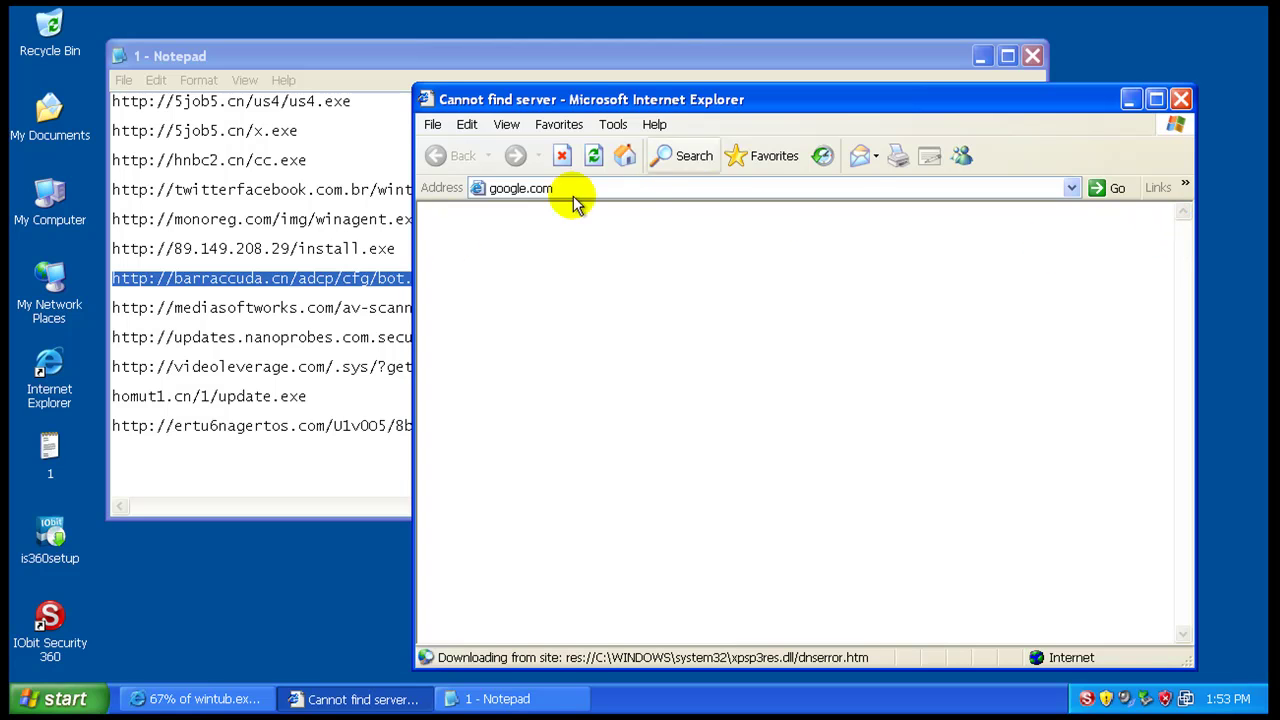
click(1180, 100)
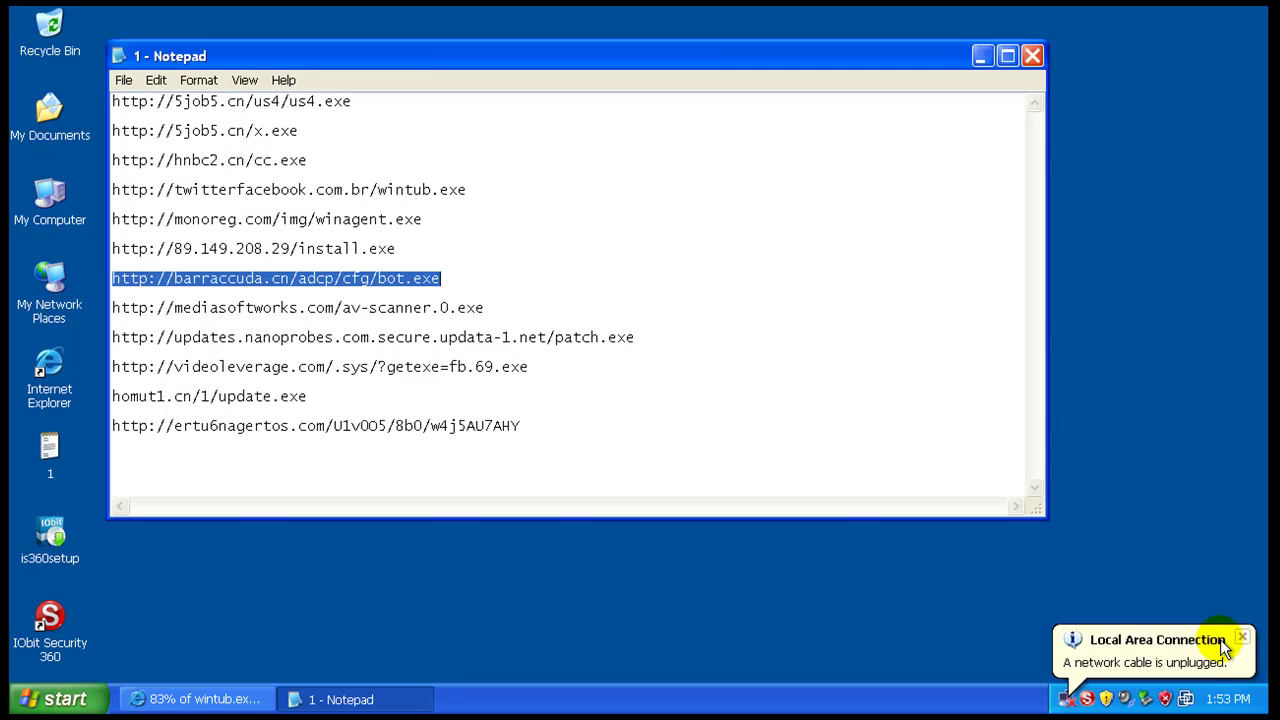
Dismiss the network cable notice and failed download error, and open IObit Security 360
click(1243, 640)
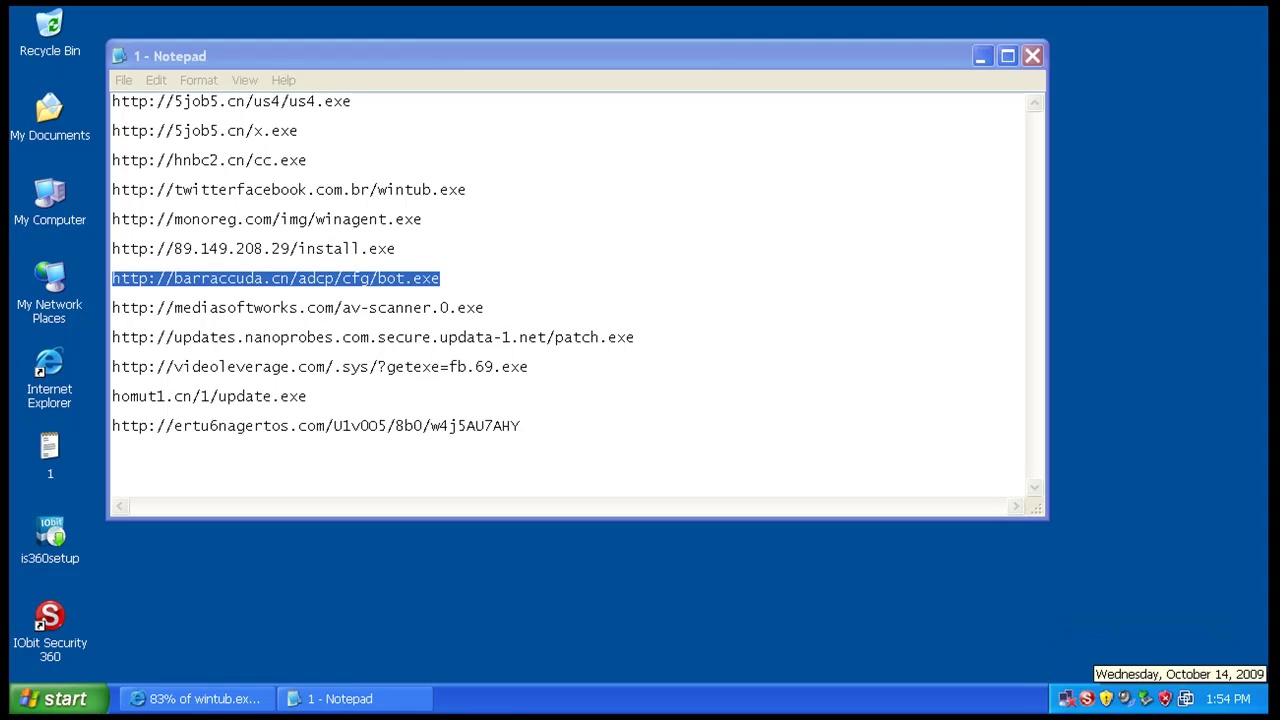
double_click(1087, 699)
click(568, 330)
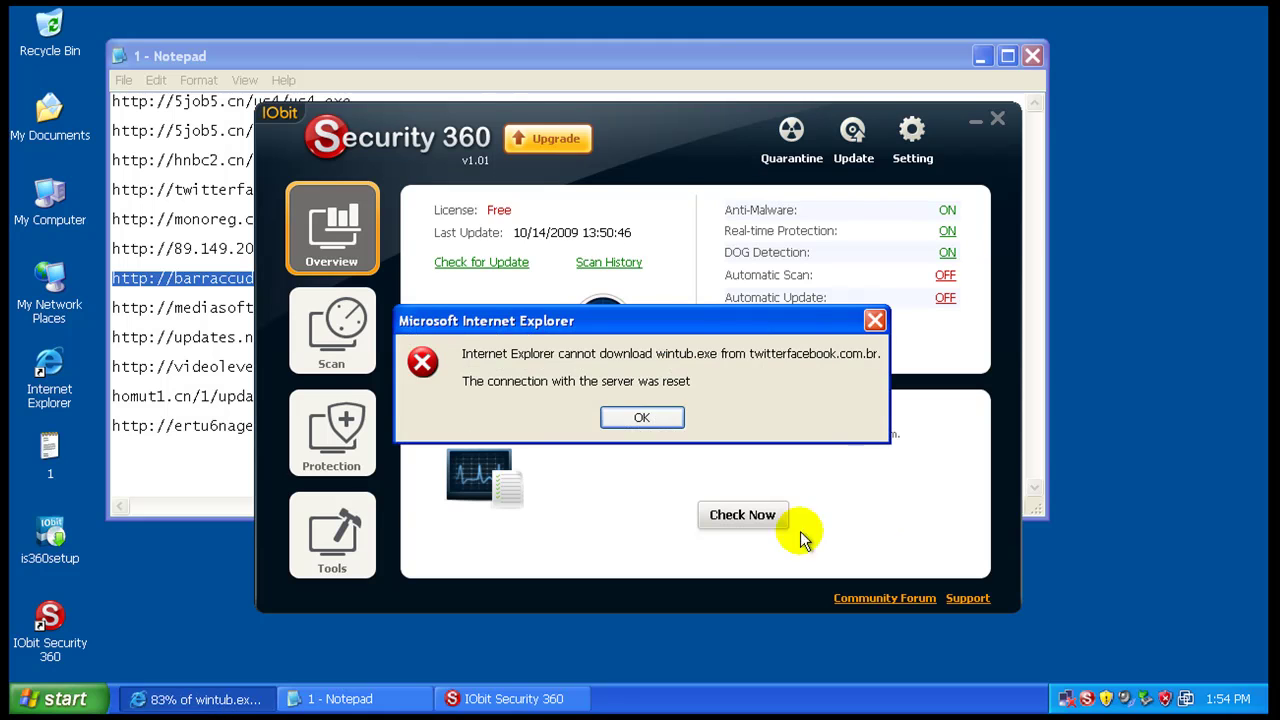
click(658, 420)
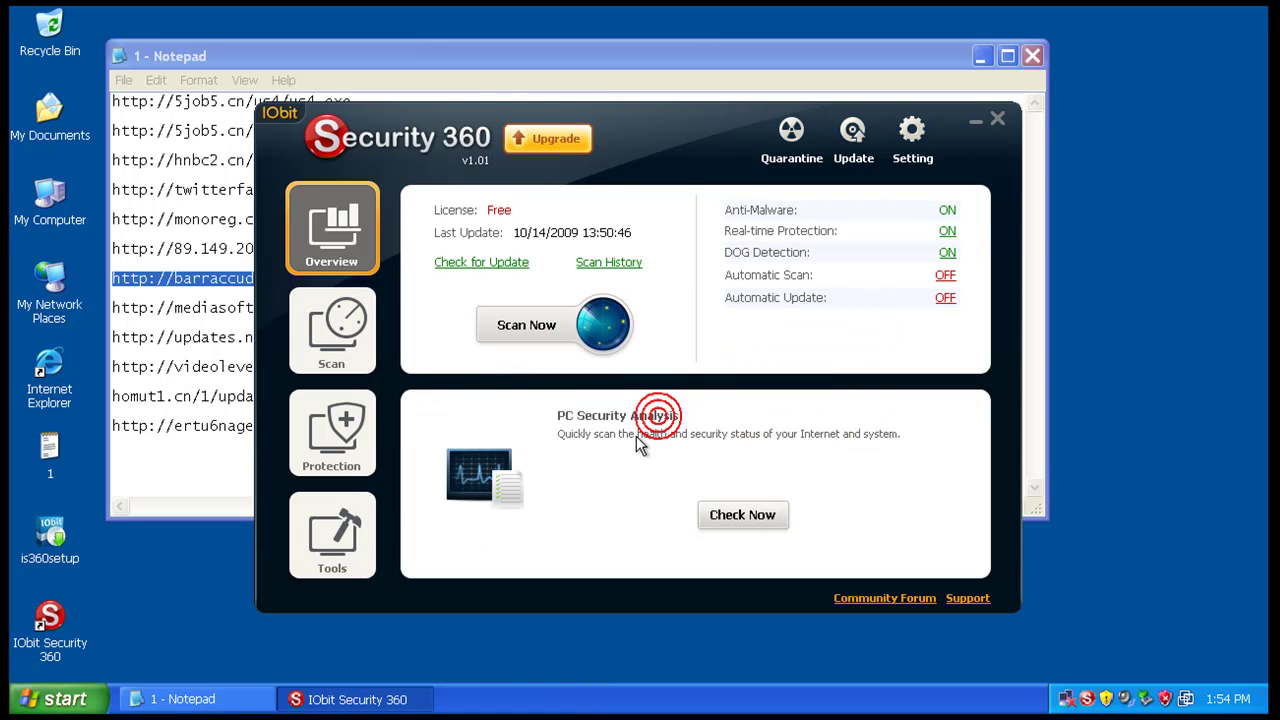
Close the notes window and open IObit's Hijack Scan tool
click(214, 697)
click(1032, 55)
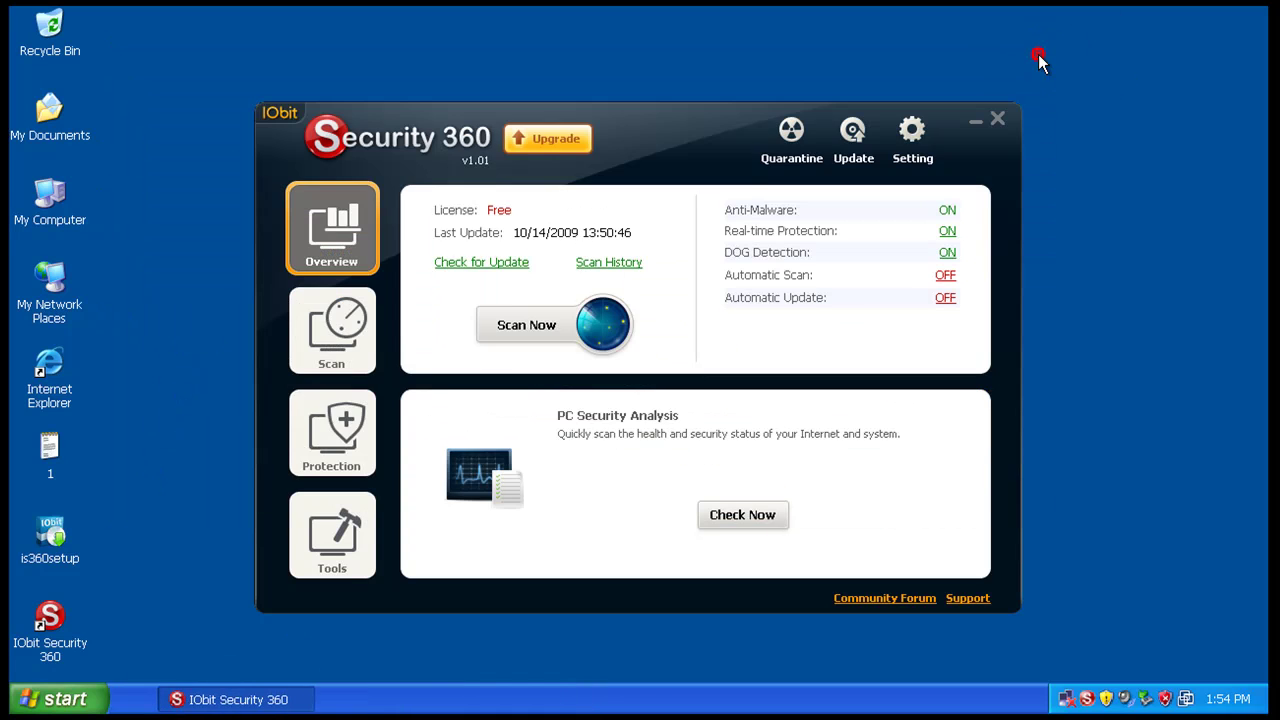
click(312, 533)
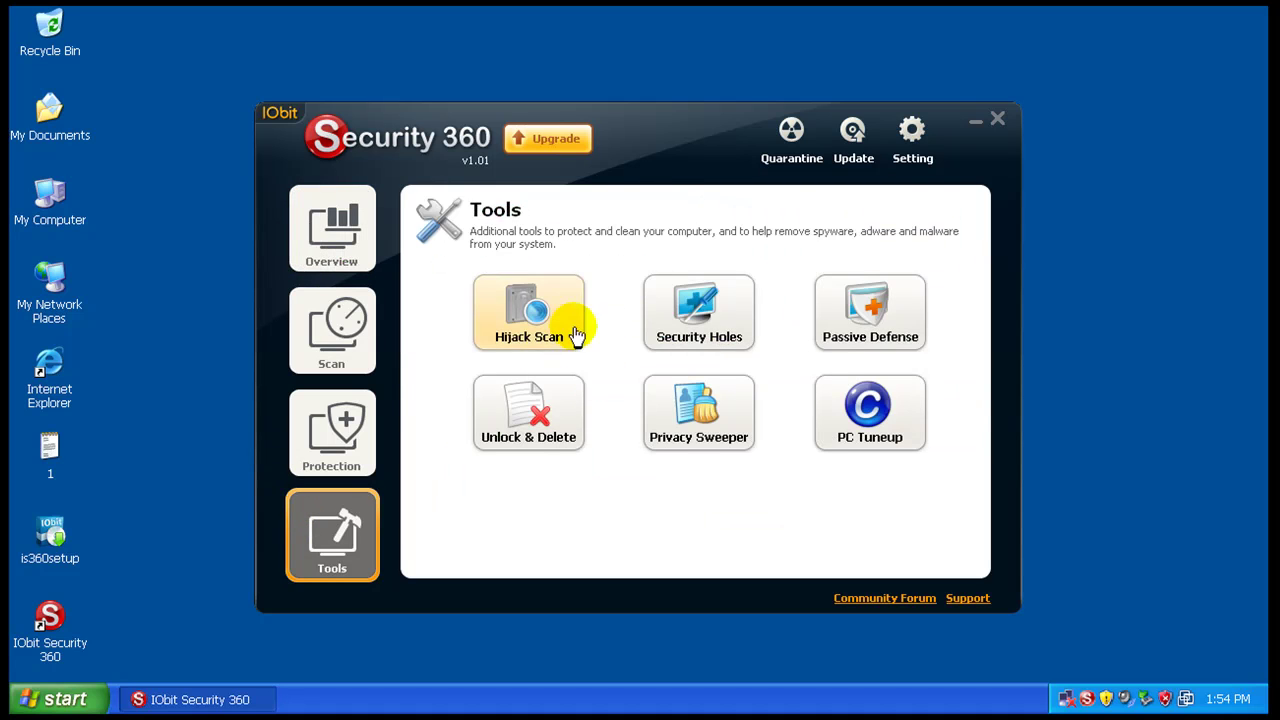
click(541, 340)
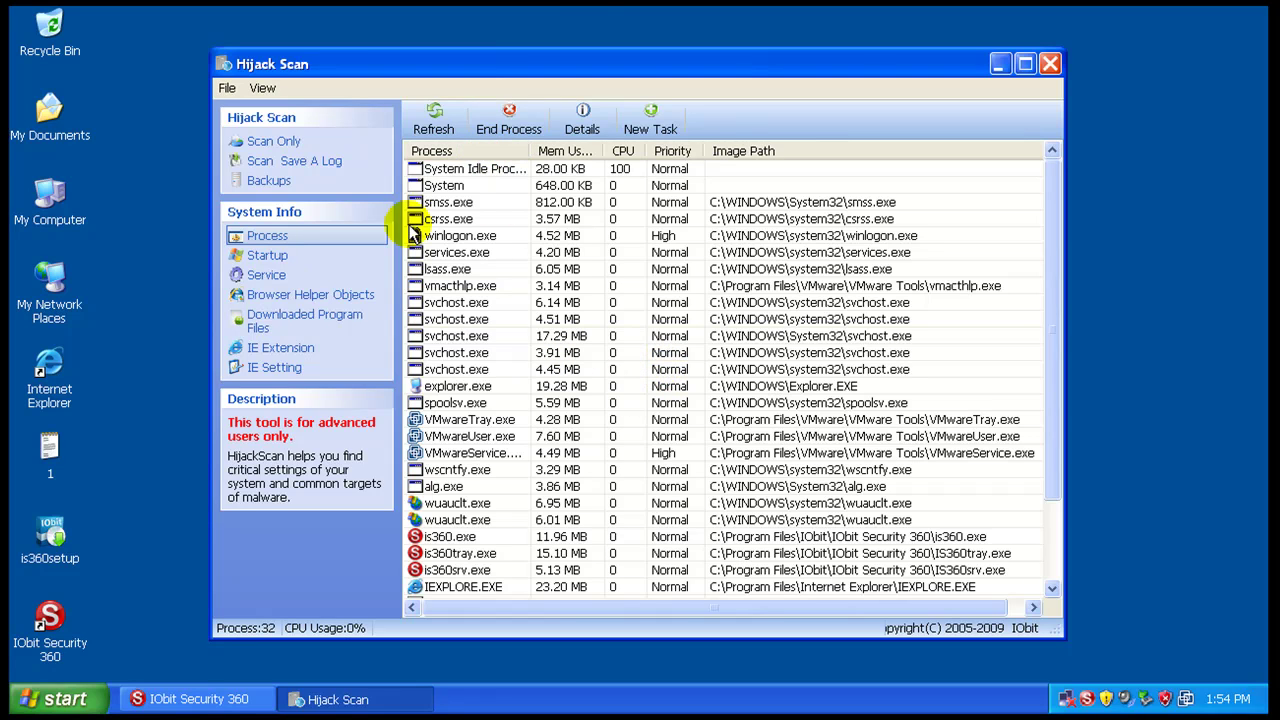
Show the startup entries and adjust the Item Name column width
click(267, 255)
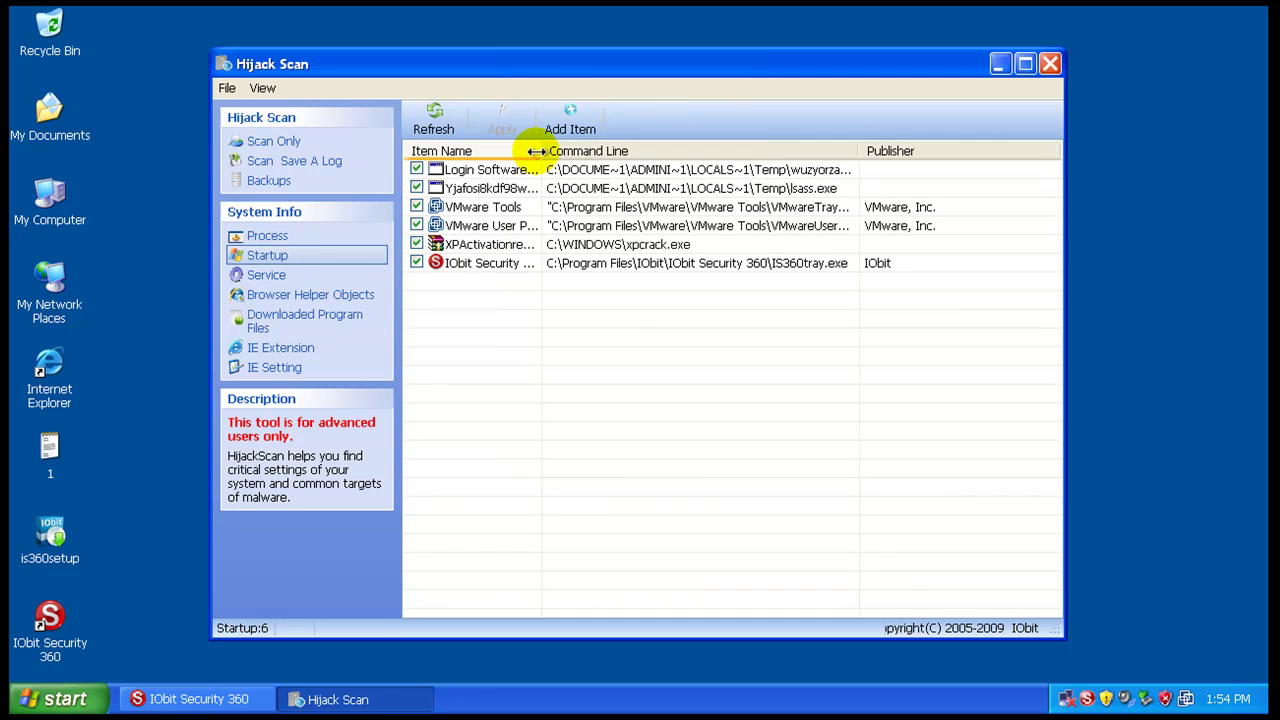
drag(537, 151, 632, 151)
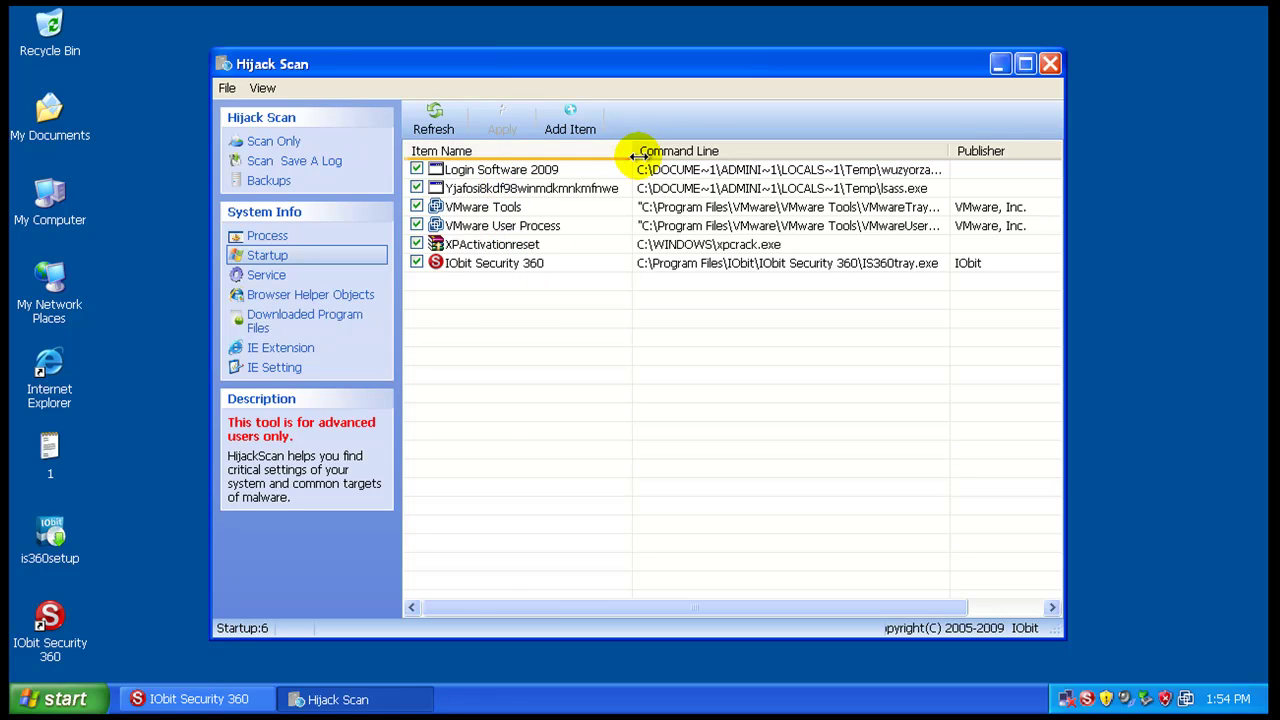
drag(633, 151, 509, 151)
Review services, return to processes, and run a Scan Only hijack scan, dismissing the warning
click(264, 275)
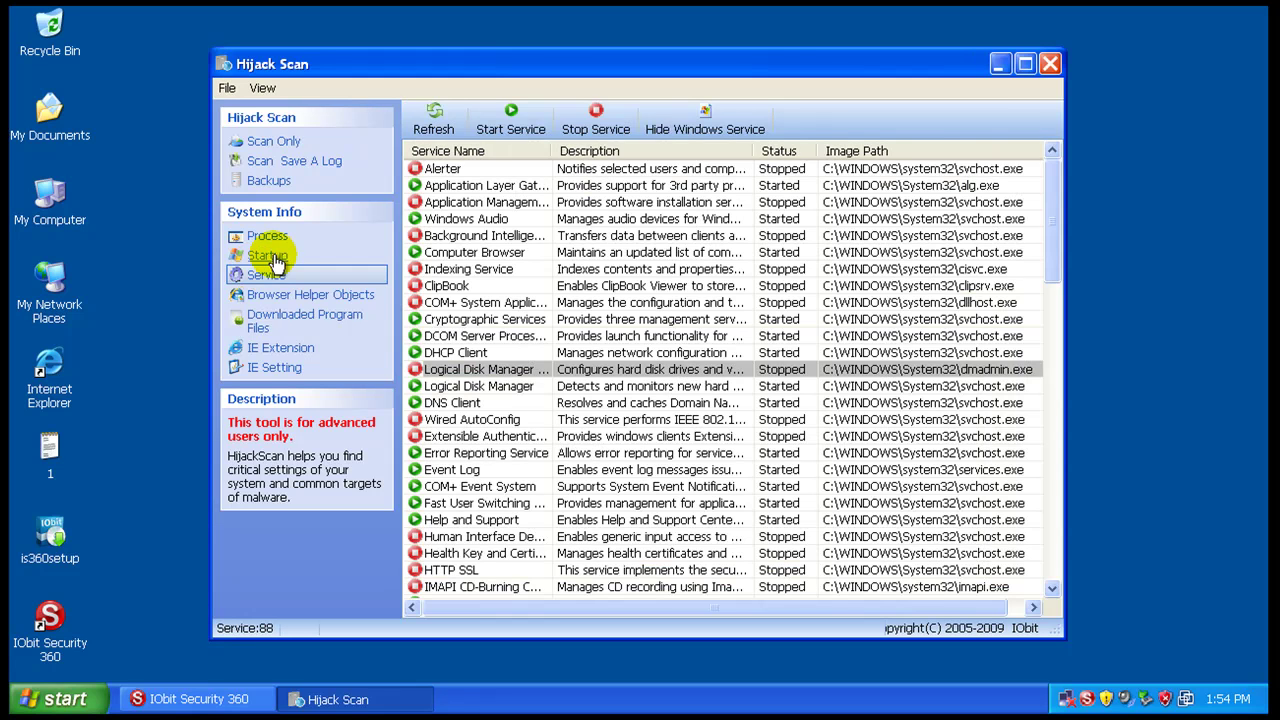
click(268, 238)
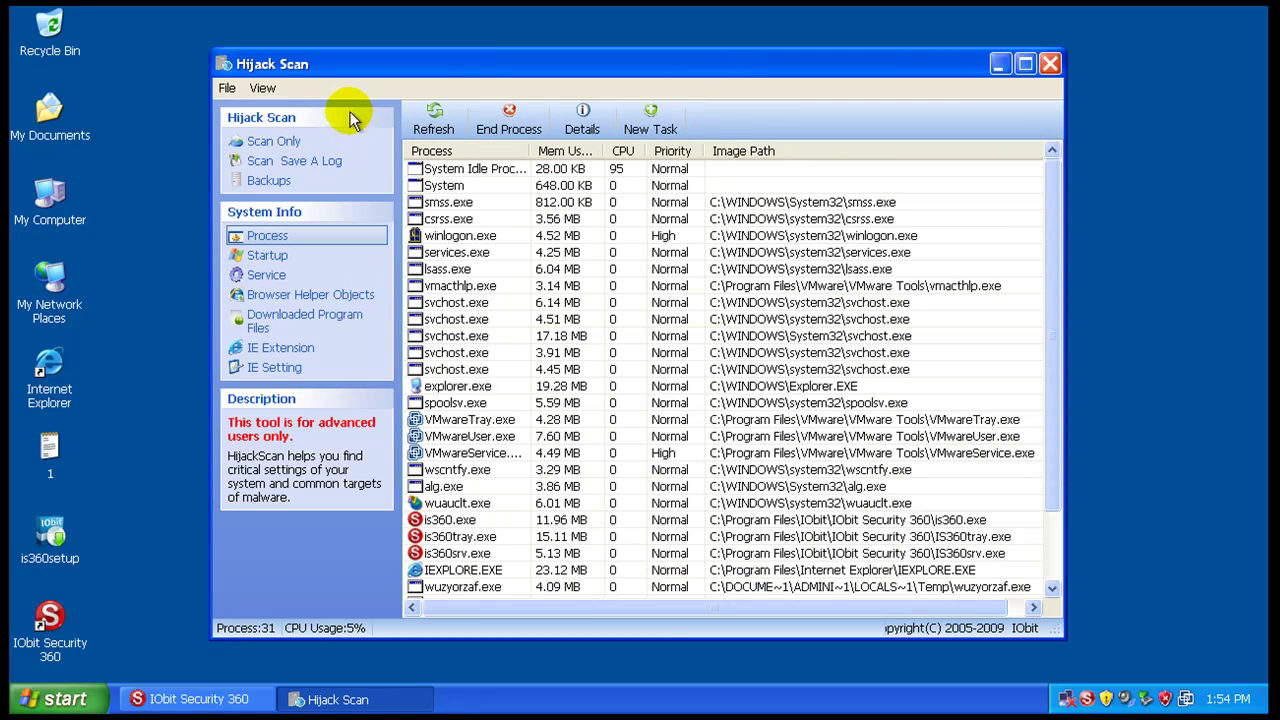
click(276, 142)
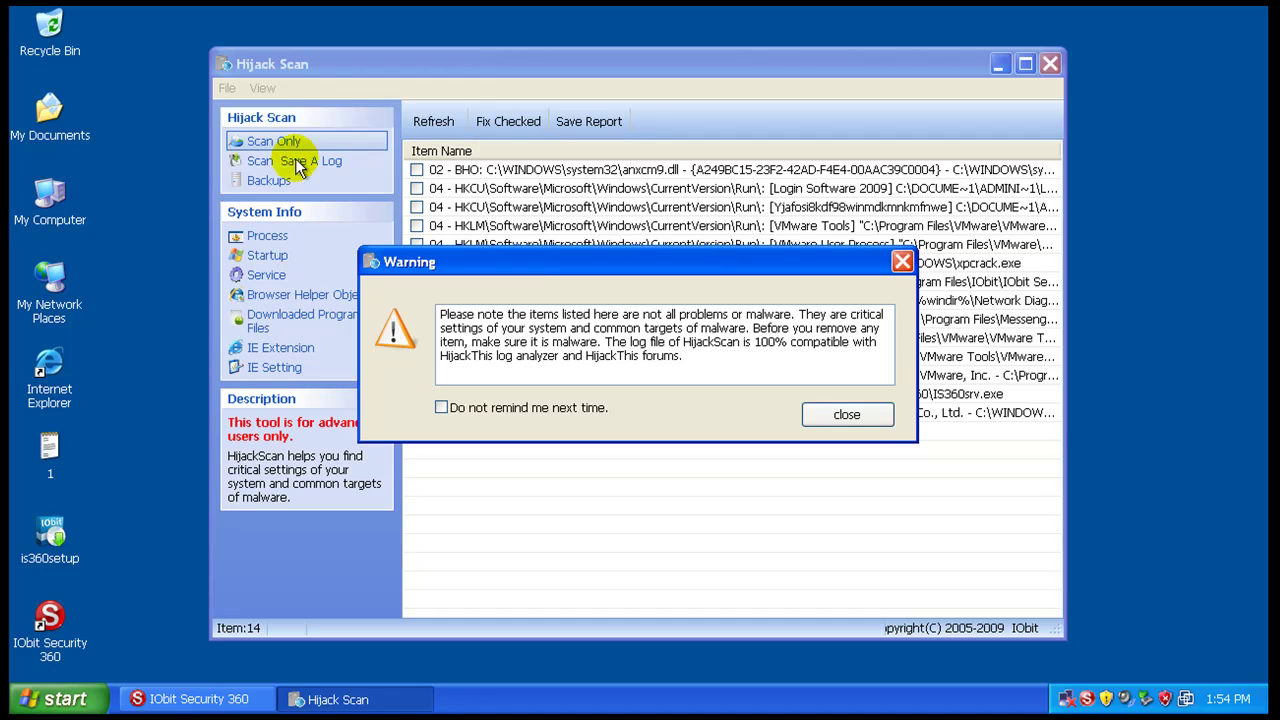
click(850, 416)
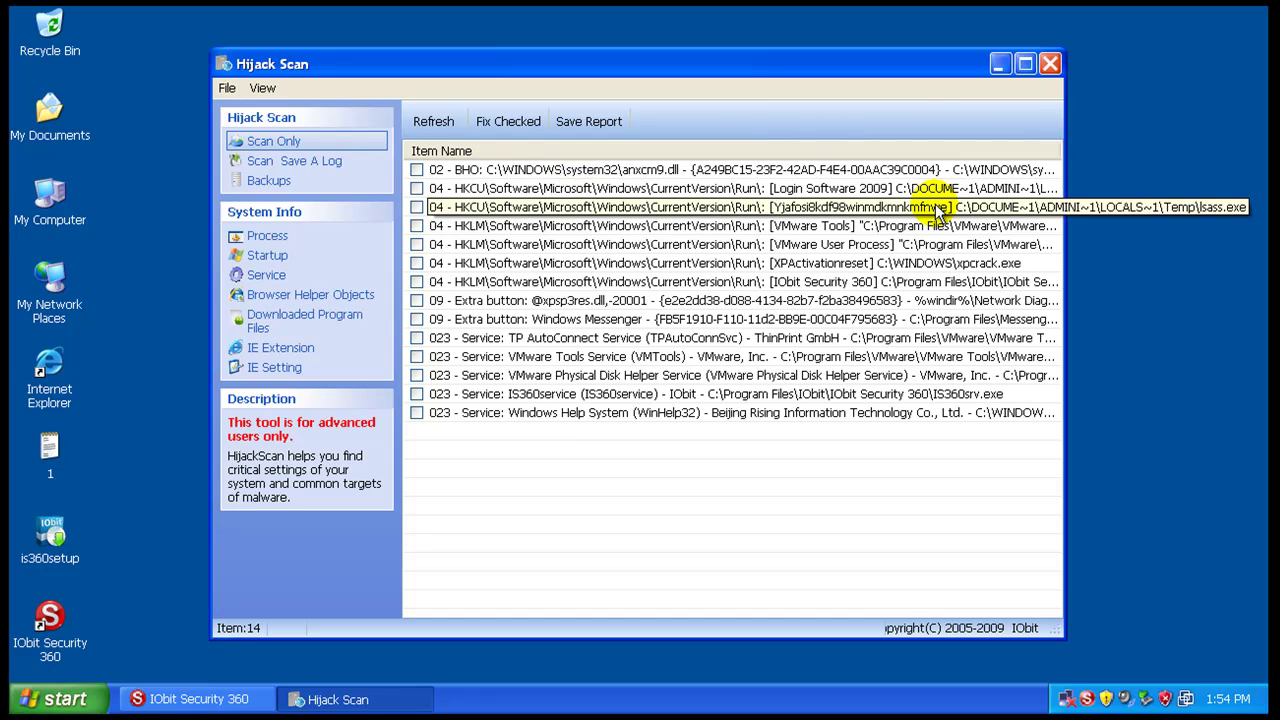
Close Hijack Scan and start a Full Scan of all hard drives
click(1050, 66)
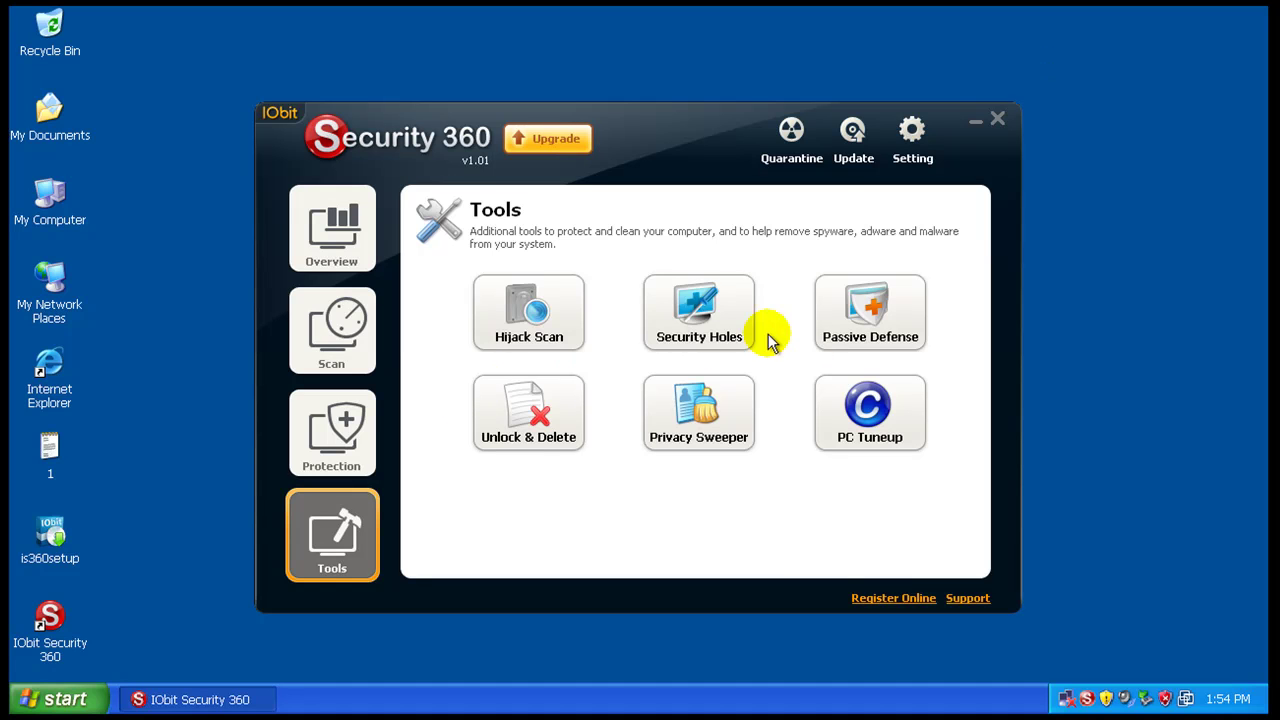
click(333, 235)
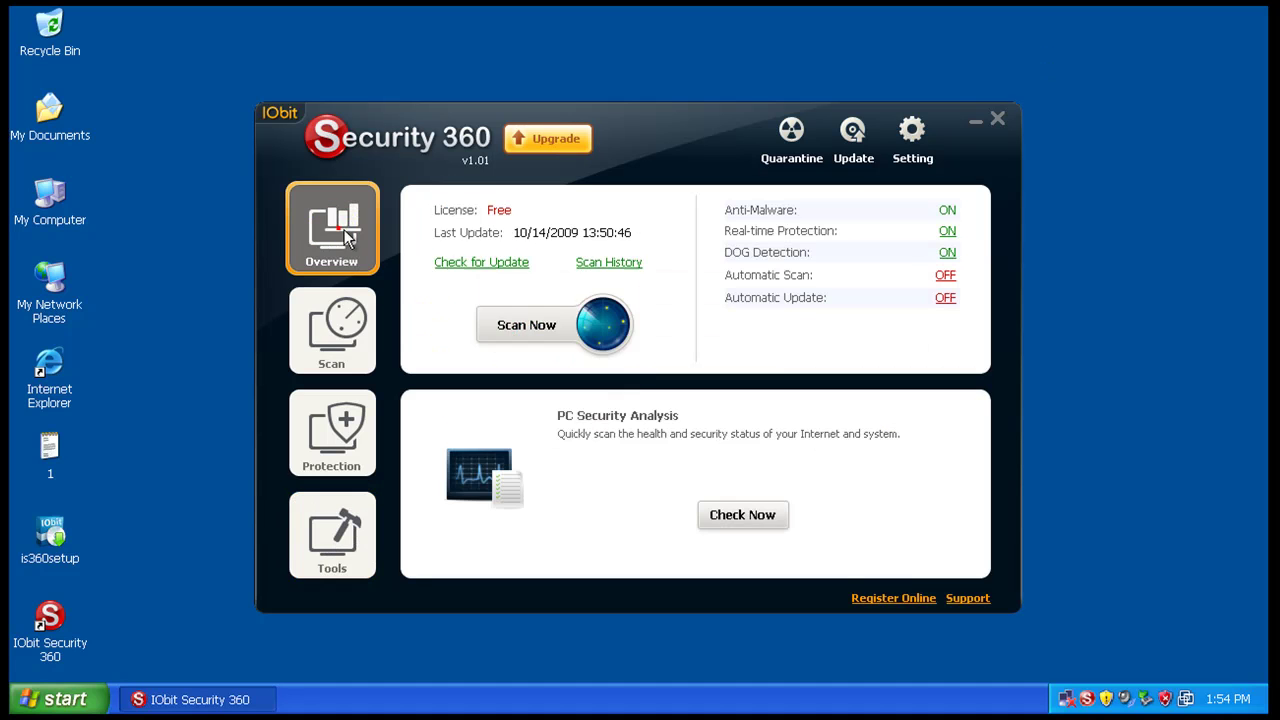
click(320, 355)
click(531, 380)
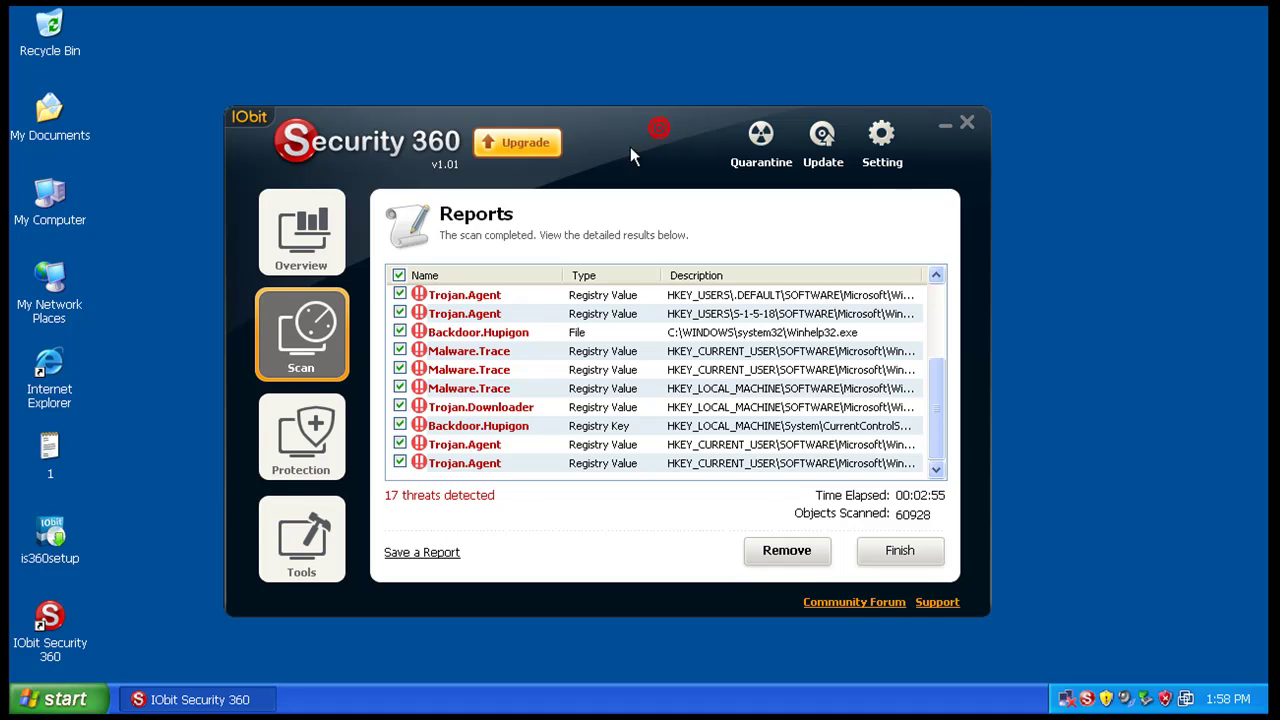
Review the detections such as Backdoor.Hupigon, remove all 17 threats, and close the report
drag(630, 147, 648, 80)
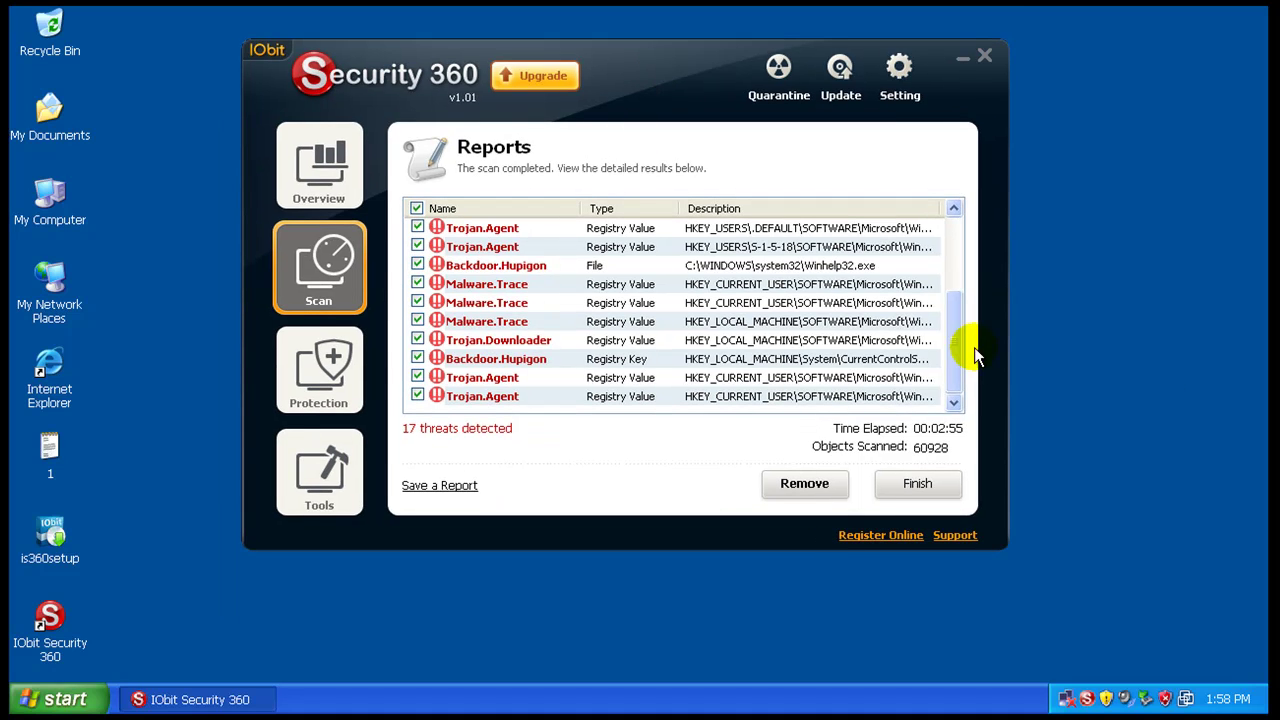
click(860, 263)
drag(957, 345, 967, 380)
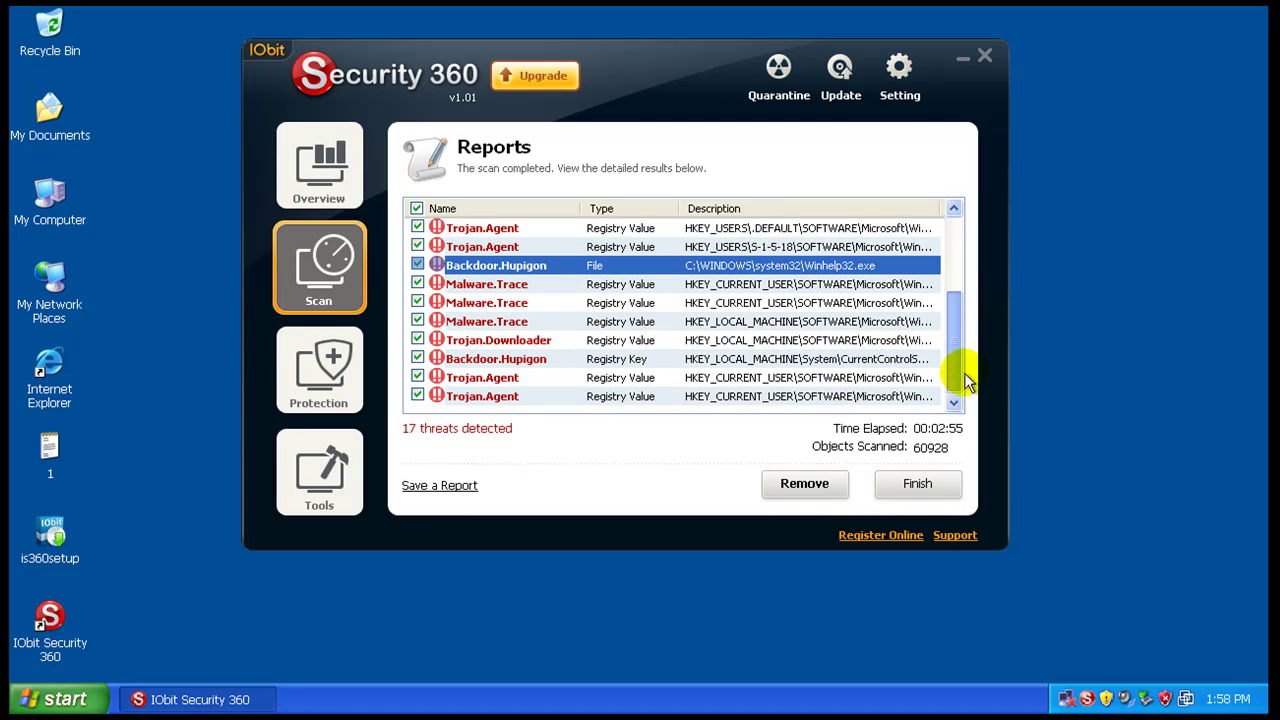
click(801, 490)
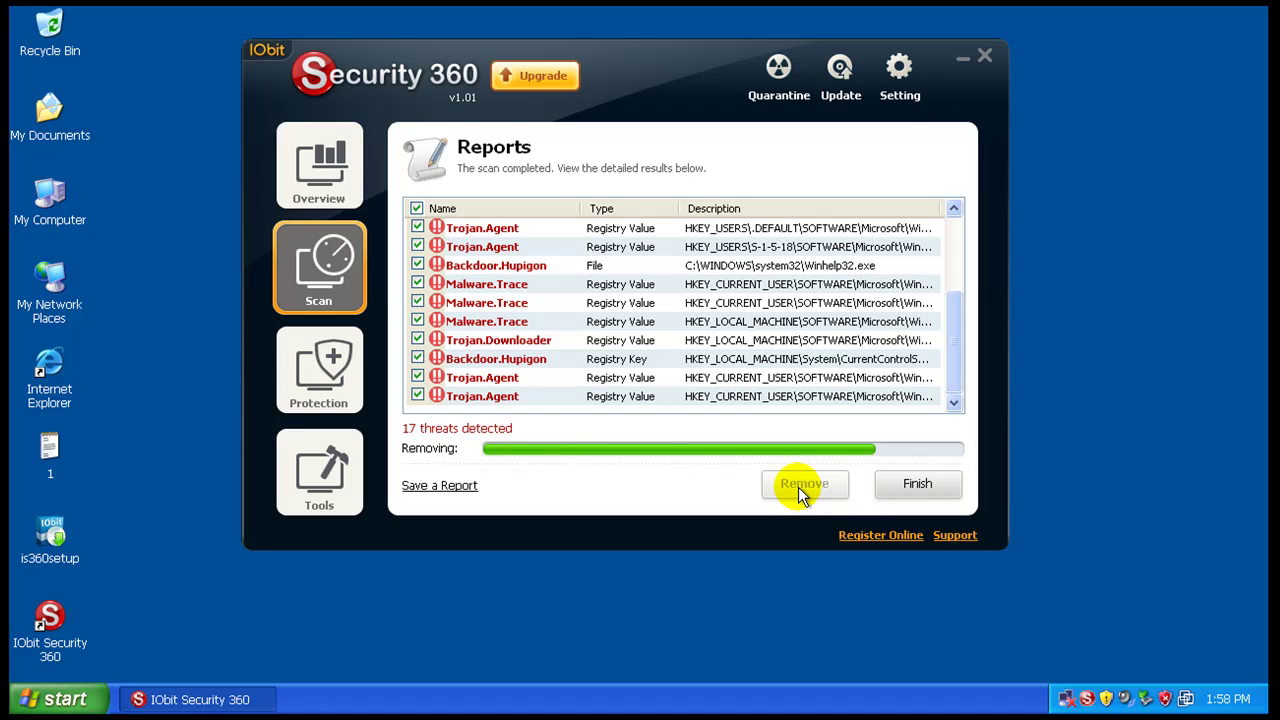
click(918, 486)
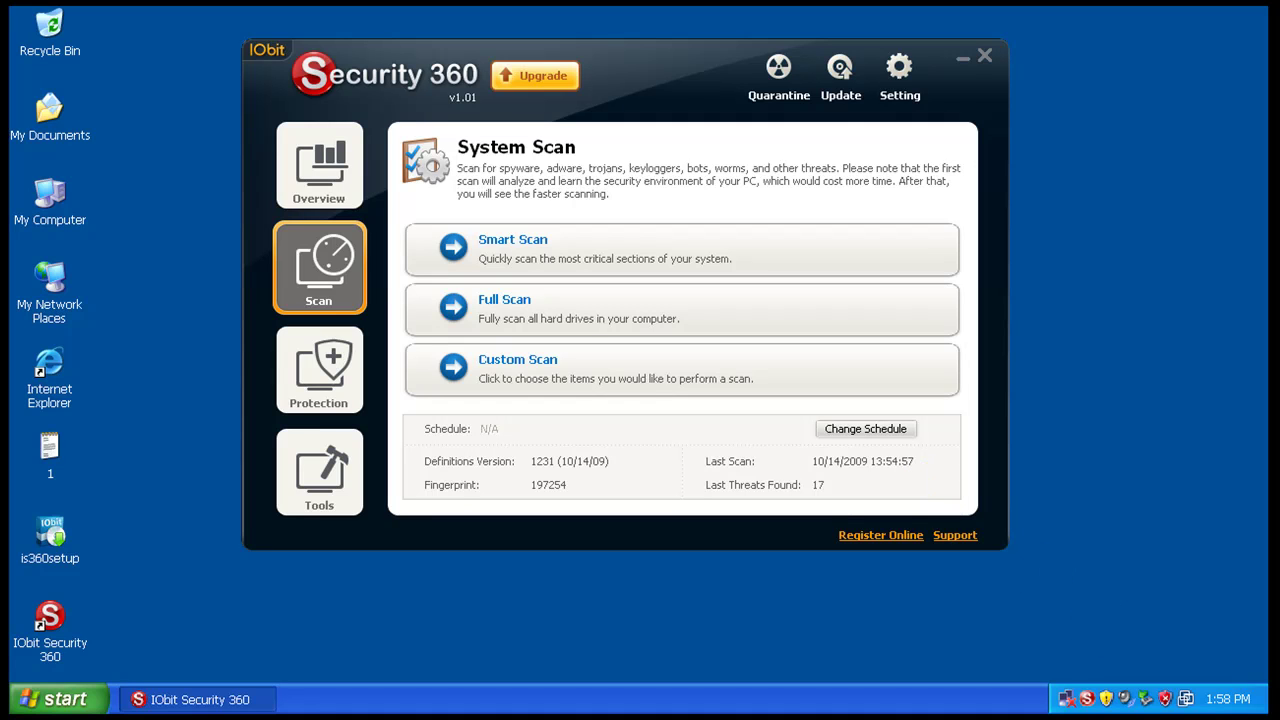
Browse IObit's protection and tools pages, then close a failed Internet Explorer window
click(305, 378)
click(293, 477)
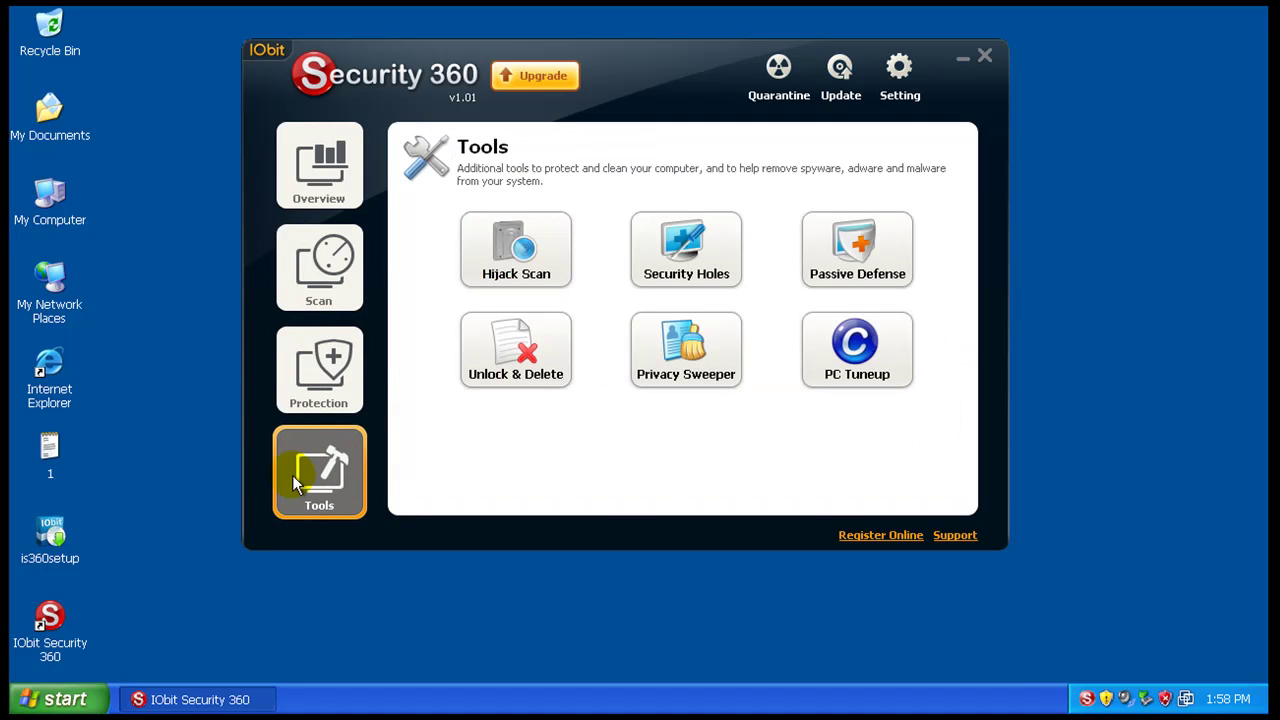
click(343, 172)
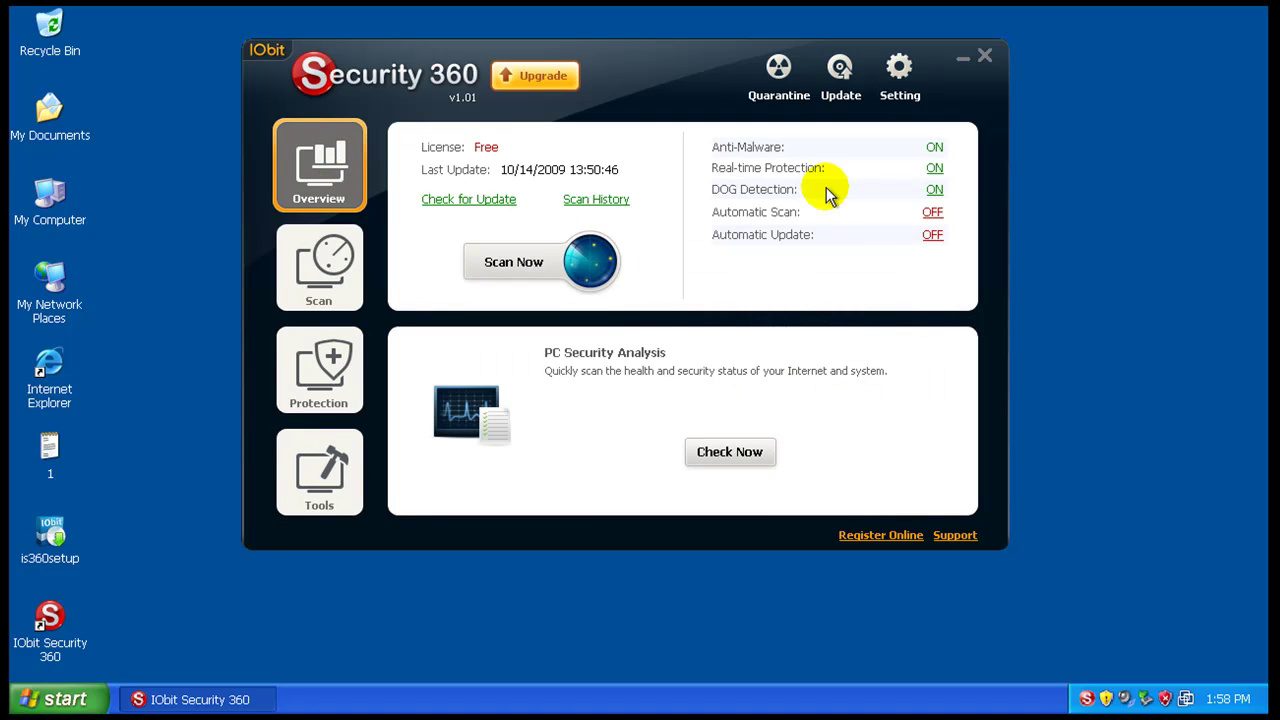
double_click(50, 365)
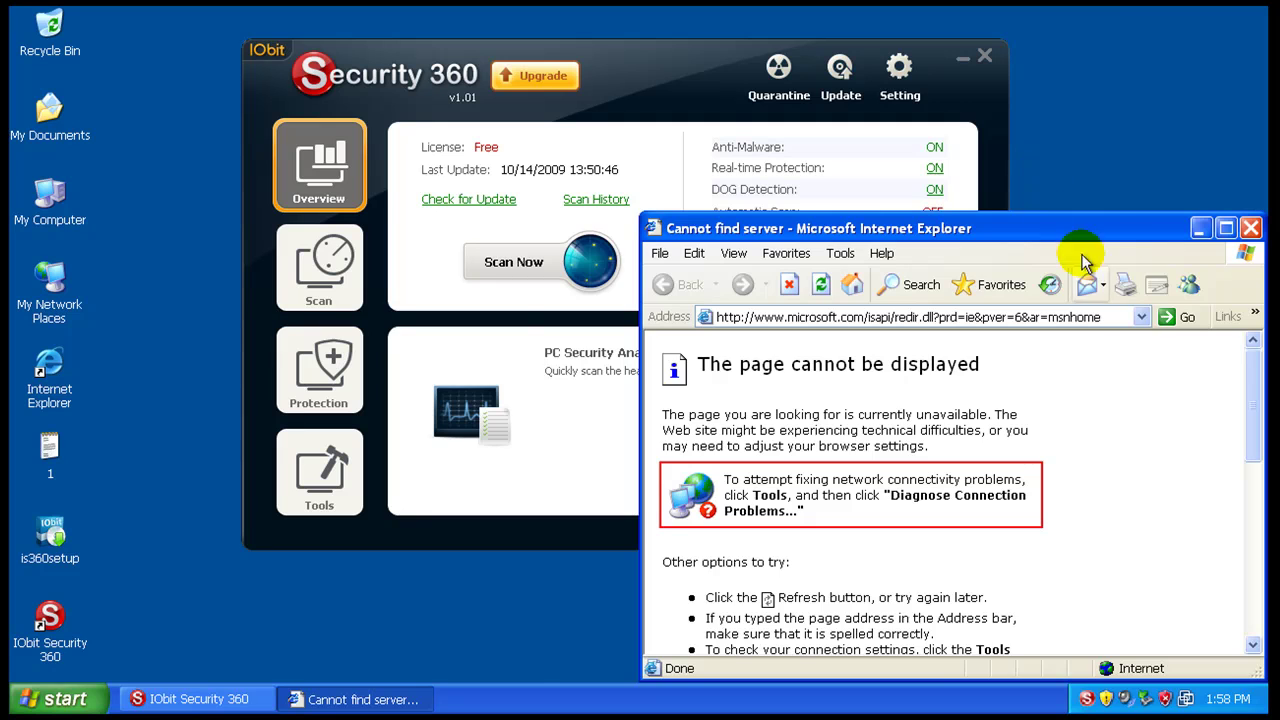
click(1181, 219)
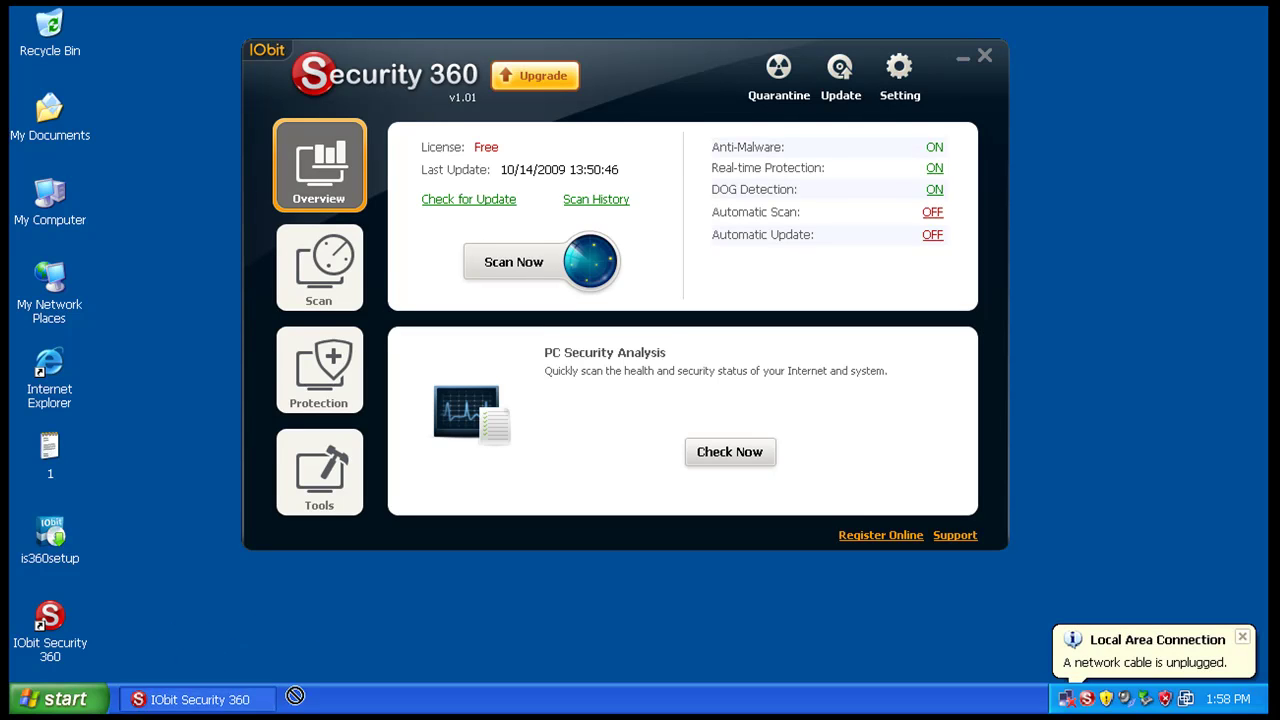
Put mbam-setup on the desktop, close IObit Security 360, and launch the installer
drag(295, 695, 206, 593)
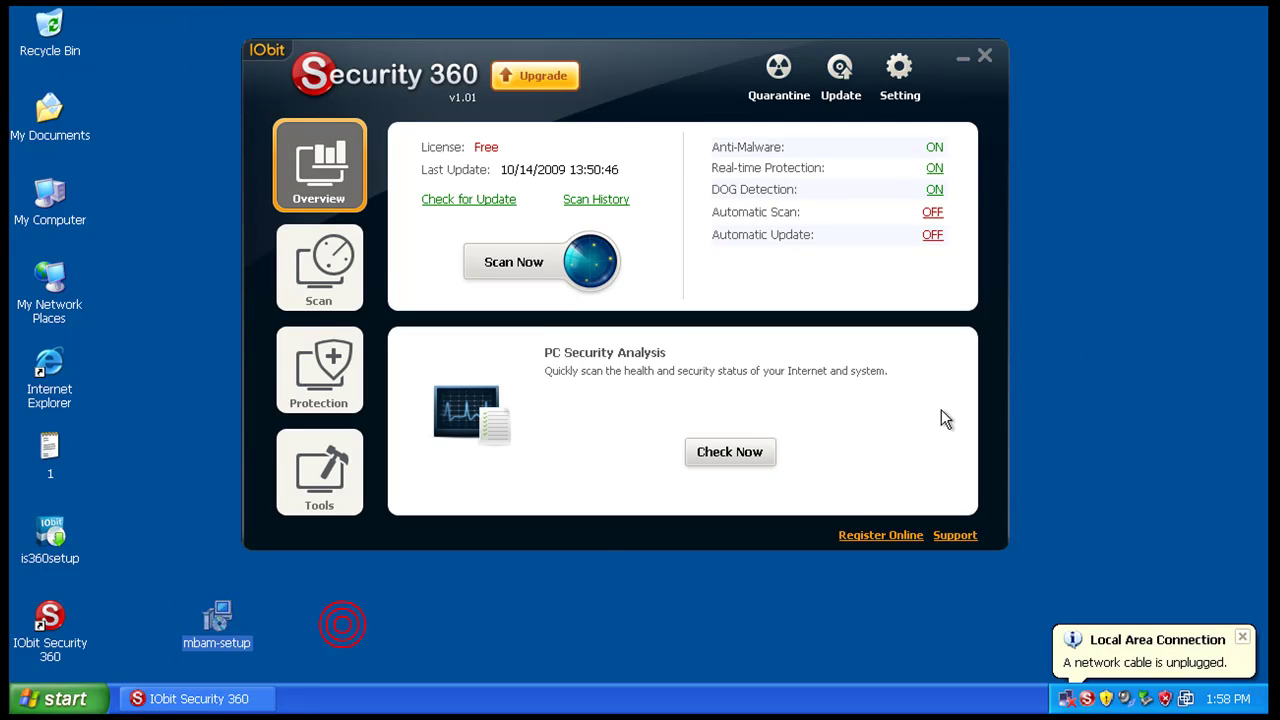
click(1000, 67)
click(222, 626)
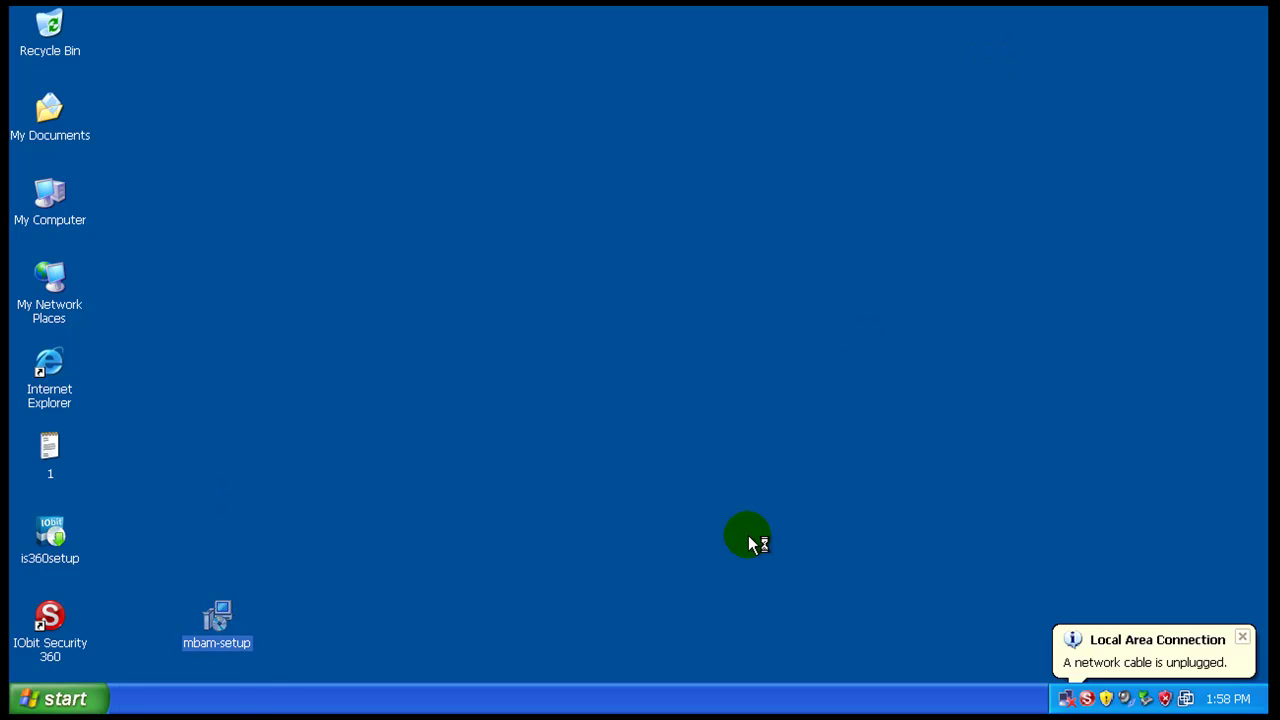
Install Malwarebytes' Anti-Malware with the default folder, Start Menu folder, and desktop icon
click(668, 402)
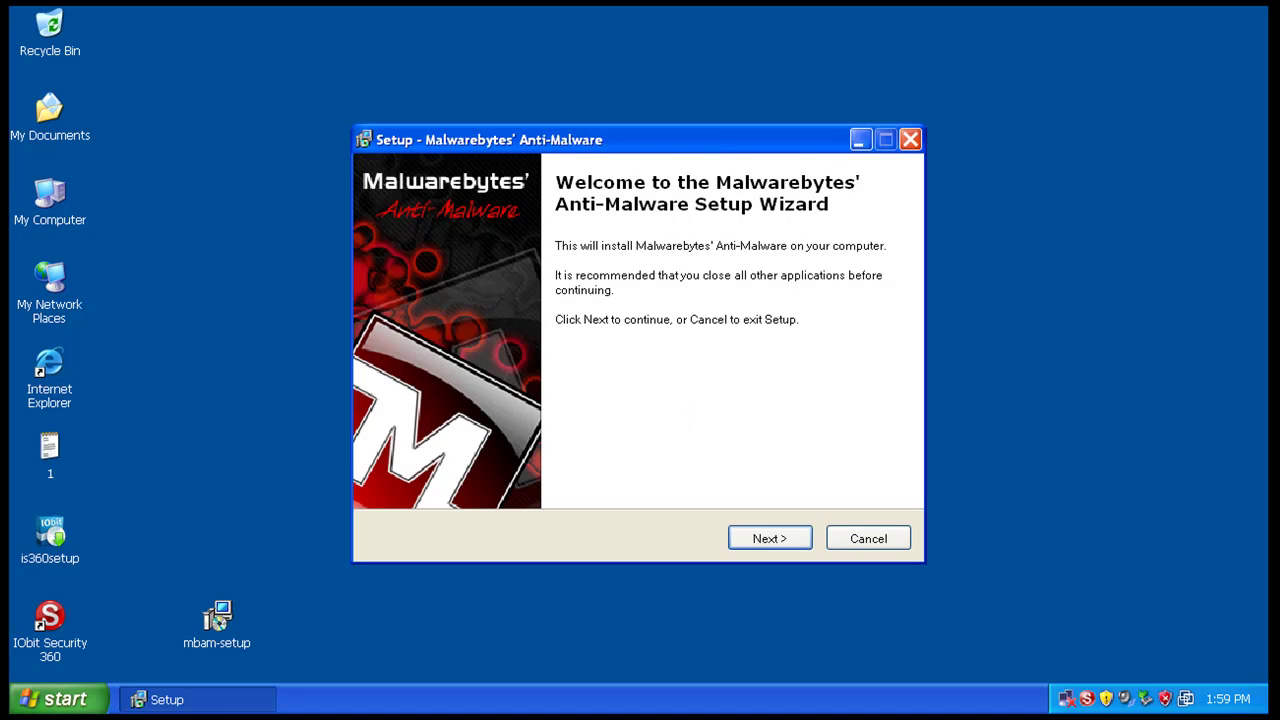
click(787, 547)
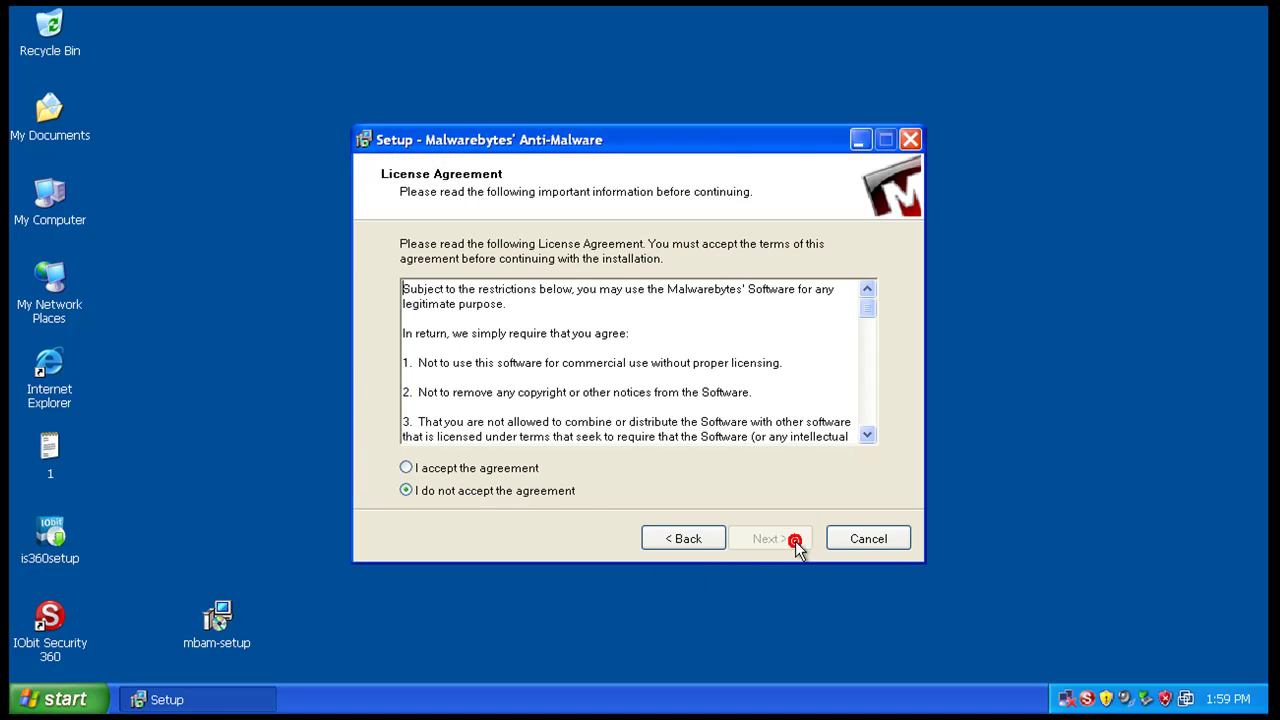
click(518, 468)
click(770, 539)
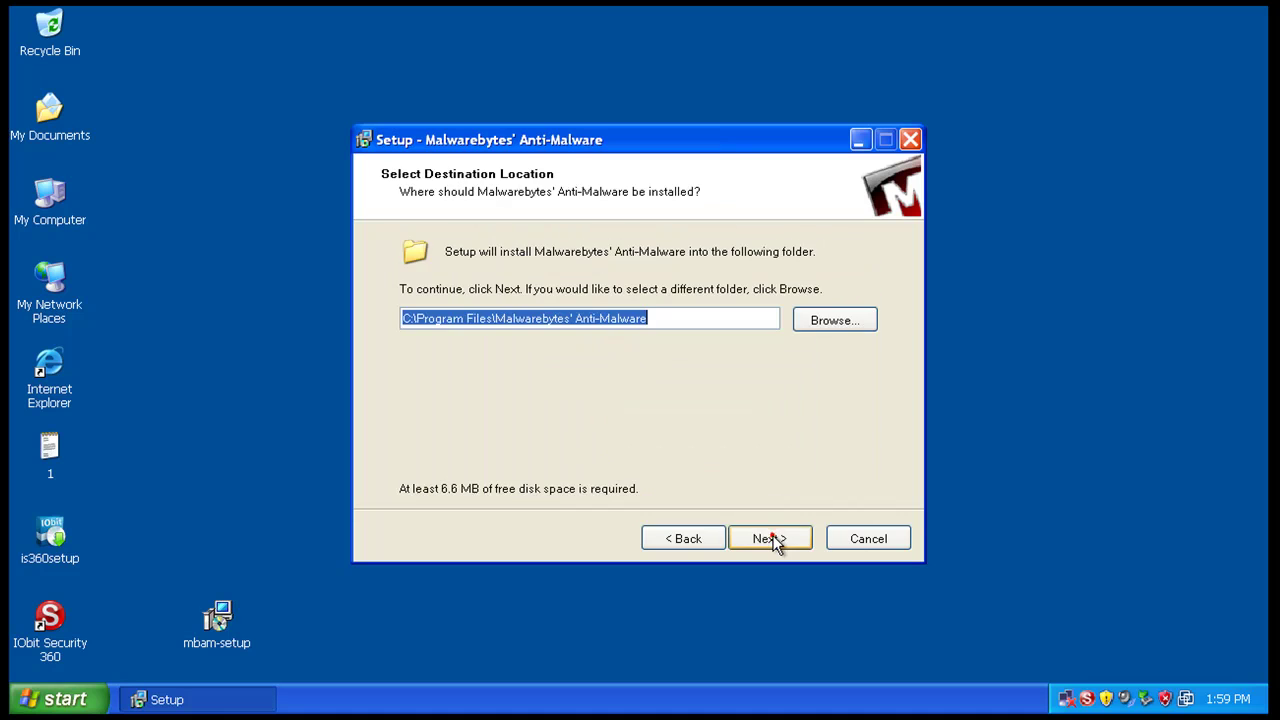
click(770, 539)
click(770, 539)
click(770, 539)
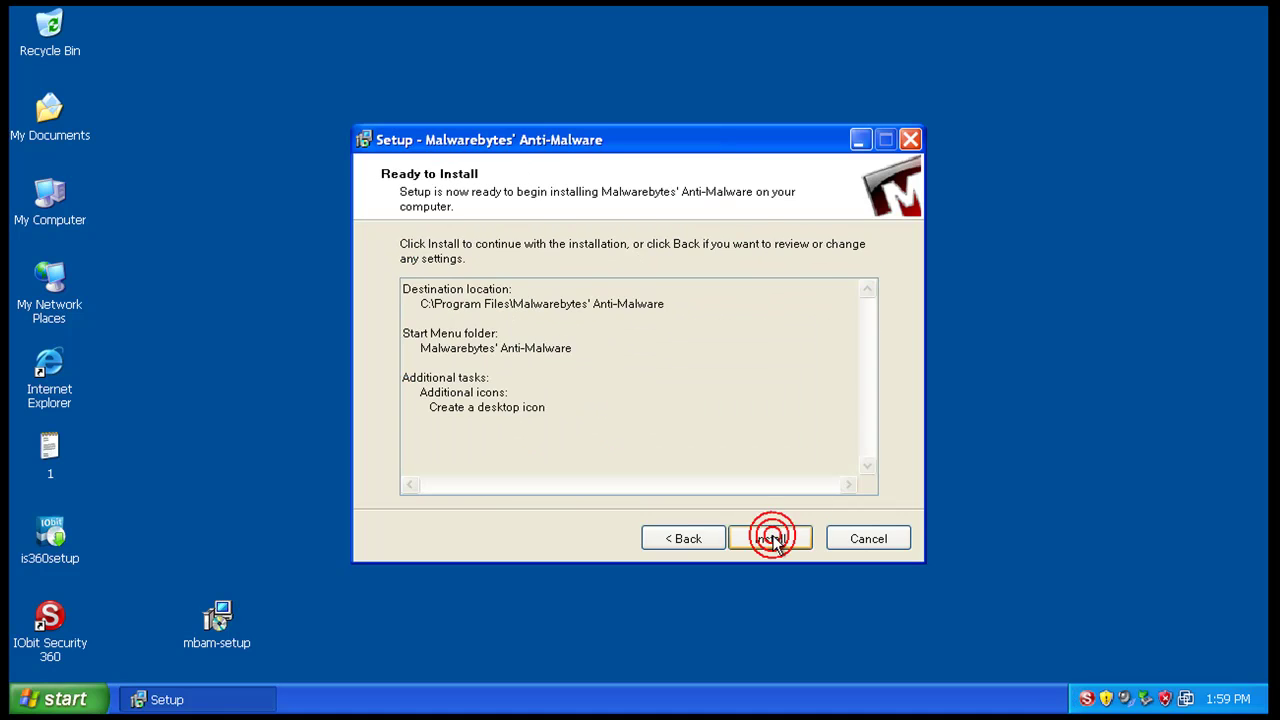
click(770, 539)
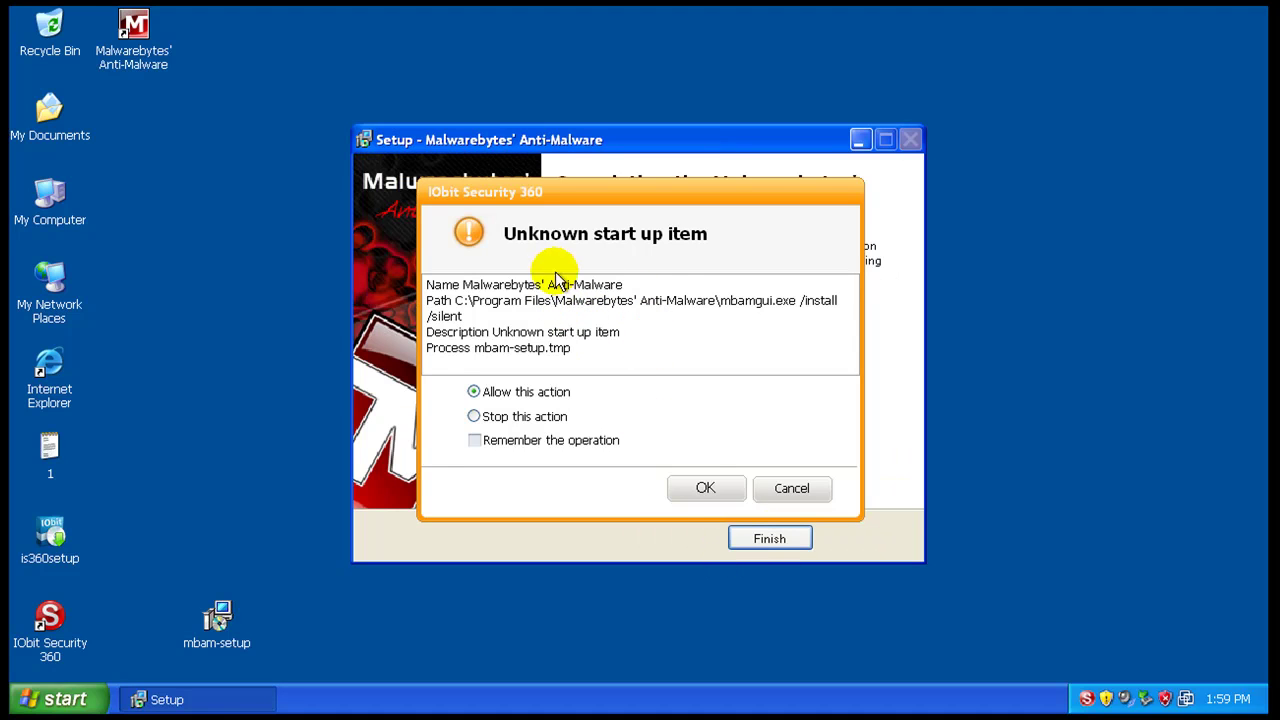
Allow the Malwarebytes startup item, finish setup, and dismiss the error 732 message
click(719, 488)
click(766, 537)
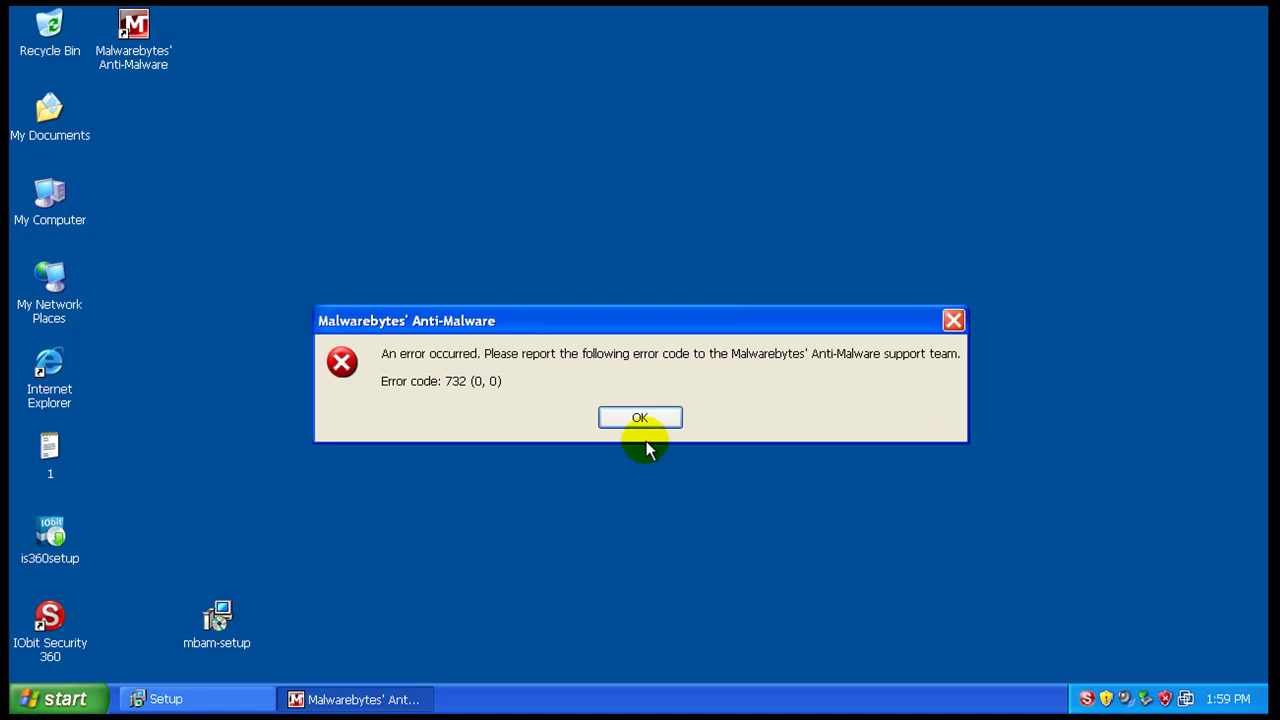
click(640, 418)
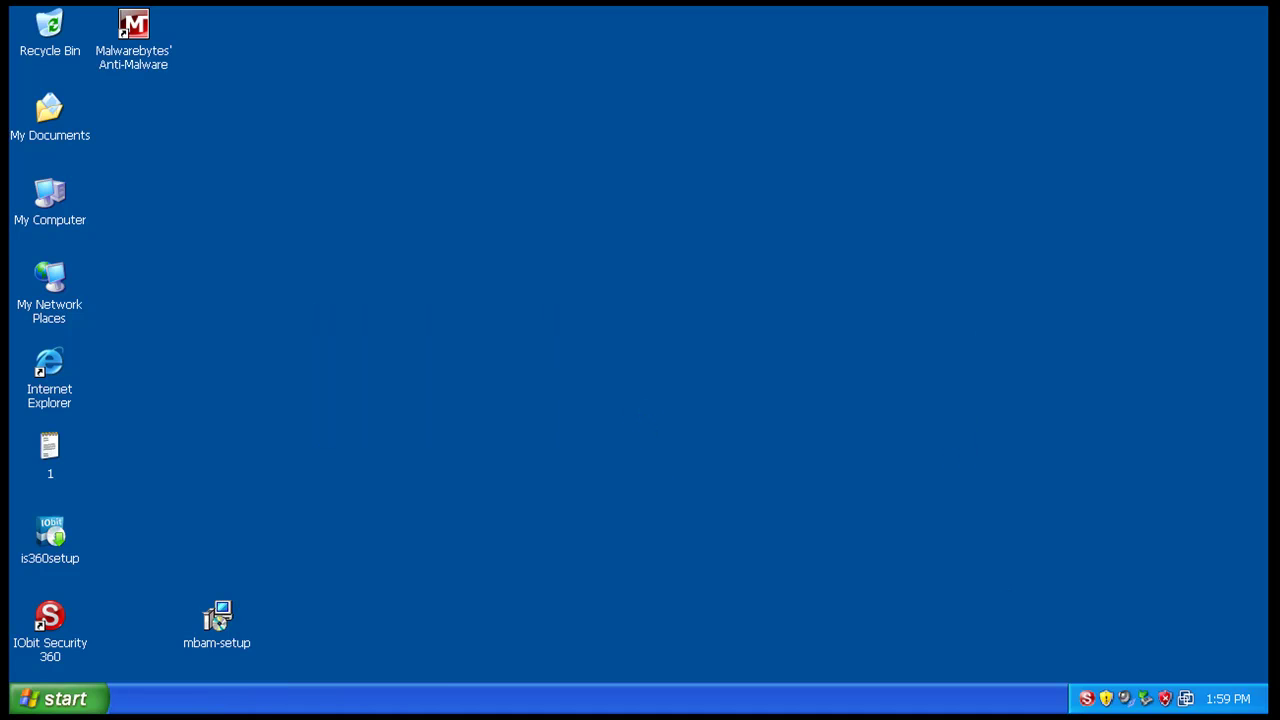
Launch Malwarebytes and start a quick scan, dismissing the no-disk error and allowing MBAMSwissArmy
double_click(123, 64)
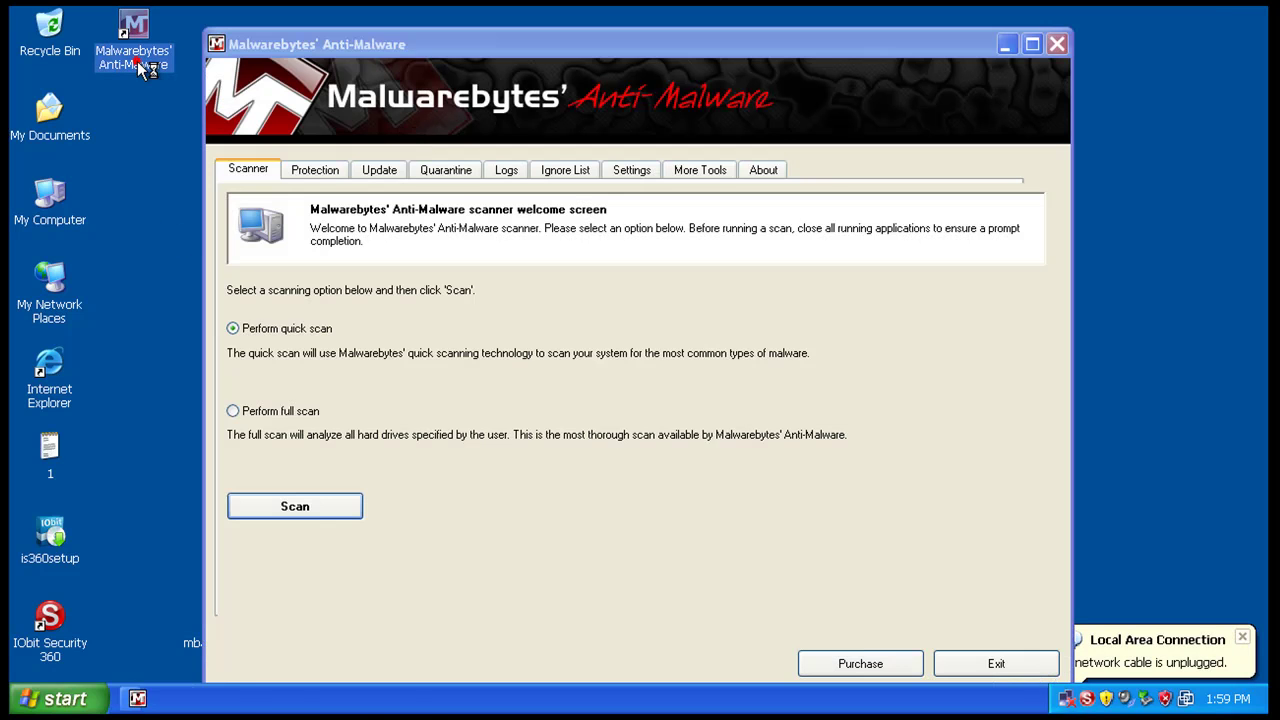
click(656, 414)
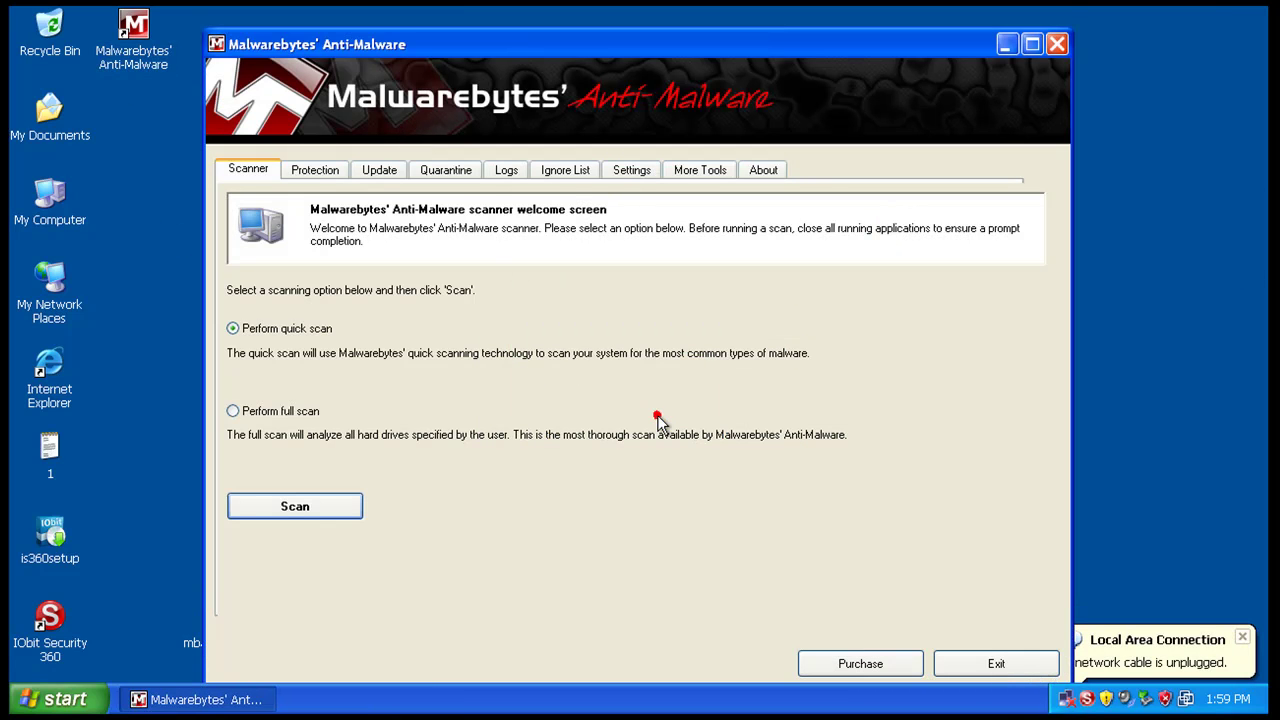
click(352, 500)
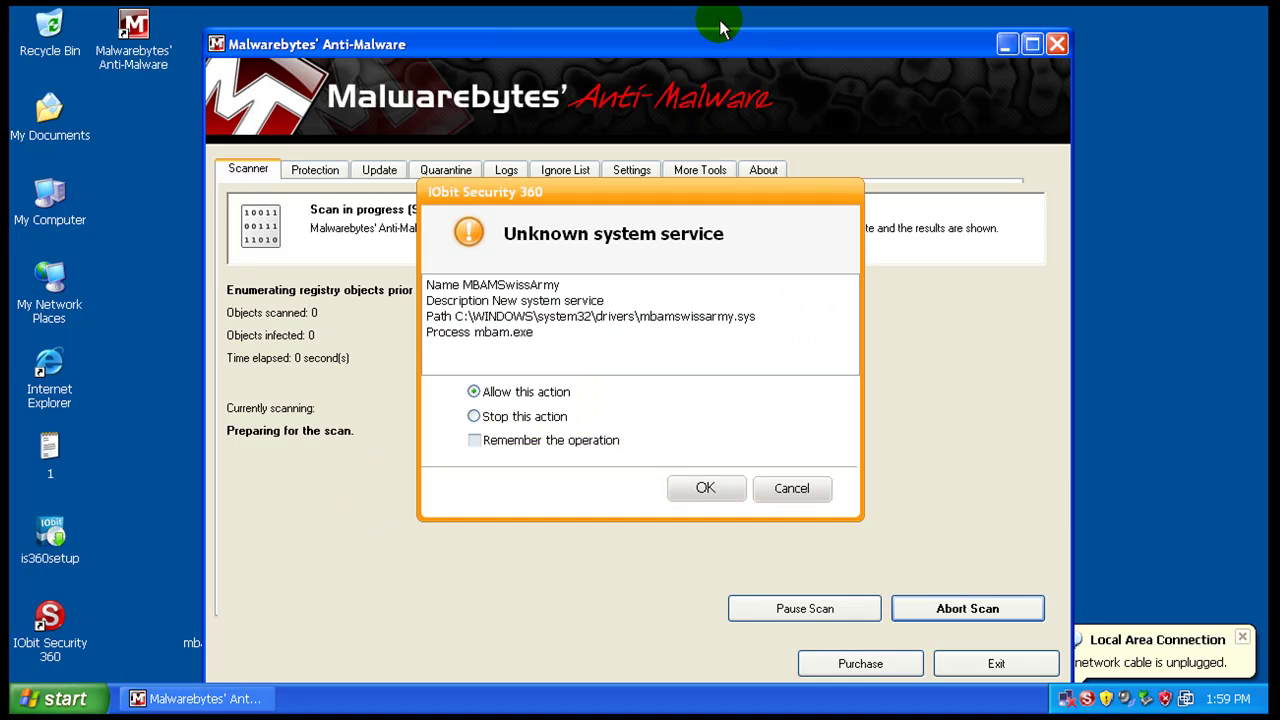
click(600, 397)
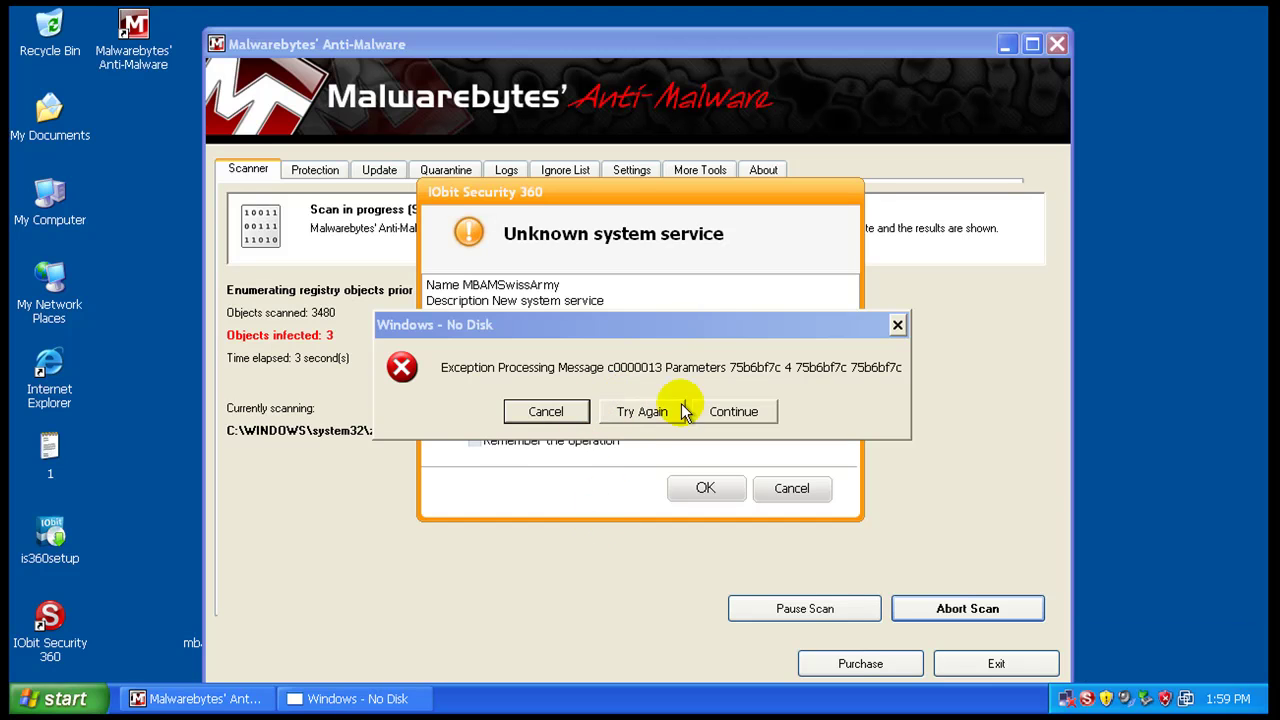
click(645, 411)
click(703, 488)
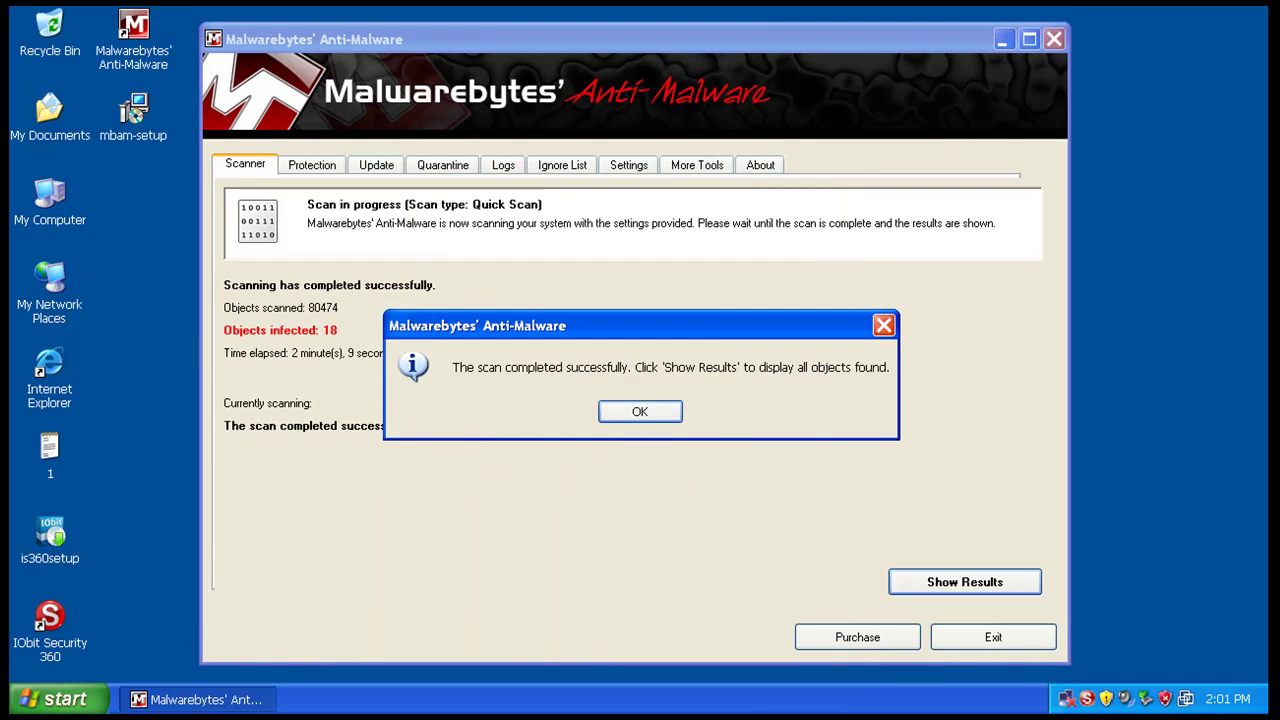
Dismiss the scan-complete message and list the infected objects sorted by Vendor, with a wider Items column
click(655, 414)
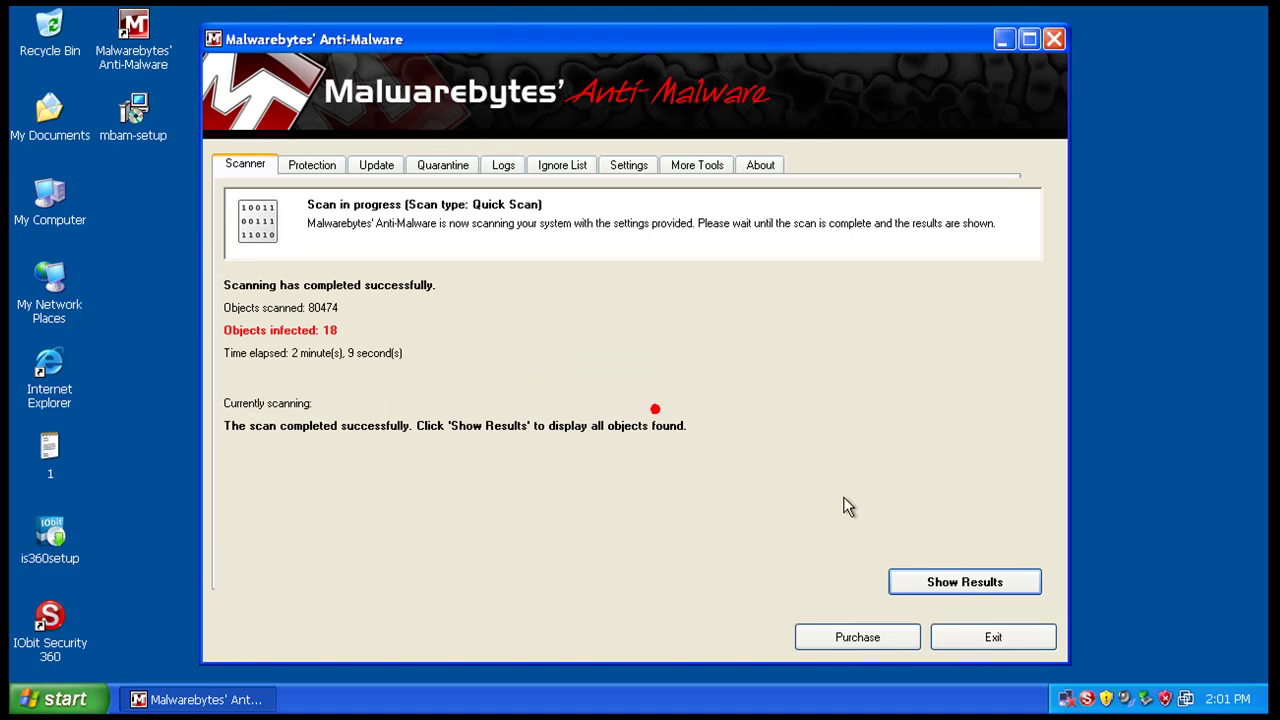
click(962, 582)
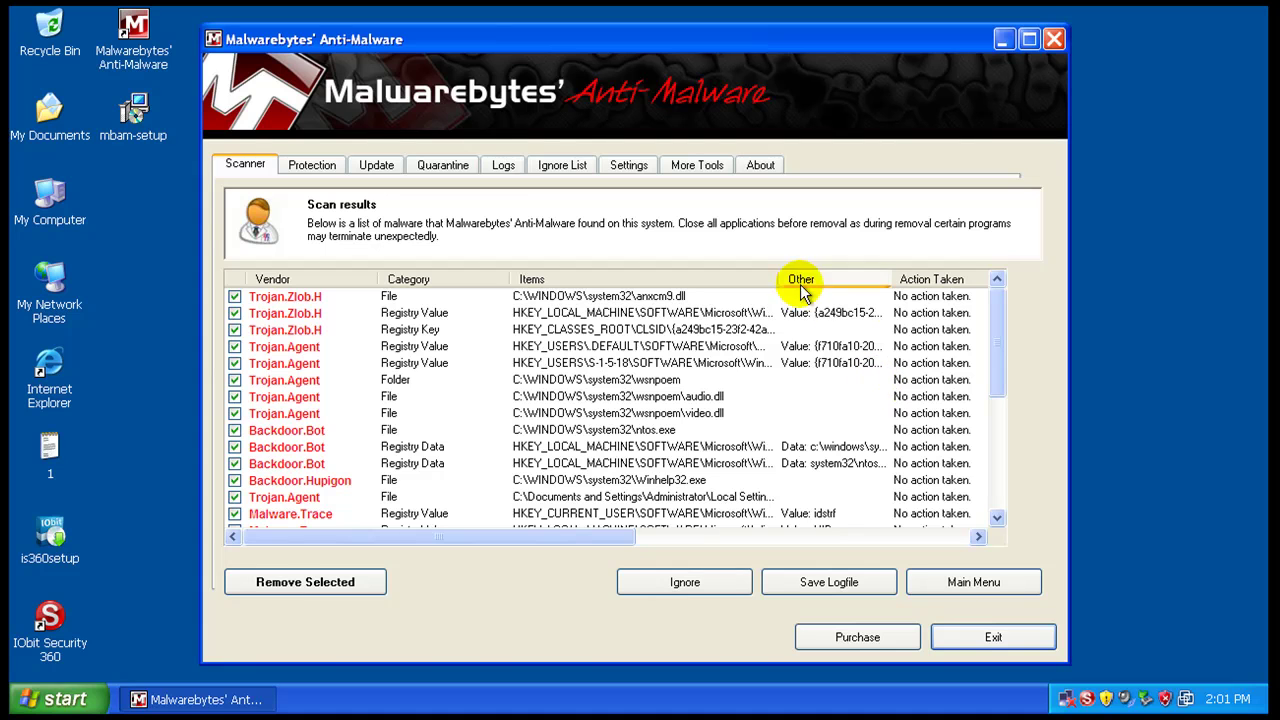
drag(779, 279, 812, 279)
click(312, 279)
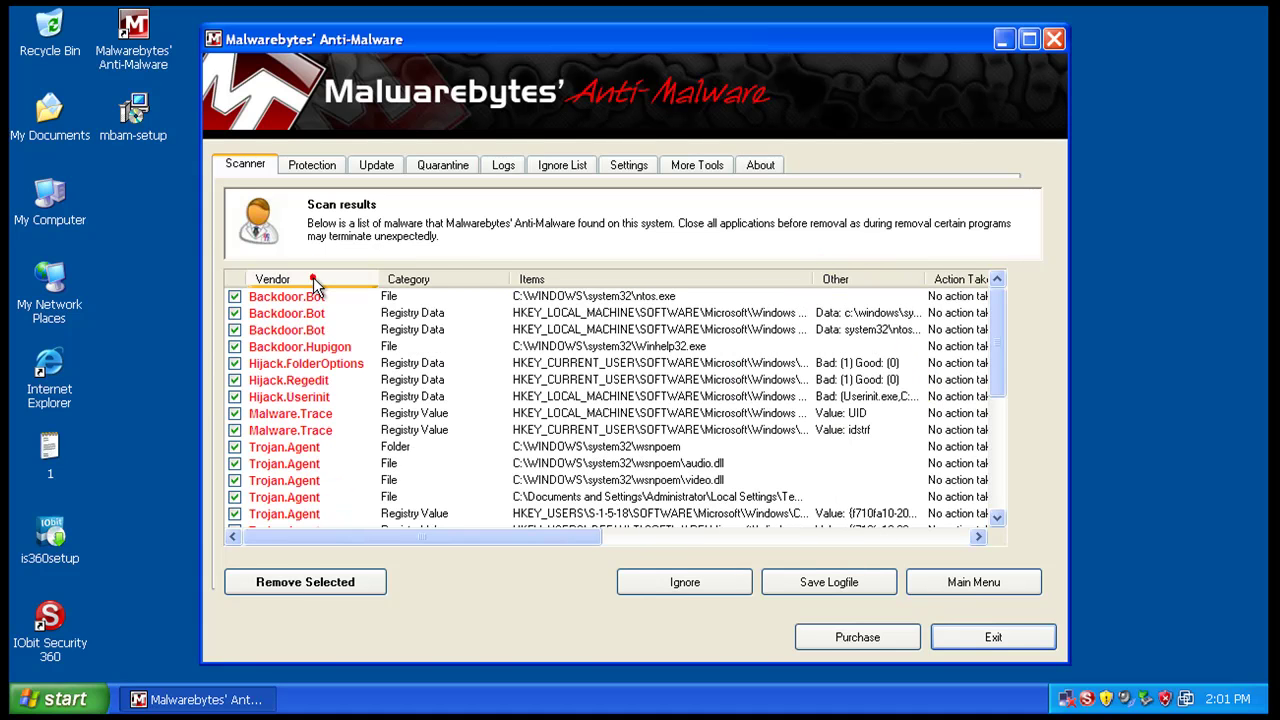
Inspect the Backdoor.Bot, Backdoor.Hupigon and Trojan.Agent entries in the results list
click(352, 296)
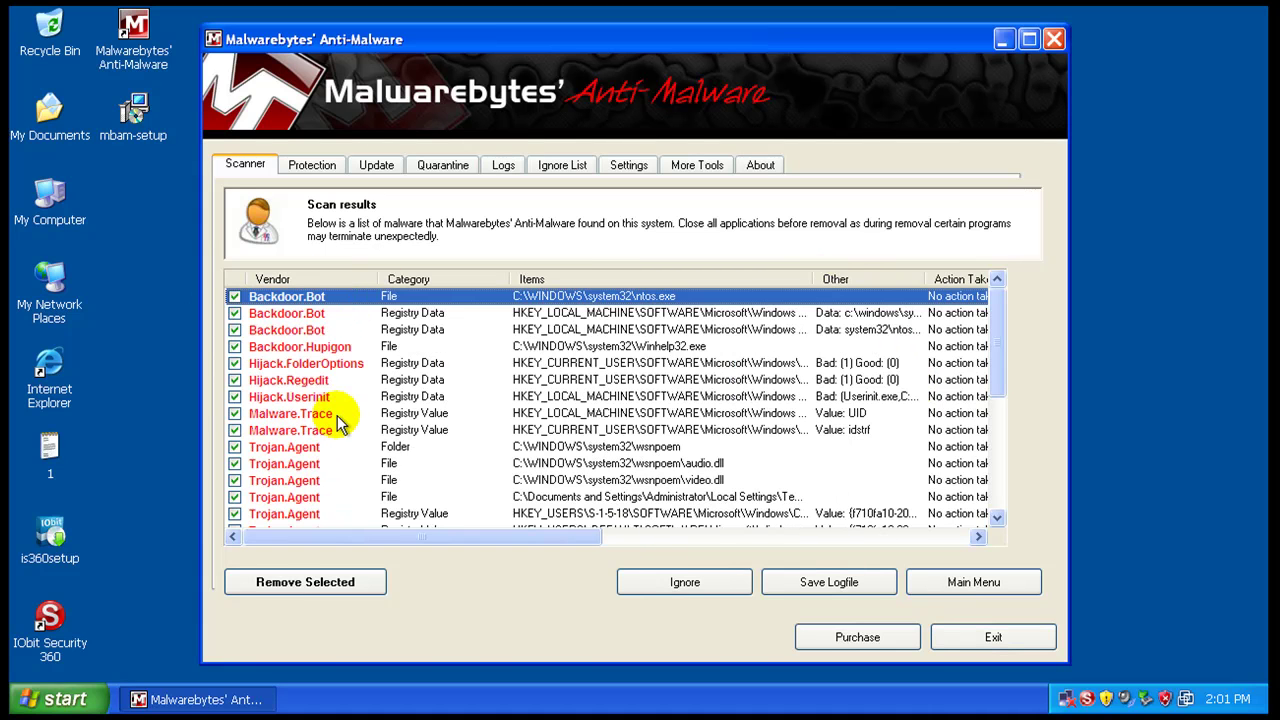
click(340, 310)
click(340, 332)
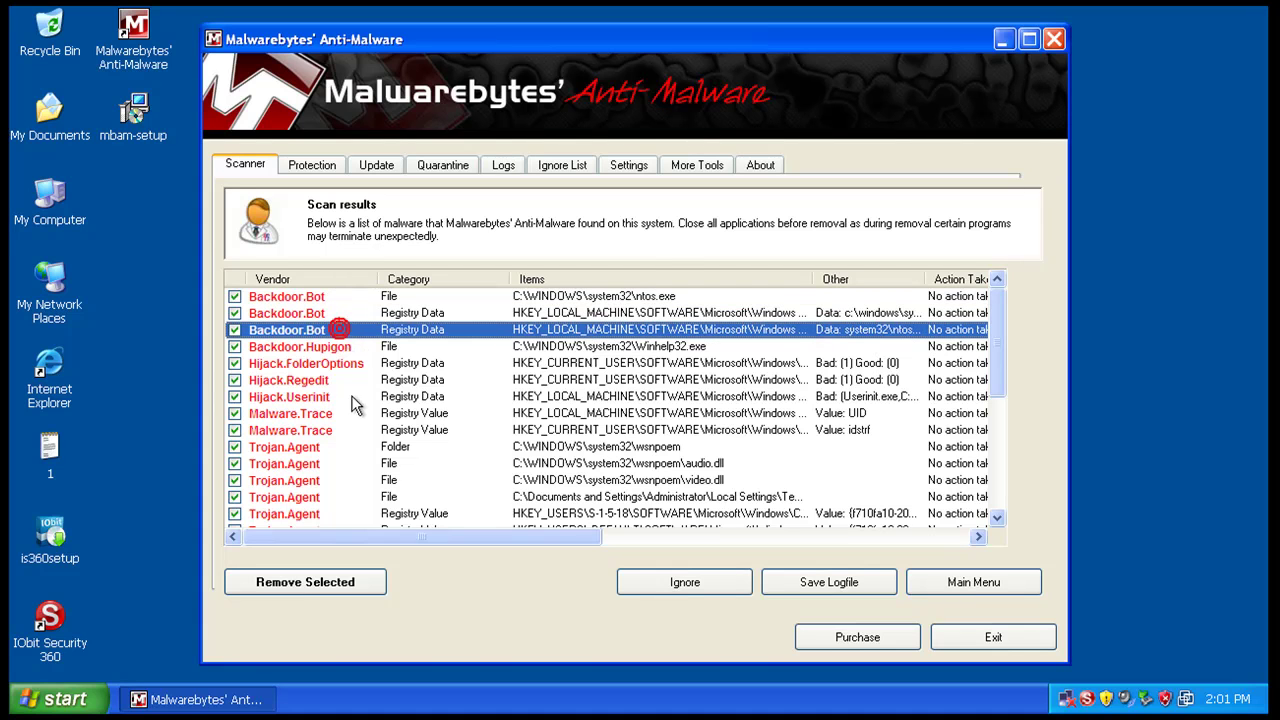
click(340, 347)
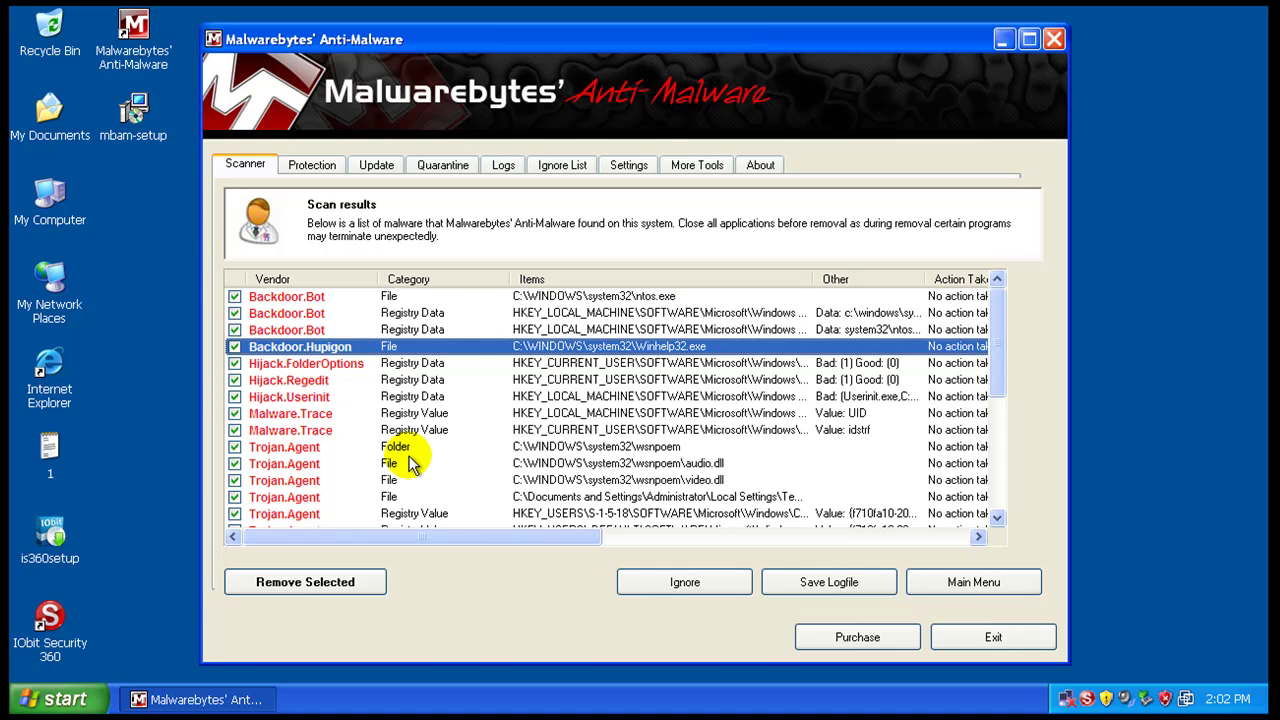
click(528, 446)
scroll(548, 487, down, 2)
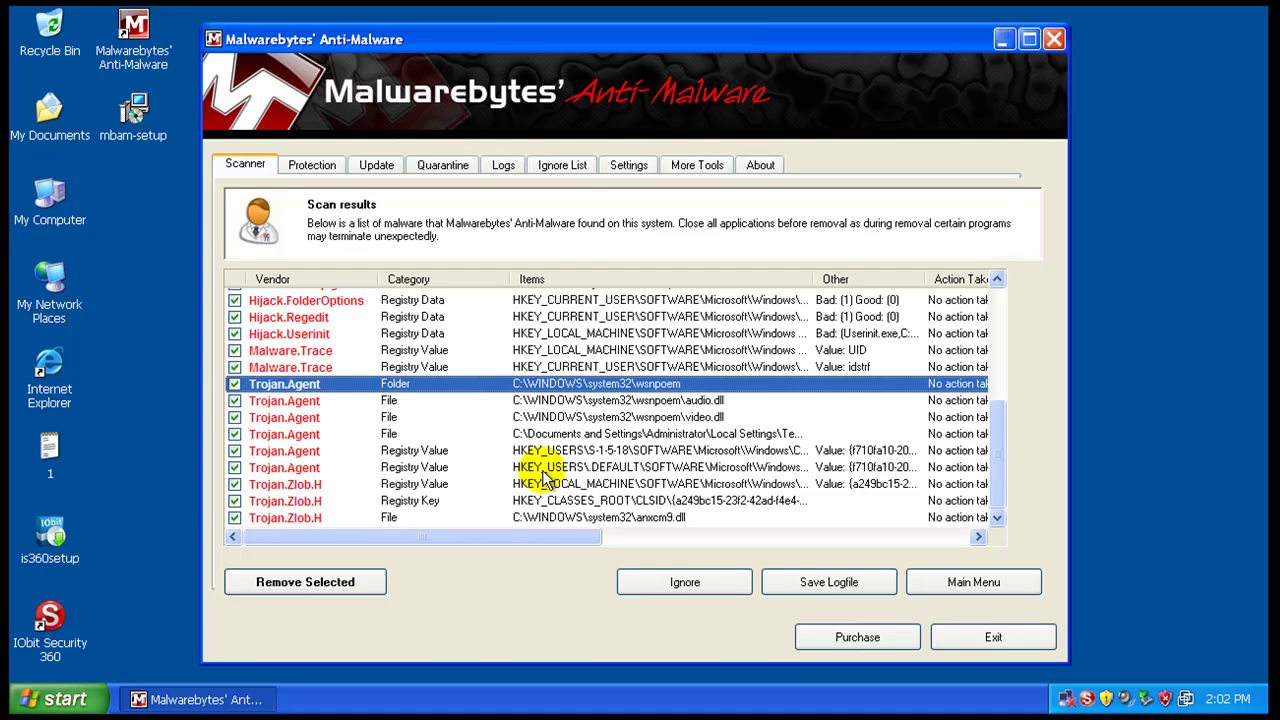
drag(1009, 457, 1000, 337)
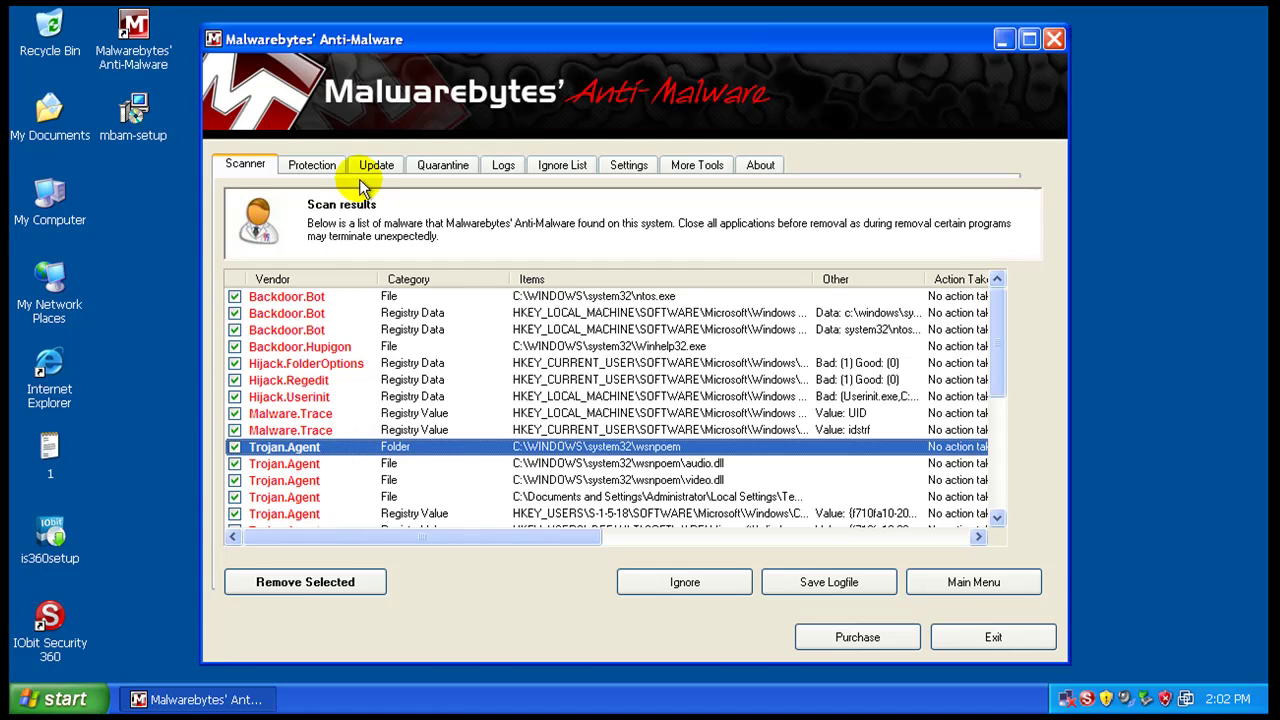
click(310, 170)
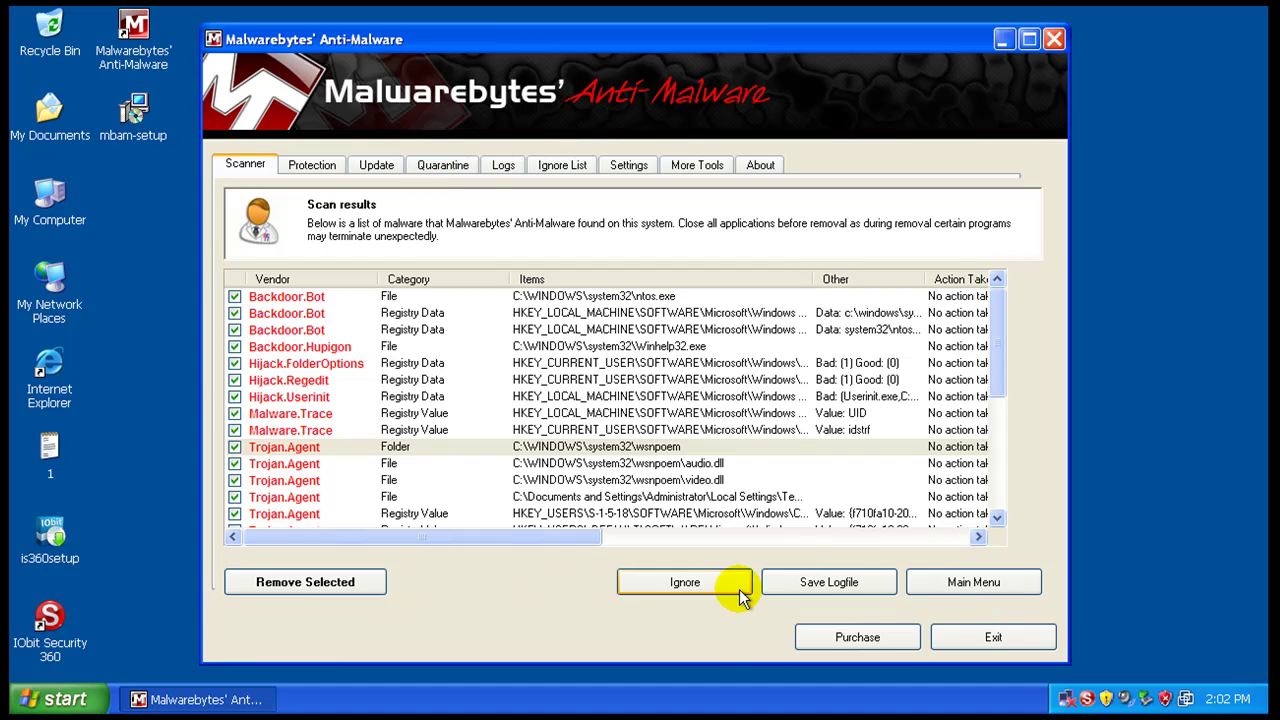
Abandon the scan results and go to the Update page showing database version 2775
click(974, 584)
click(595, 411)
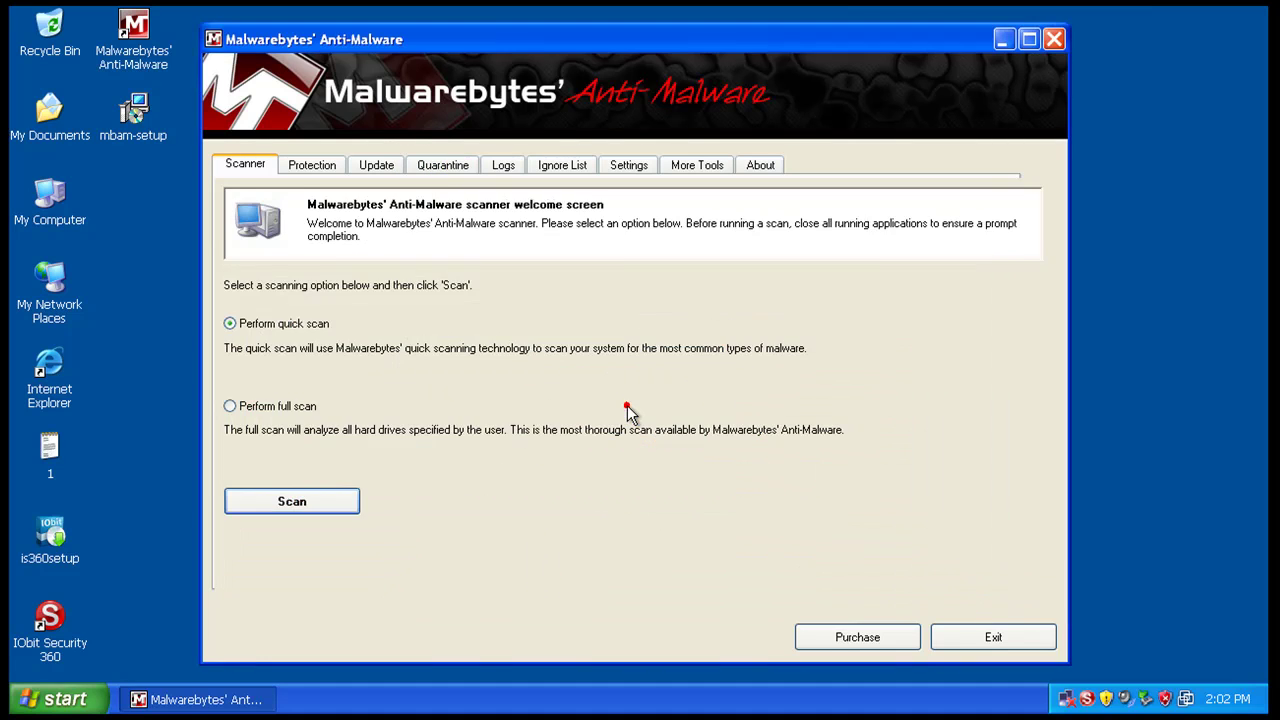
click(376, 166)
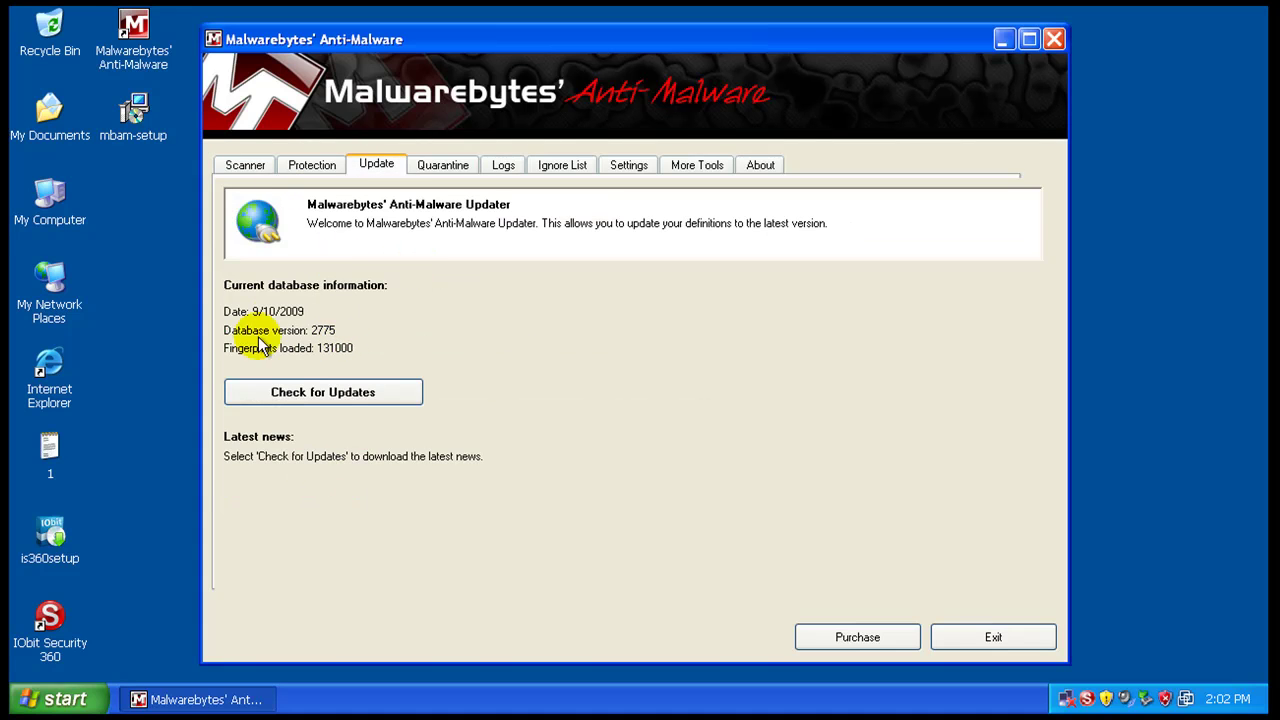
click(257, 305)
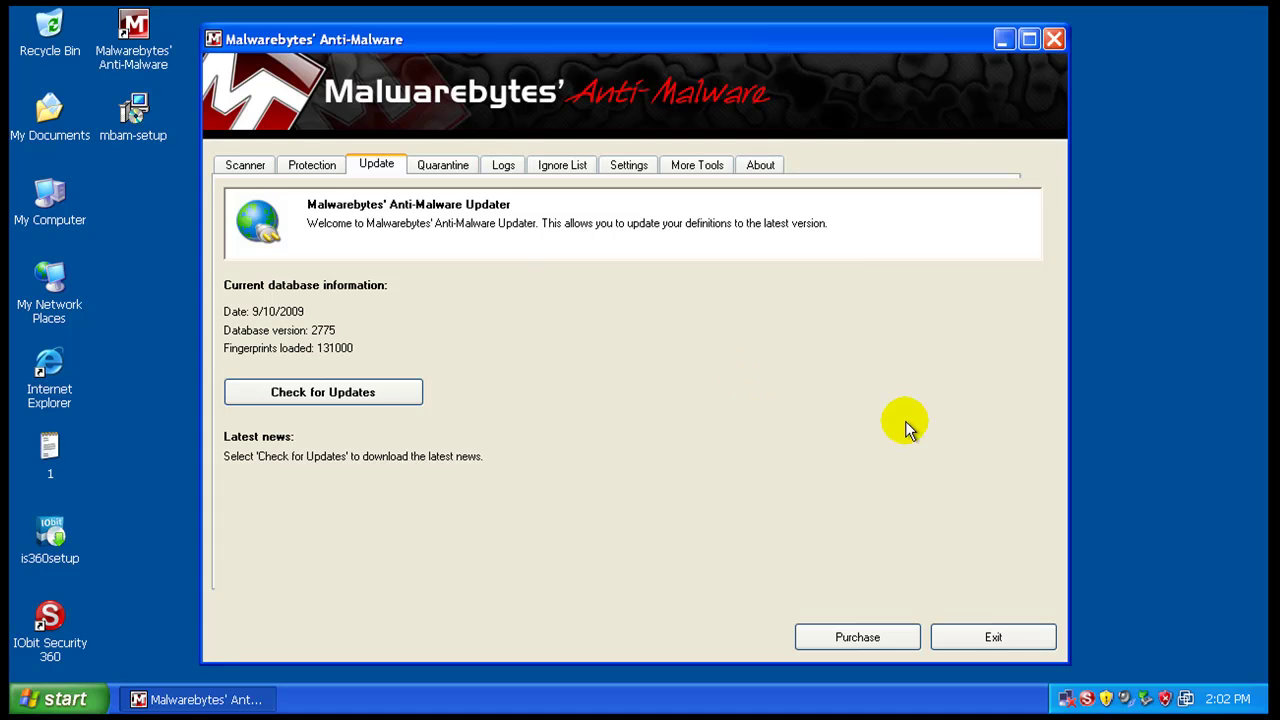